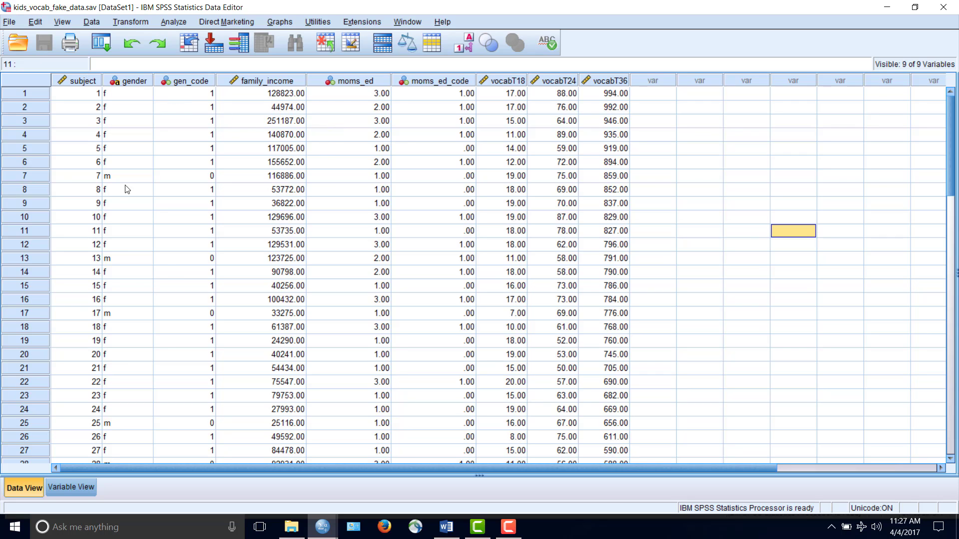
# Look through the dataset's cases and check the value labels defined for the moms_ed variable
pyautogui.scroll(-17, 163, 267)
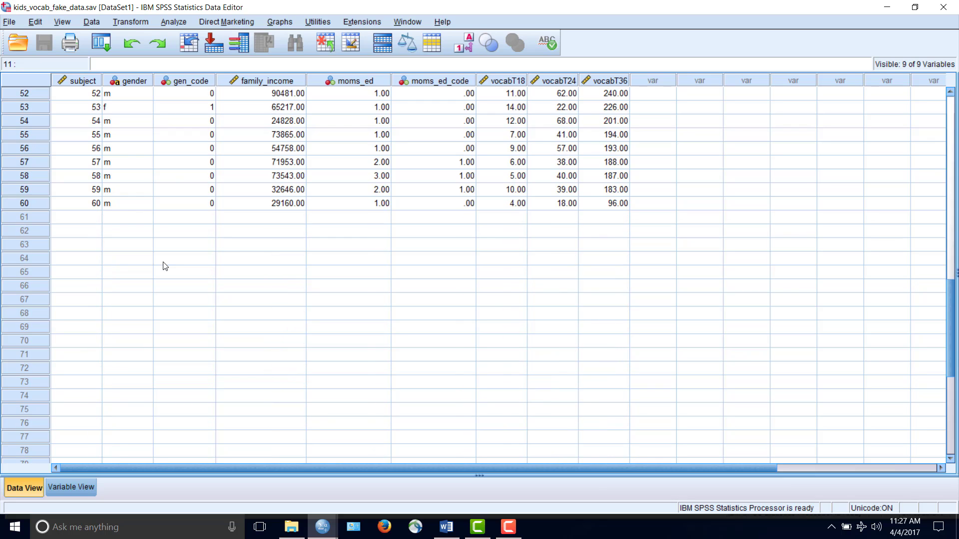
pyautogui.scroll(8, 165, 265)
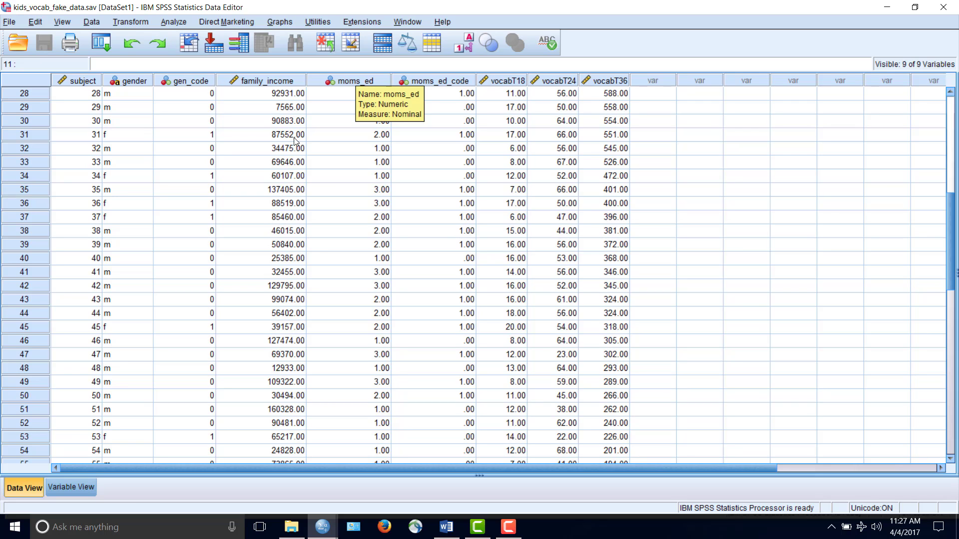
pyautogui.hotkey('ctrl', 't')
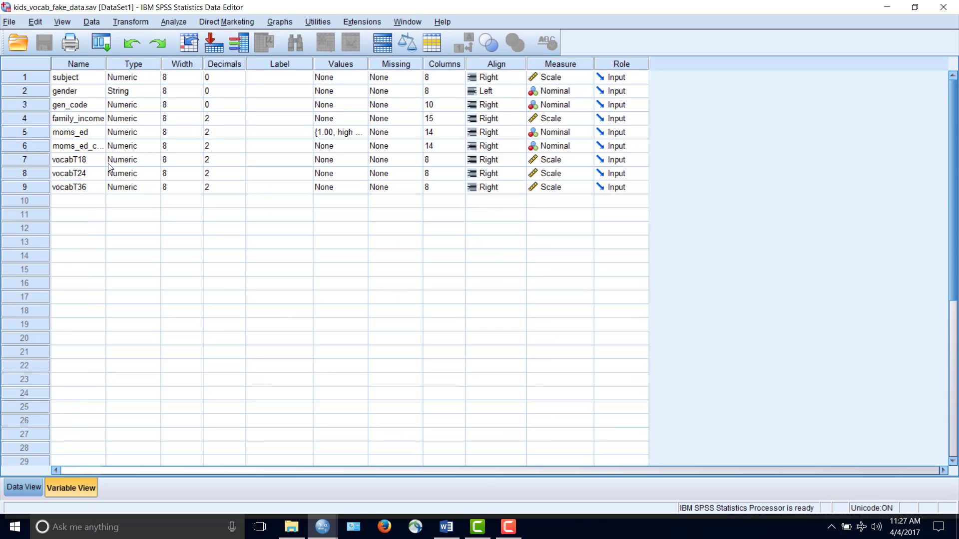
pyautogui.click(359, 132)
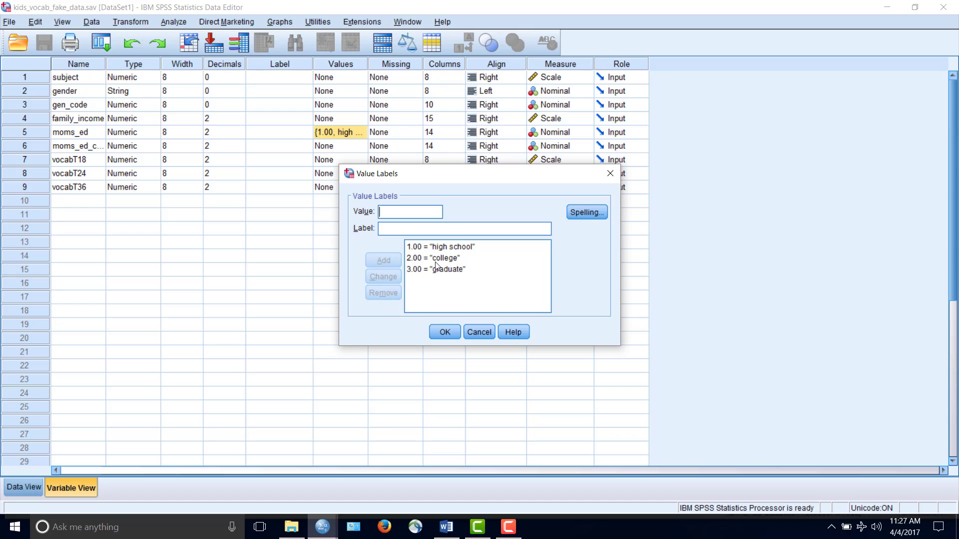
pyautogui.click(445, 332)
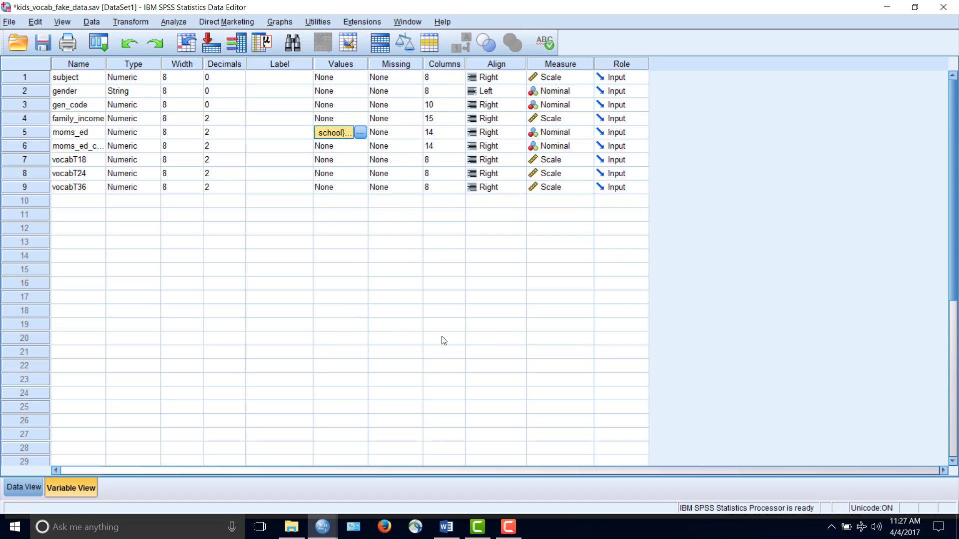
pyautogui.click(16, 488)
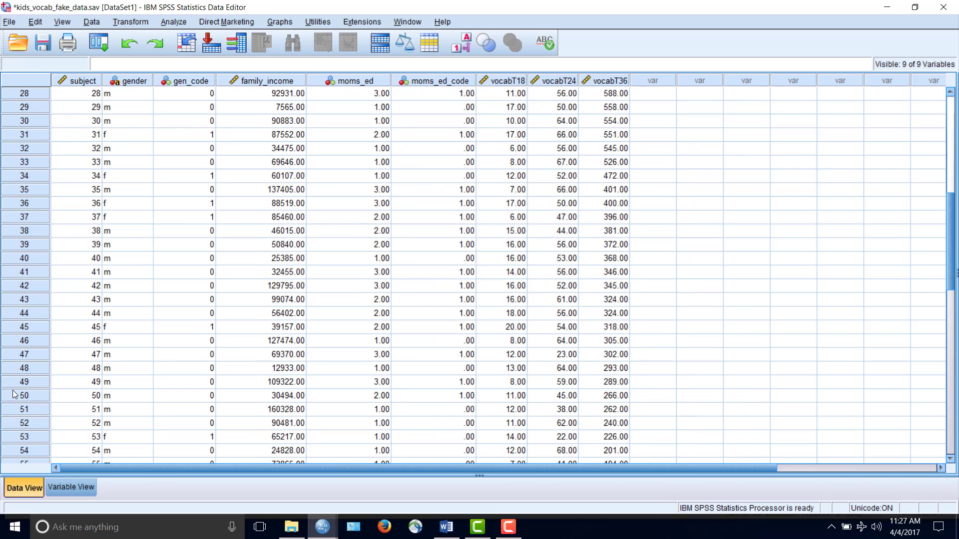
# Examine the moms_ed_code coding and compare the vocabT18, vocabT24 and vocabT36 score columns
pyautogui.click(452, 79)
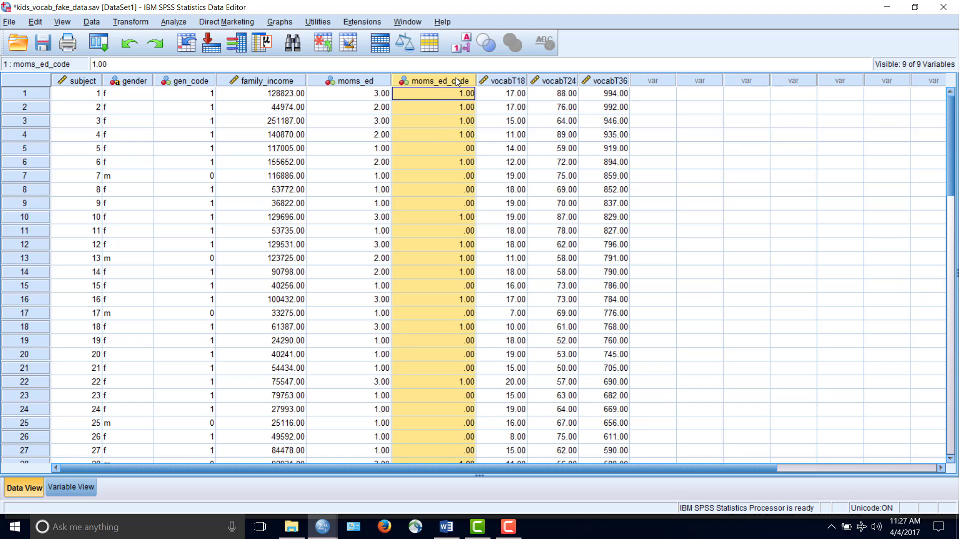
pyautogui.click(451, 148)
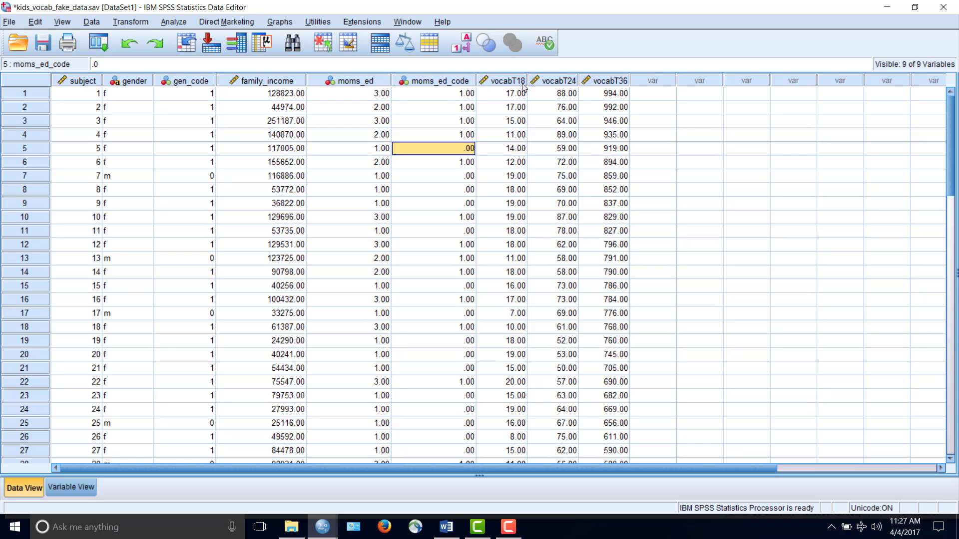
pyautogui.click(514, 82)
pyautogui.click(550, 82)
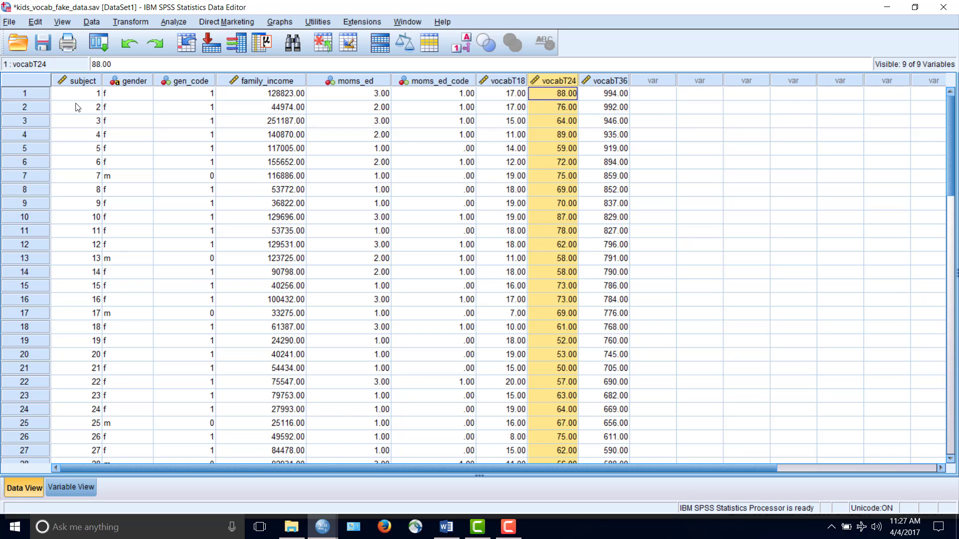
pyautogui.click(512, 81)
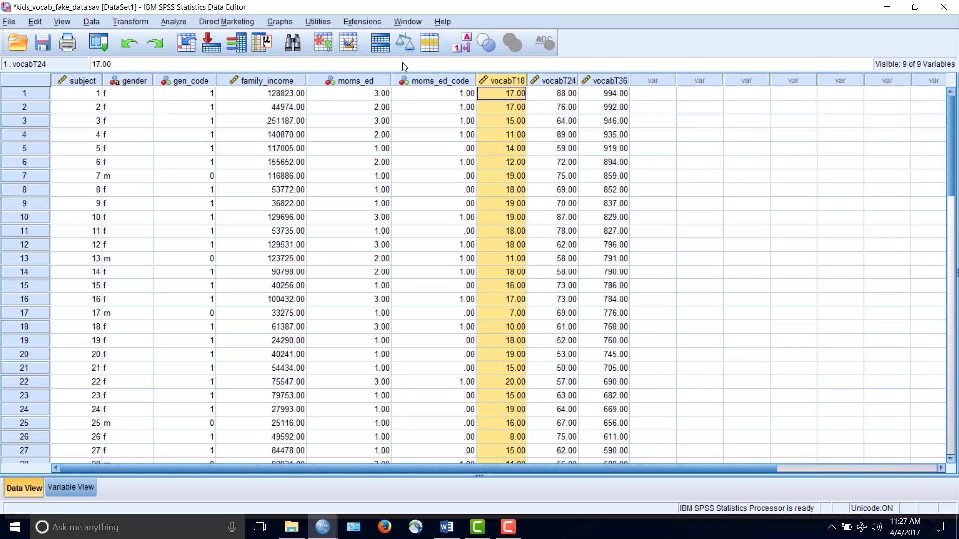
pyautogui.click(559, 81)
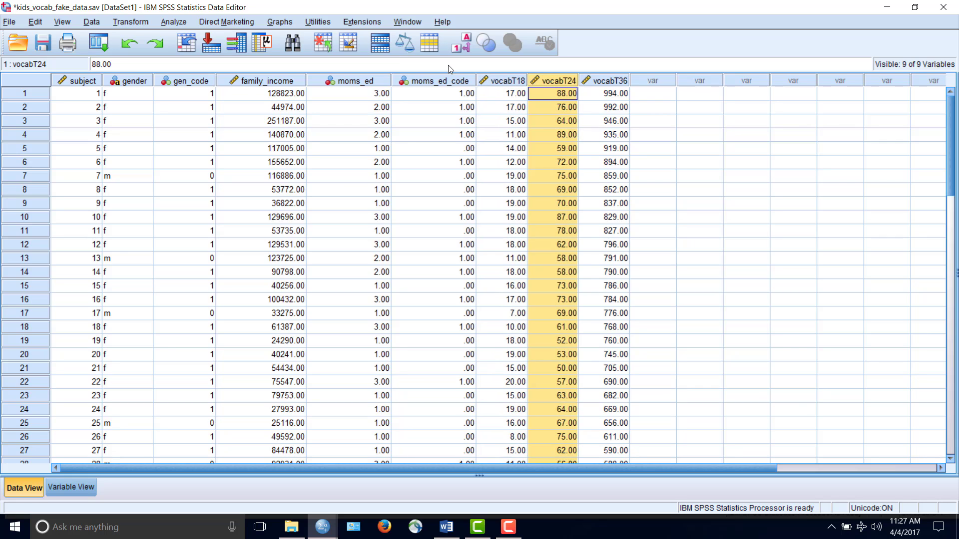
pyautogui.click(625, 81)
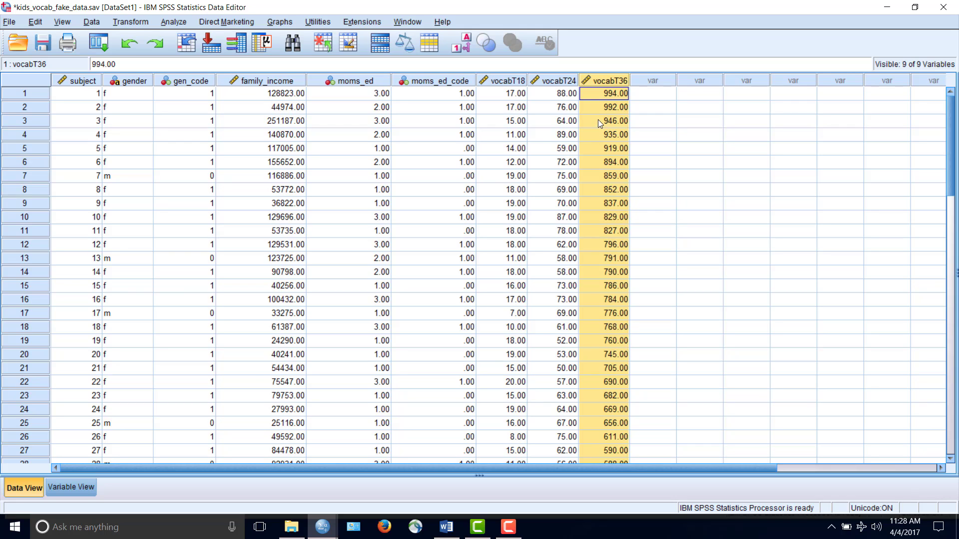
pyautogui.click(517, 94)
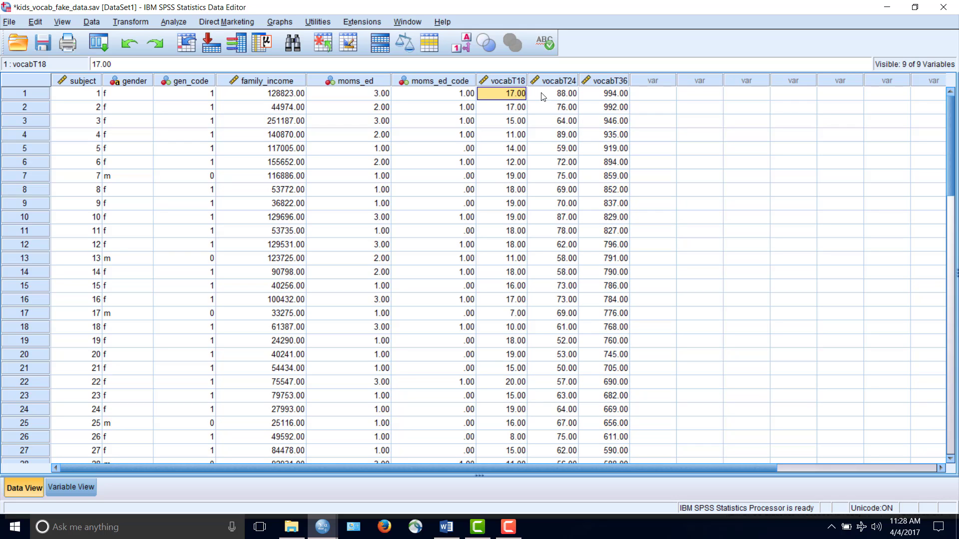
pyautogui.press('Right')
pyautogui.click(614, 98)
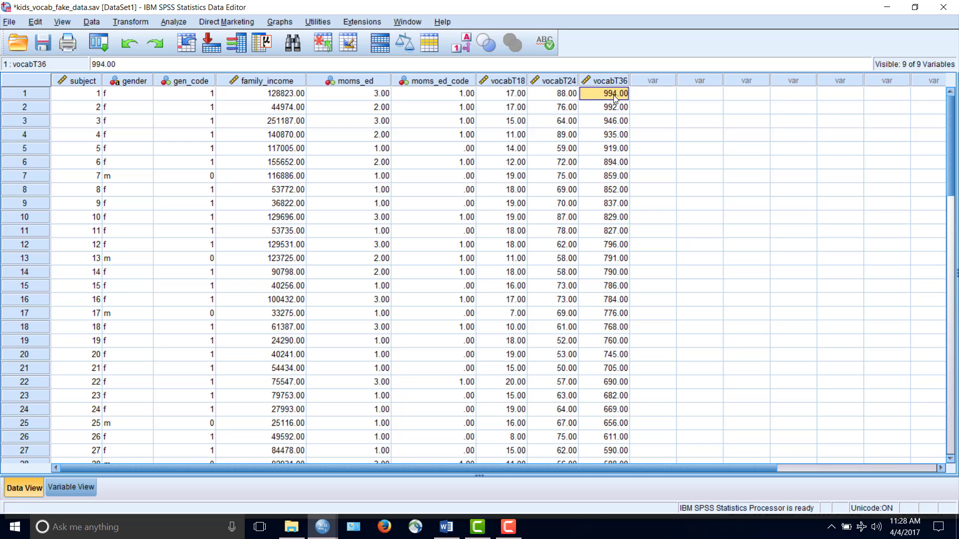
pyautogui.click(519, 83)
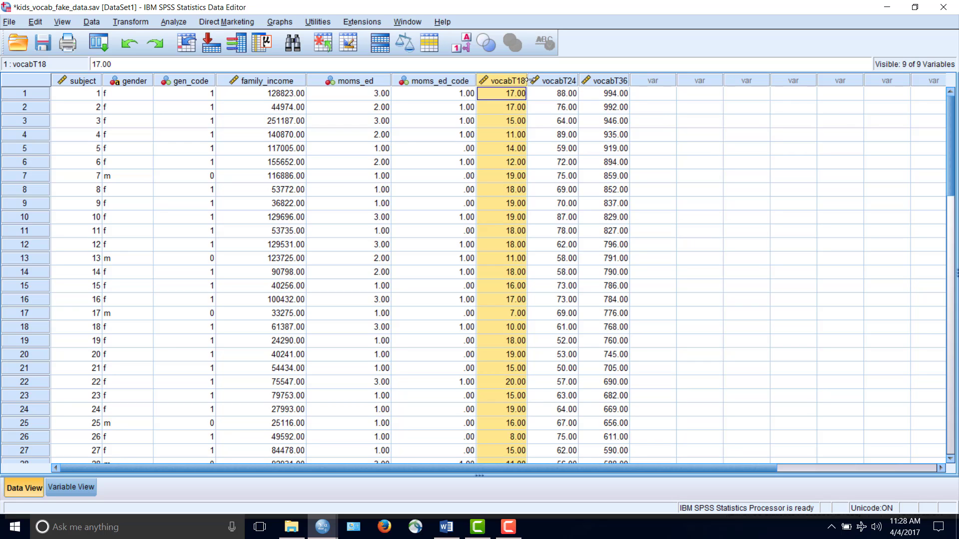
pyautogui.click(554, 82)
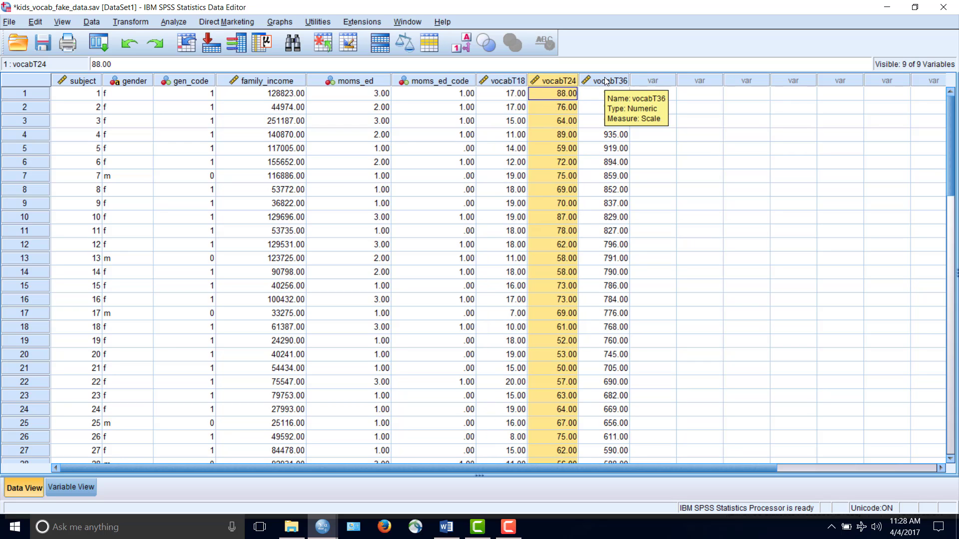
pyautogui.click(604, 82)
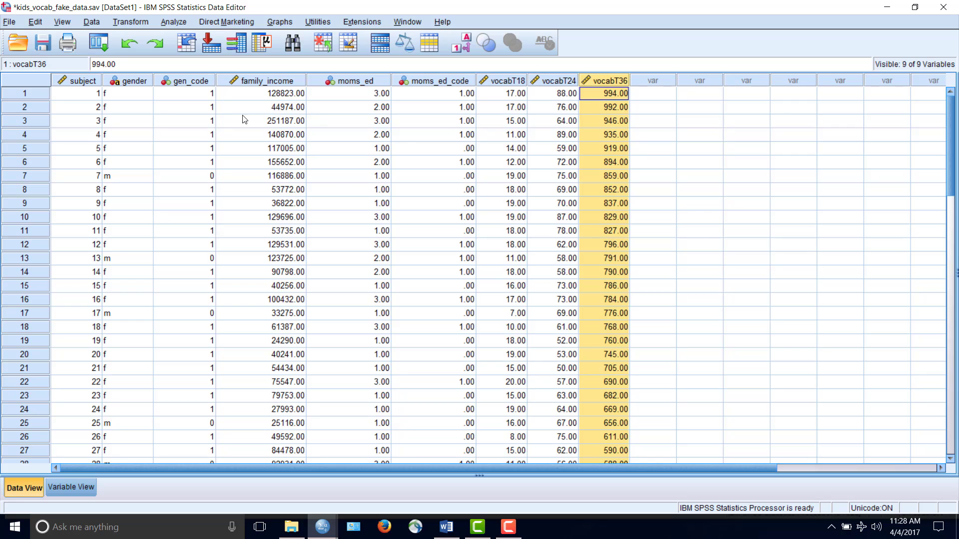
# Inspect sample values of the gender, moms_ed and family_income variables in the data
pyautogui.click(130, 123)
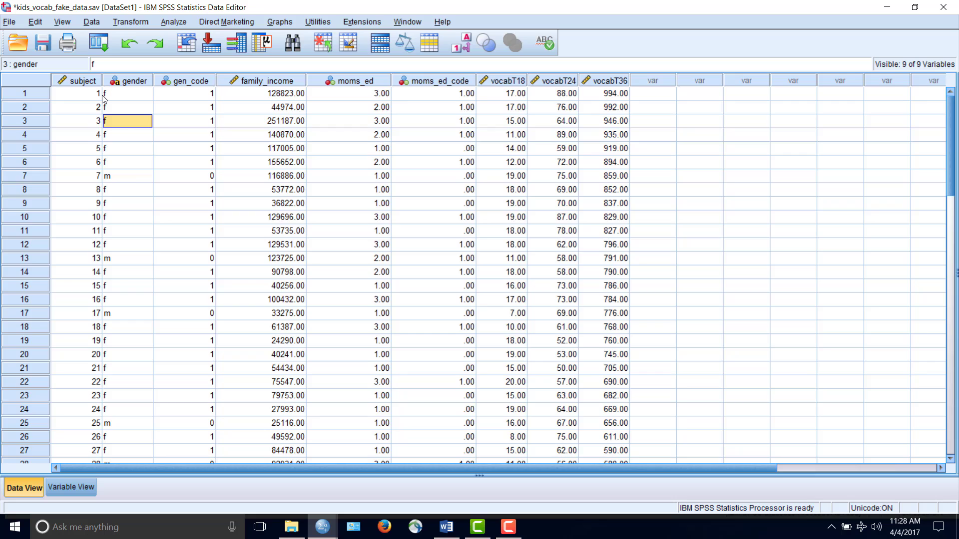
pyautogui.click(134, 177)
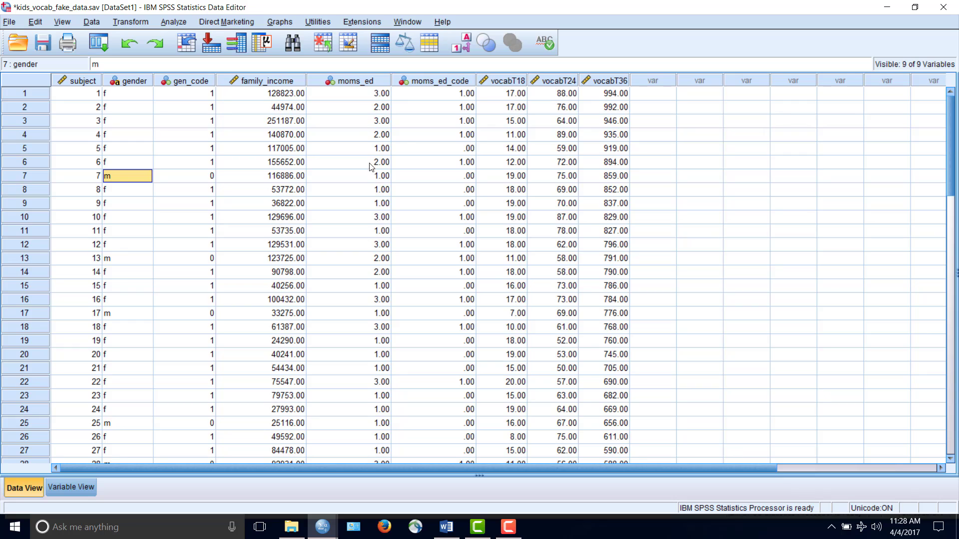
pyautogui.click(386, 177)
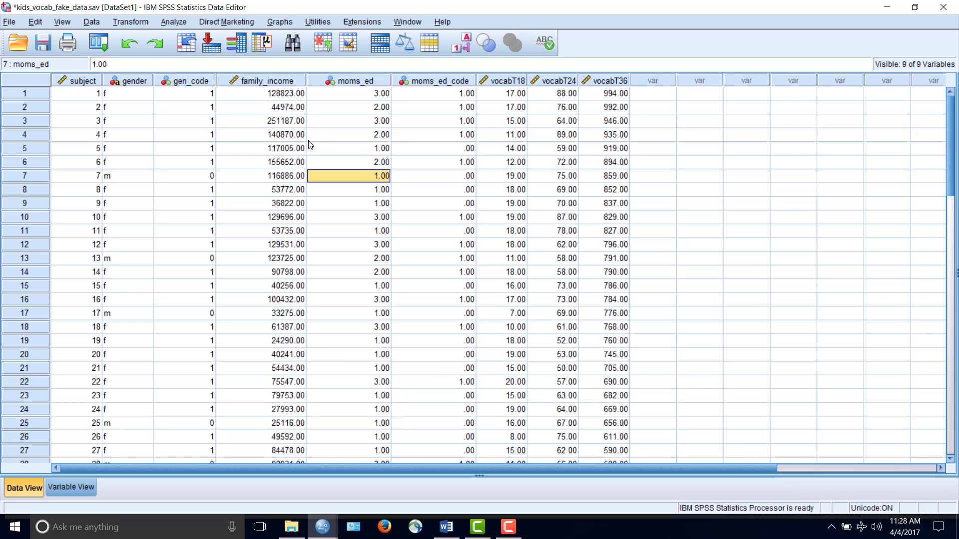
pyautogui.click(368, 96)
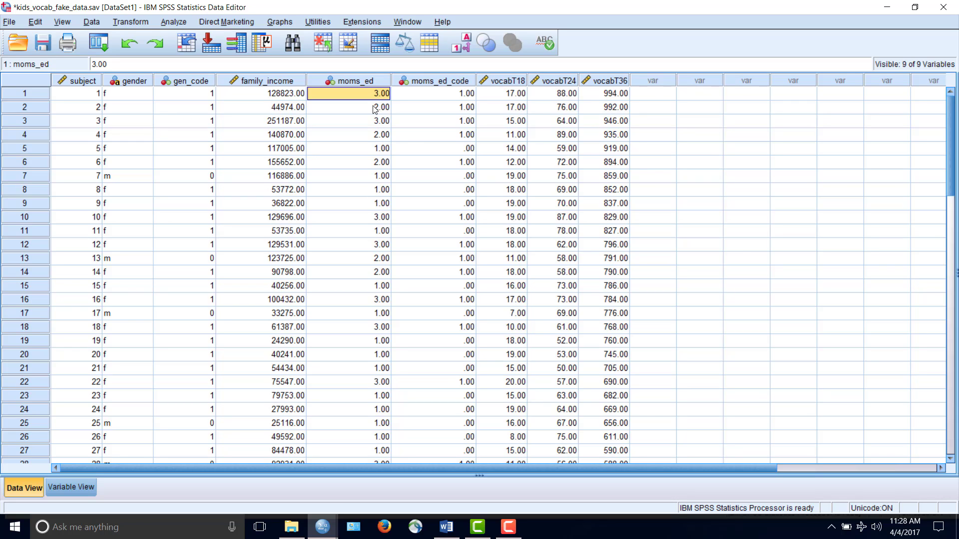
pyautogui.click(295, 98)
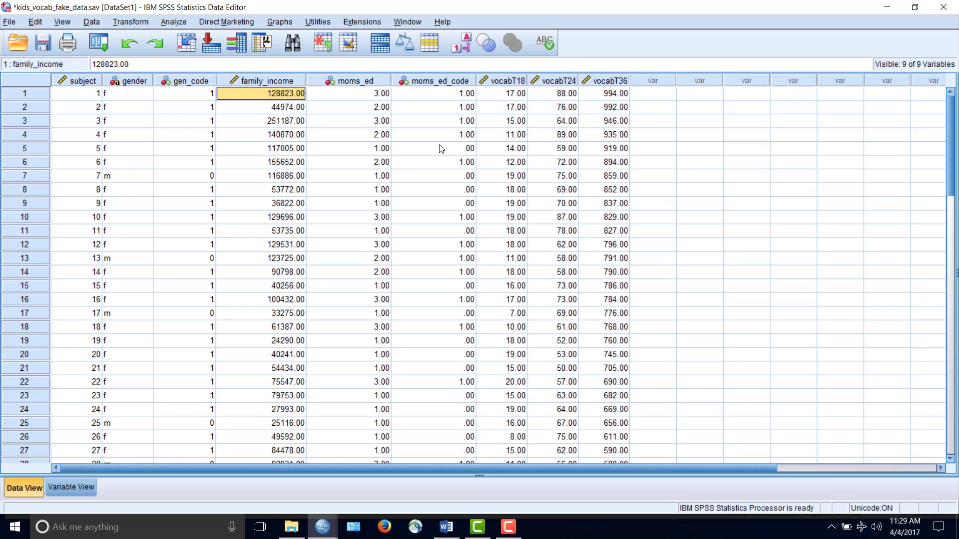
# Run a Means comparison with vocabT18 as the dependent variable and gender as the independent variable
pyautogui.click(507, 80)
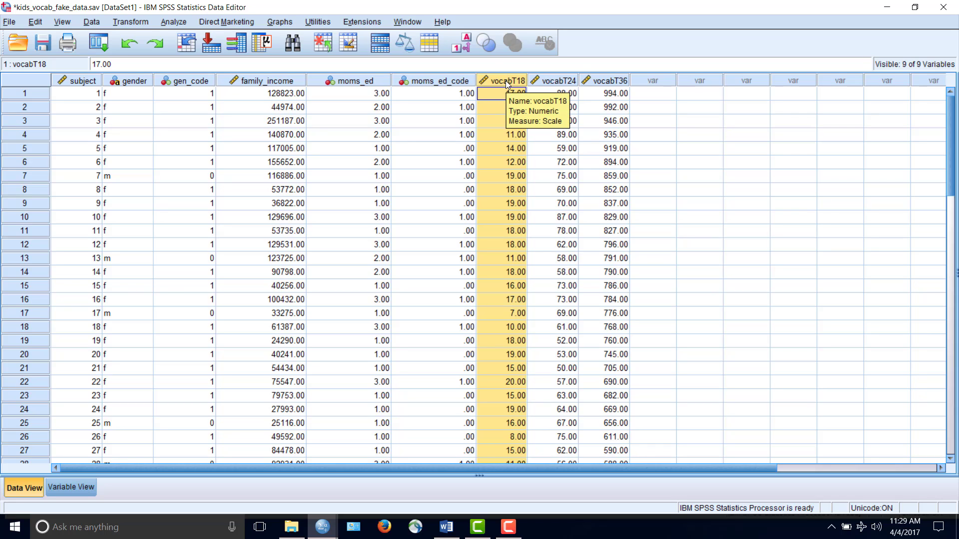
pyautogui.click(279, 21)
pyautogui.moveTo(173, 23)
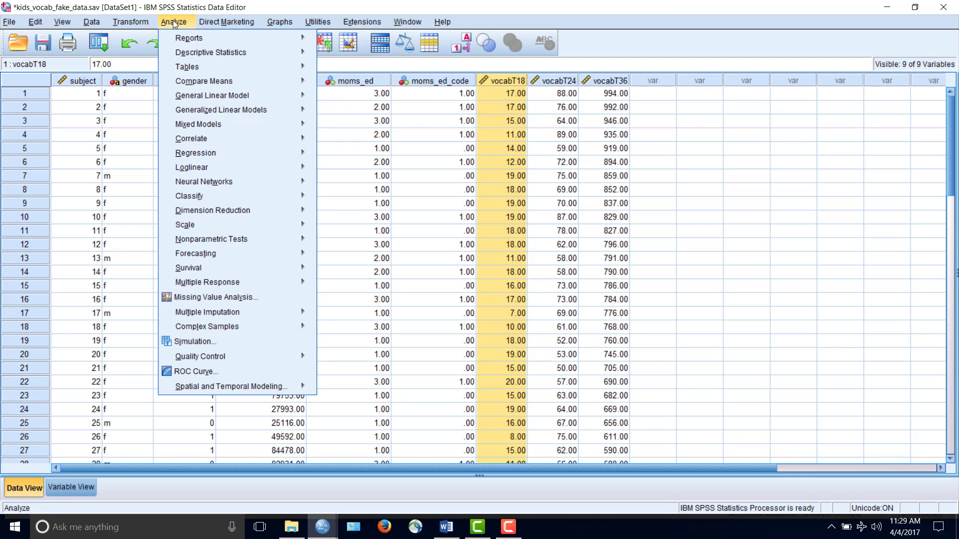
pyautogui.moveTo(188, 85)
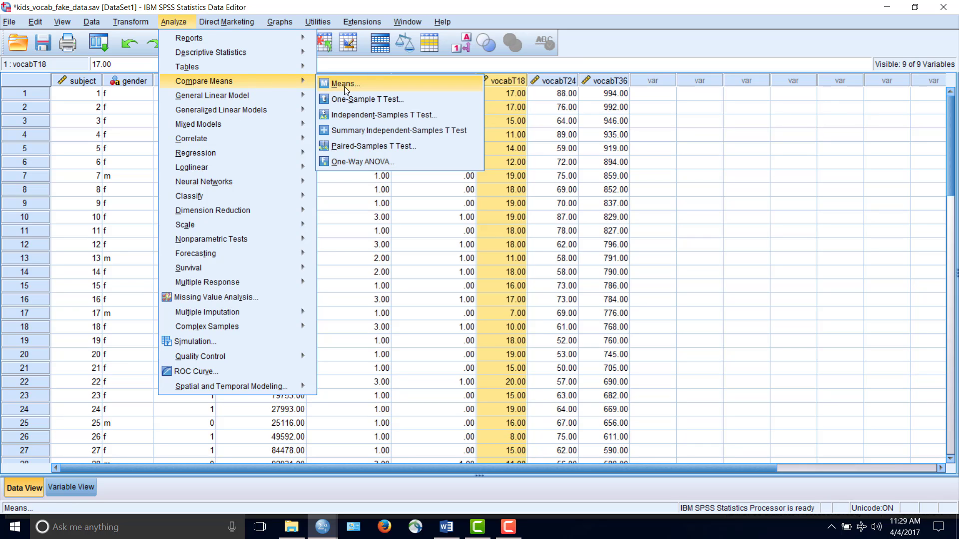
pyautogui.press('Return')
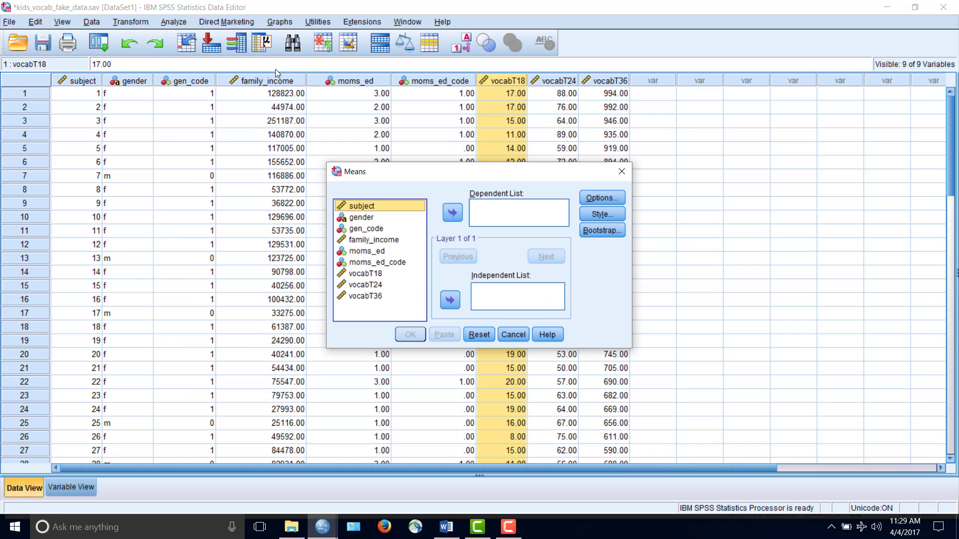
pyautogui.click(379, 218)
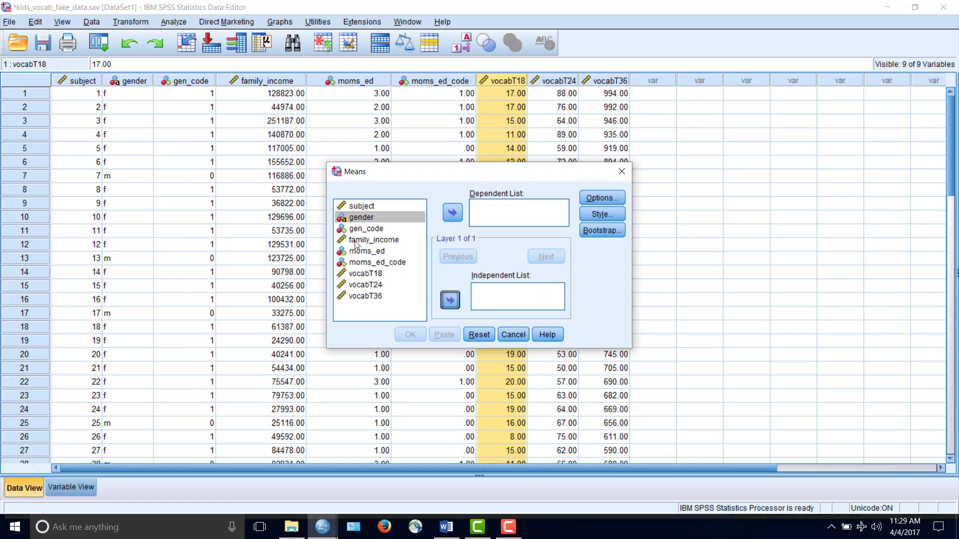
pyautogui.click(449, 299)
pyautogui.click(379, 263)
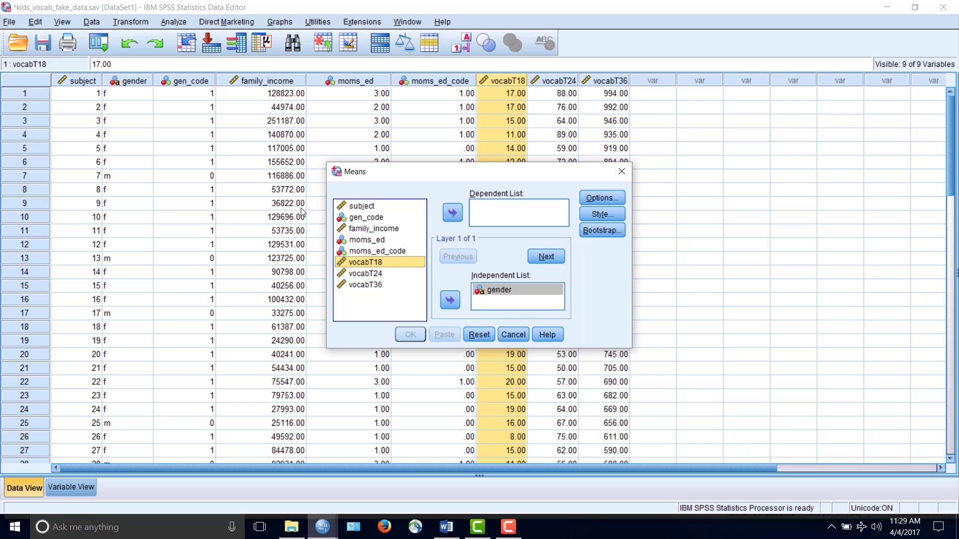
pyautogui.click(452, 213)
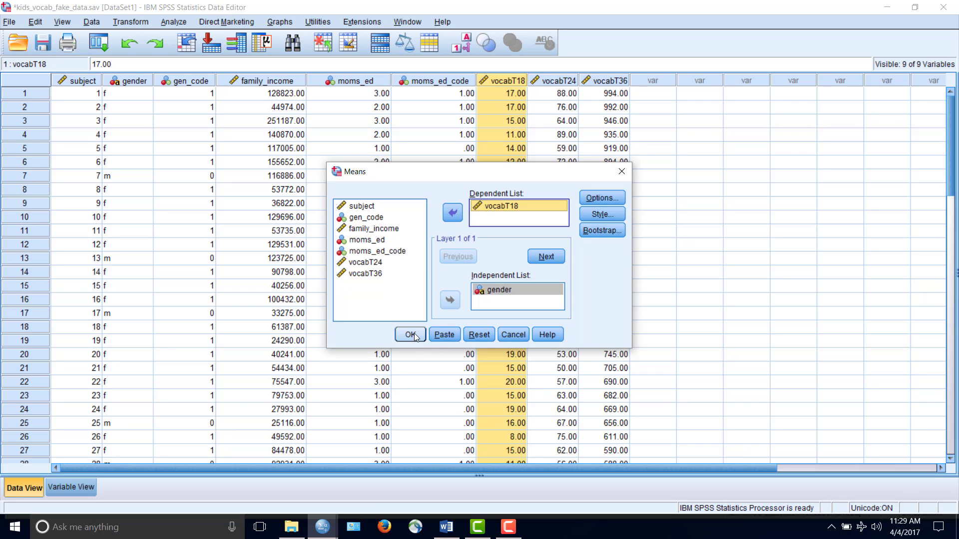
pyautogui.click(410, 335)
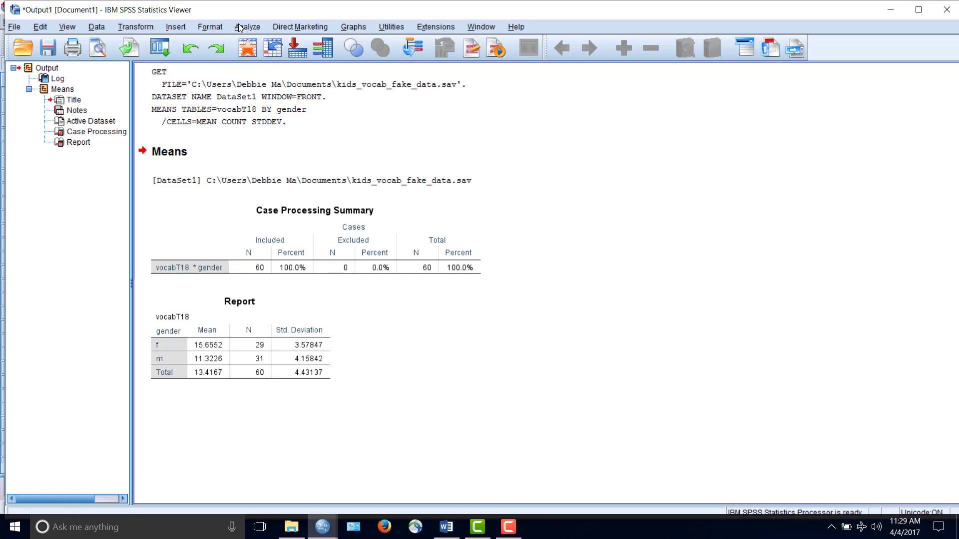
# Examine the Report table of vocabT18 means and standard deviations by gender
pyautogui.click(244, 334)
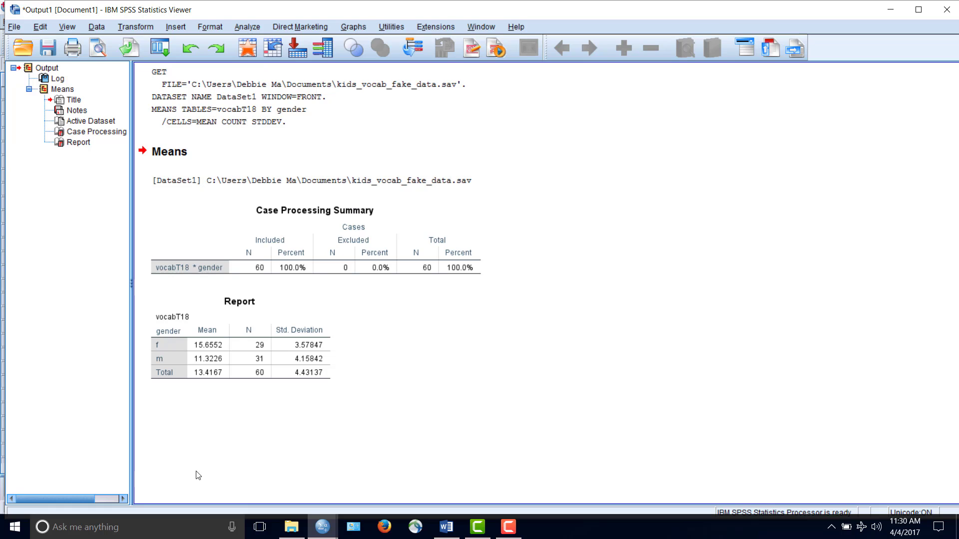
pyautogui.click(227, 333)
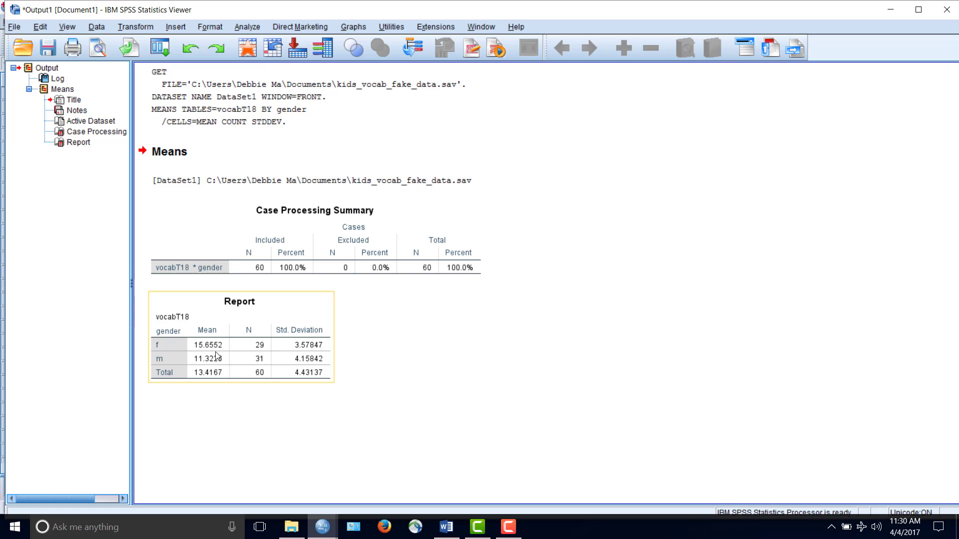
pyautogui.click(239, 433)
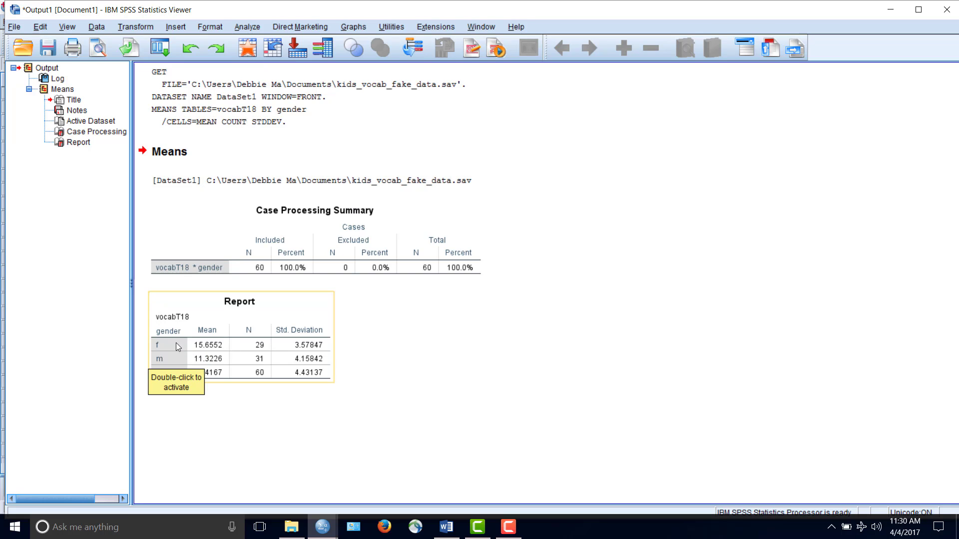
# Start an Independent-Samples T Test and assign gen_code as the grouping variable
pyautogui.click(247, 26)
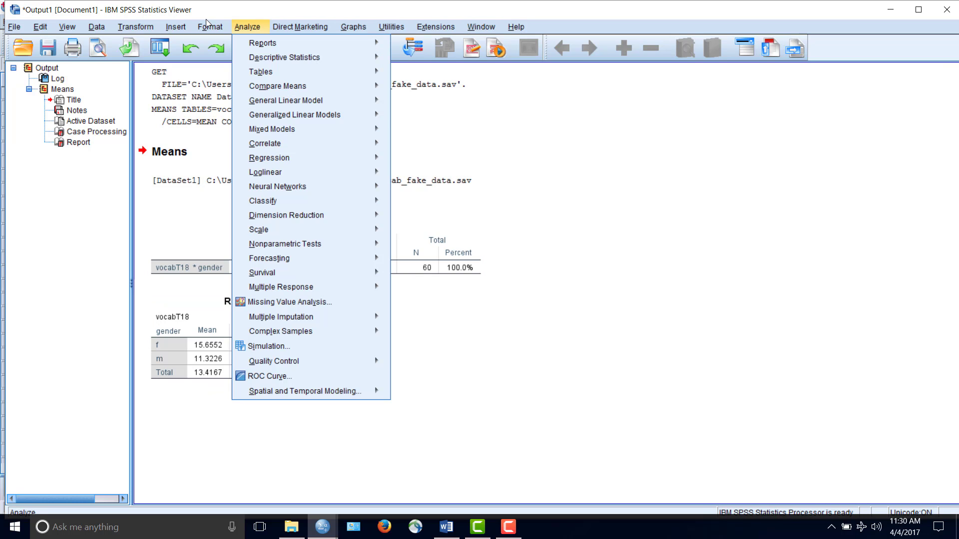
pyautogui.moveTo(277, 133)
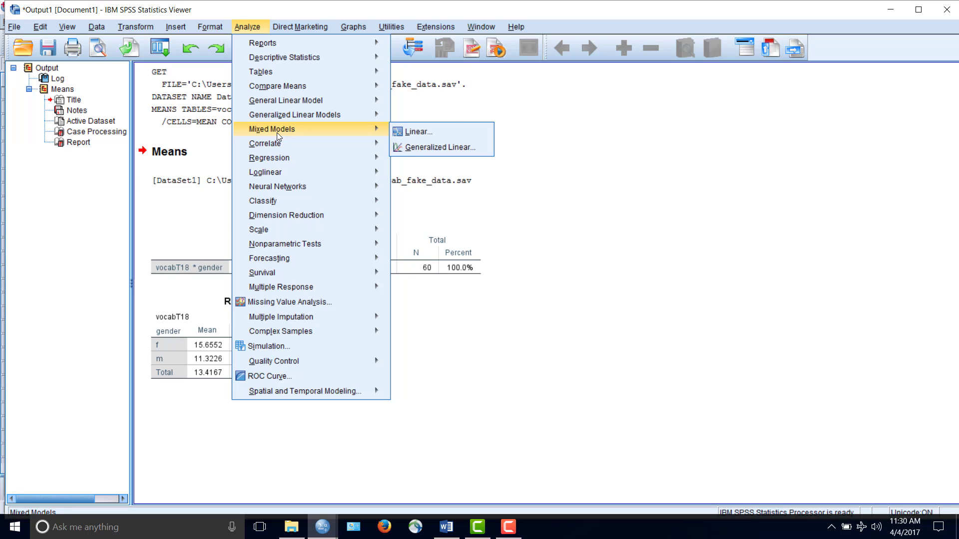
pyautogui.moveTo(279, 87)
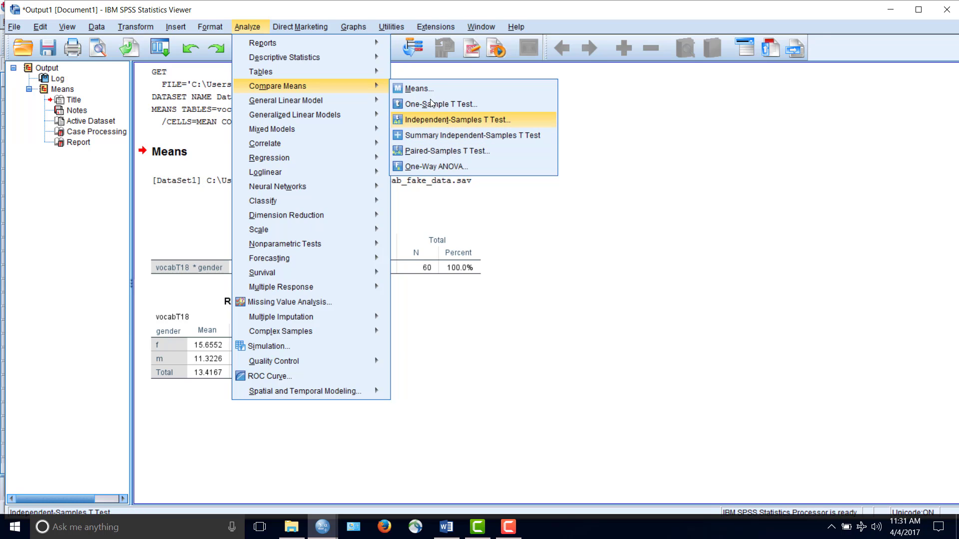
pyautogui.click(537, 125)
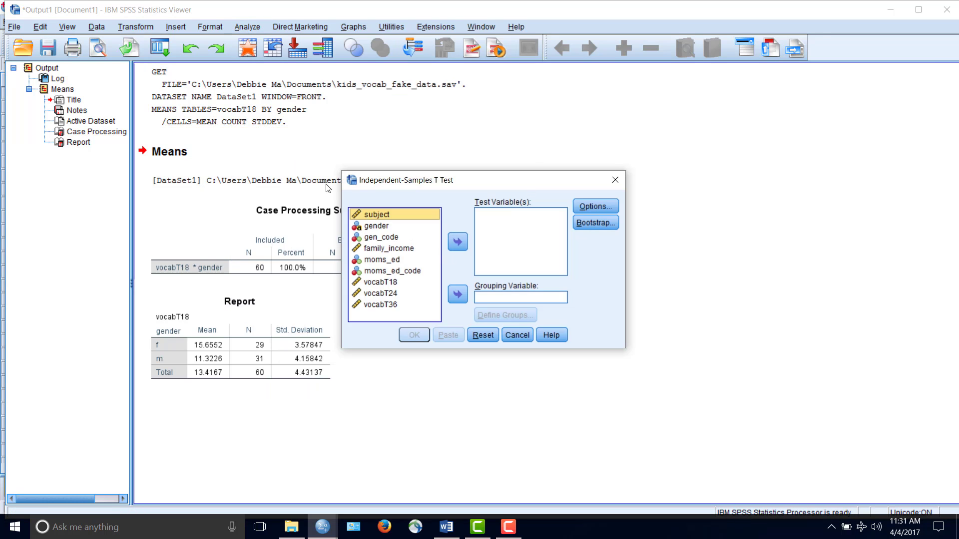
pyautogui.click(405, 227)
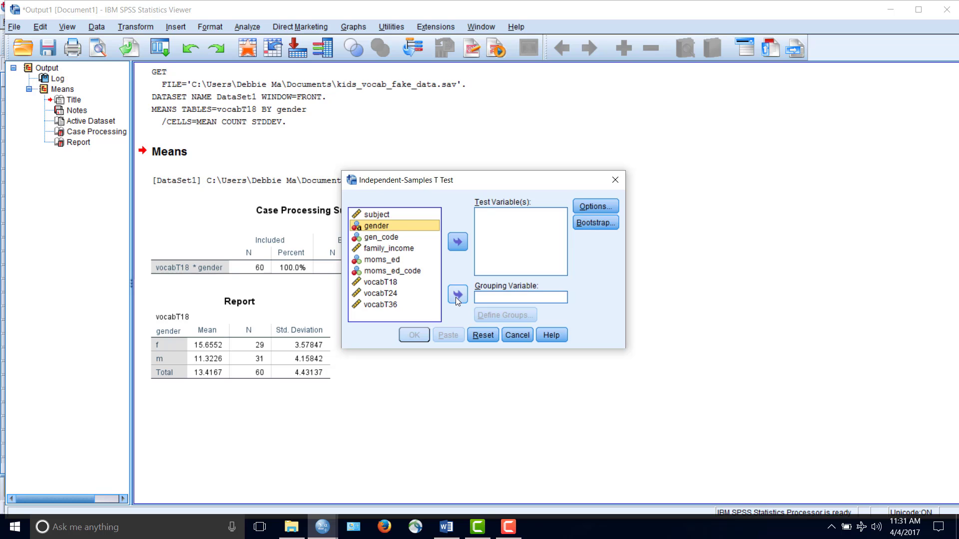
pyautogui.click(397, 237)
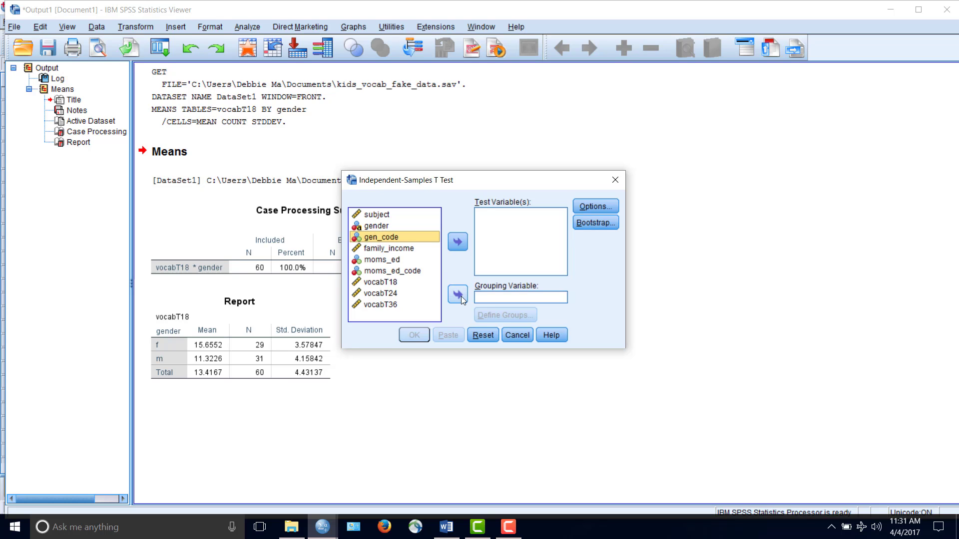
pyautogui.click(460, 296)
# Define the gen_code groups with the value 0 for Group 1 and 1 for Group 2
pyautogui.click(506, 315)
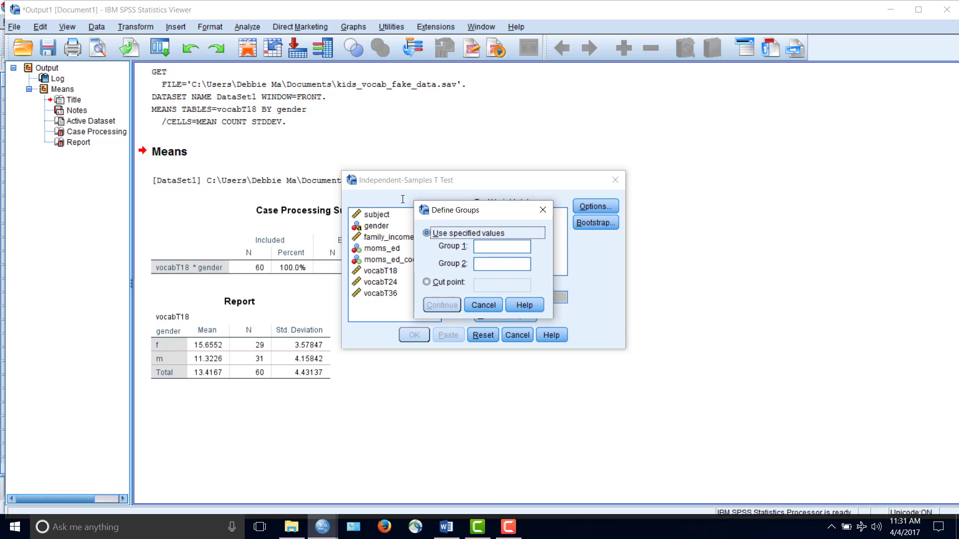
pyautogui.press('Tab')
pyautogui.write('0')
pyautogui.click(506, 258)
pyautogui.write('1')
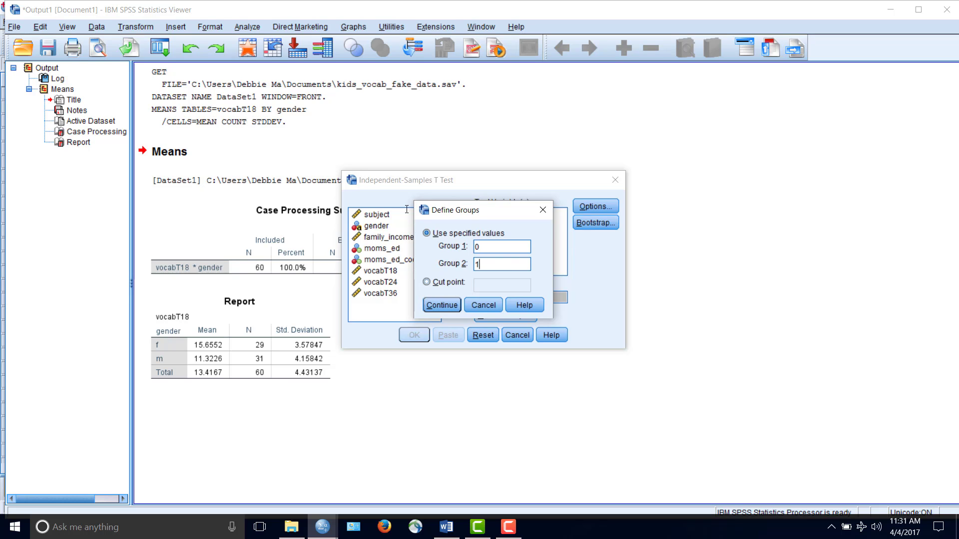
pyautogui.click(445, 305)
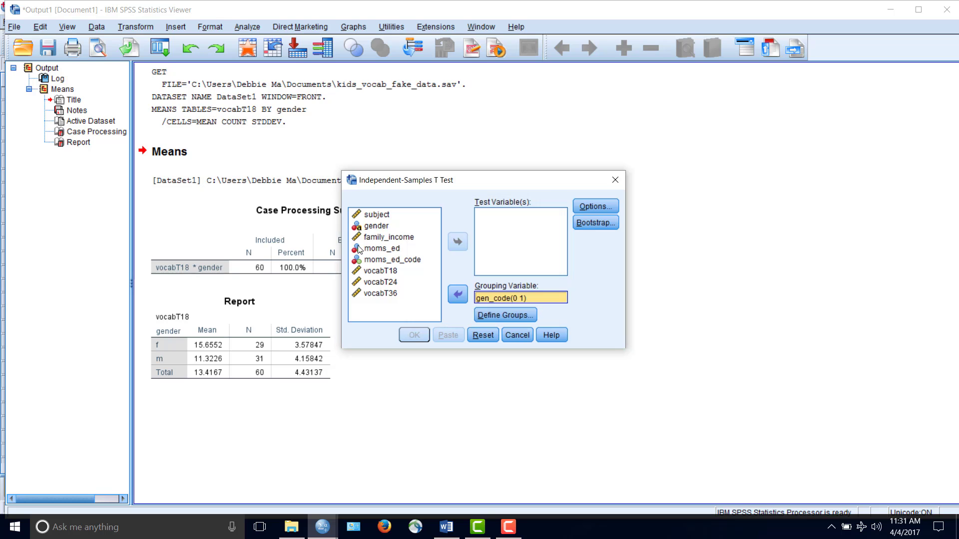
# Add vocabT18 as the test variable, keep the 95% confidence interval, and run the t test
pyautogui.click(394, 272)
pyautogui.click(457, 242)
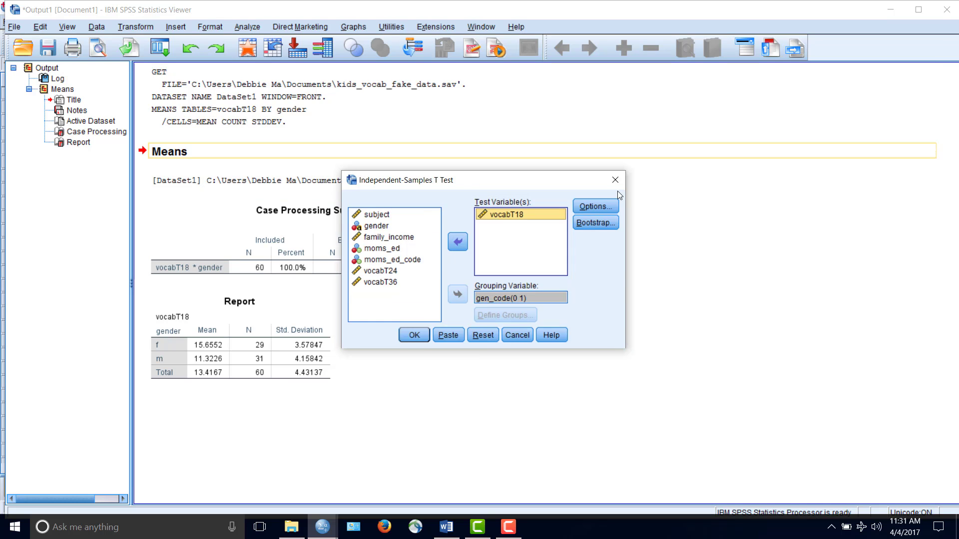
pyautogui.click(594, 207)
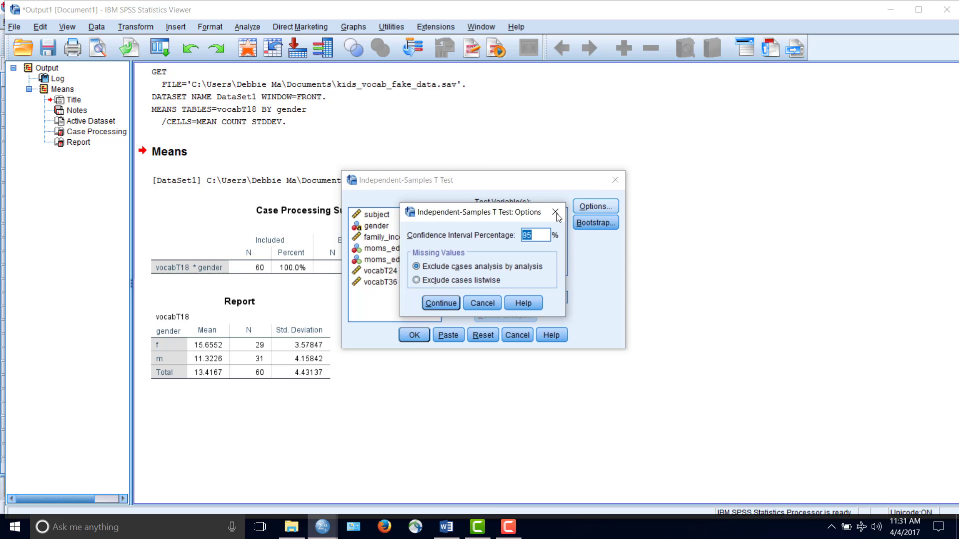
pyautogui.press('Return')
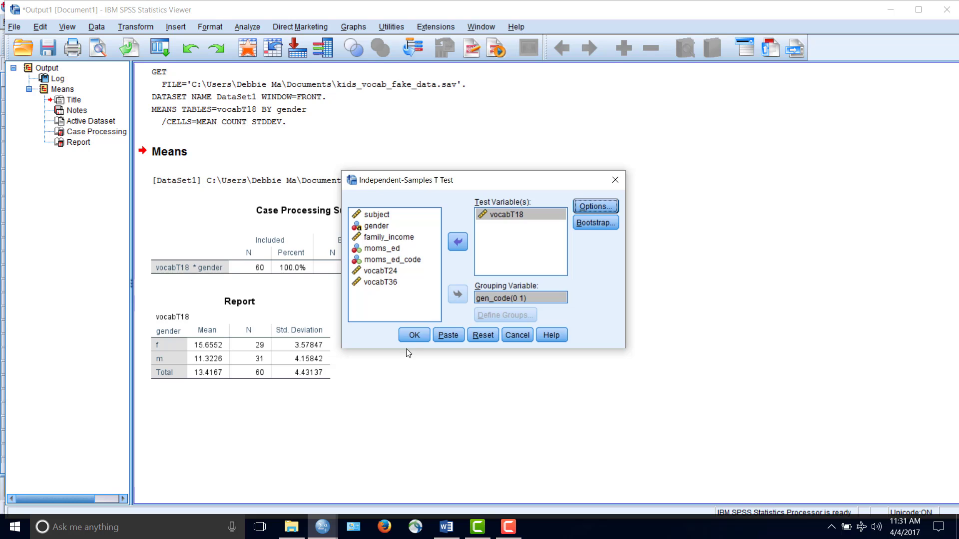
pyautogui.click(414, 336)
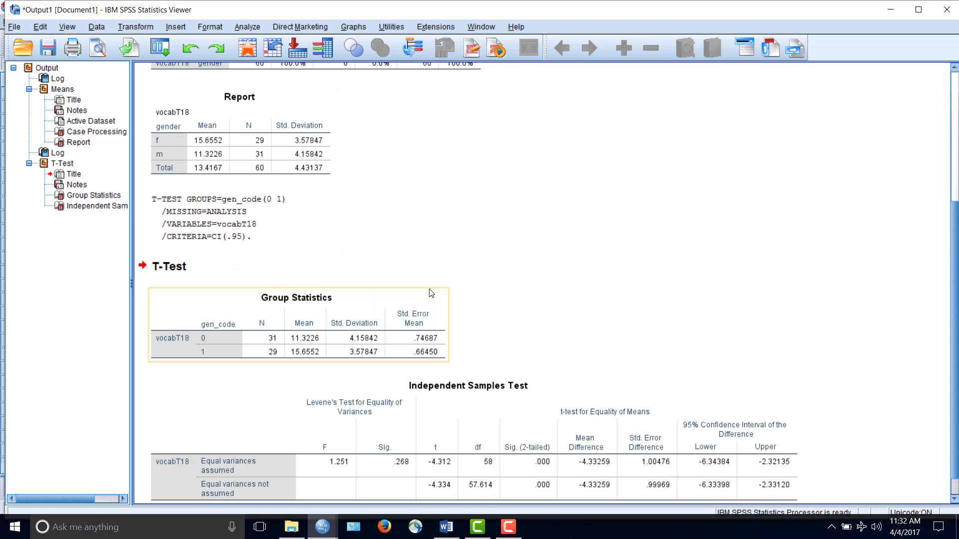
# Examine the Group Statistics and Independent Samples Test tables for vocabT18 alongside the earlier Means report
pyautogui.scroll(1, 413, 261)
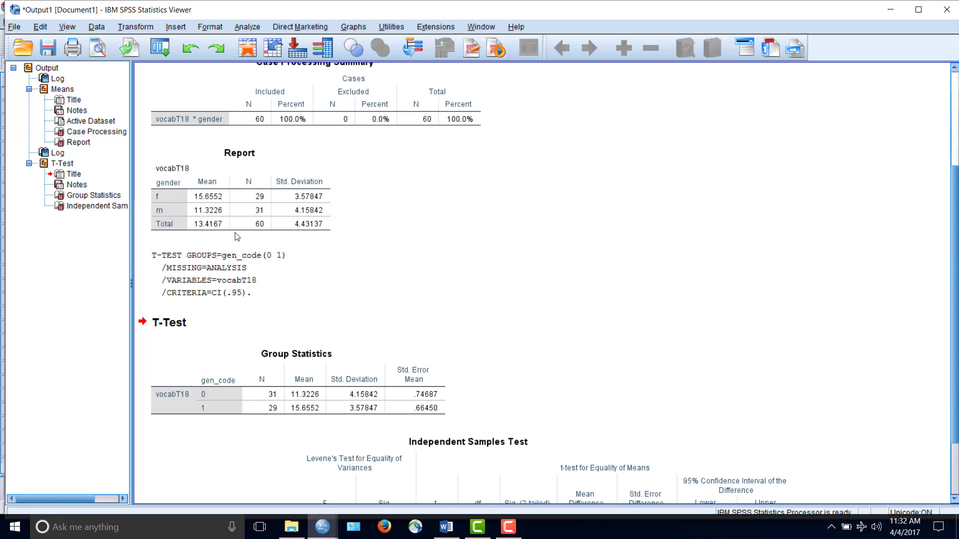
pyautogui.scroll(-1, 160, 208)
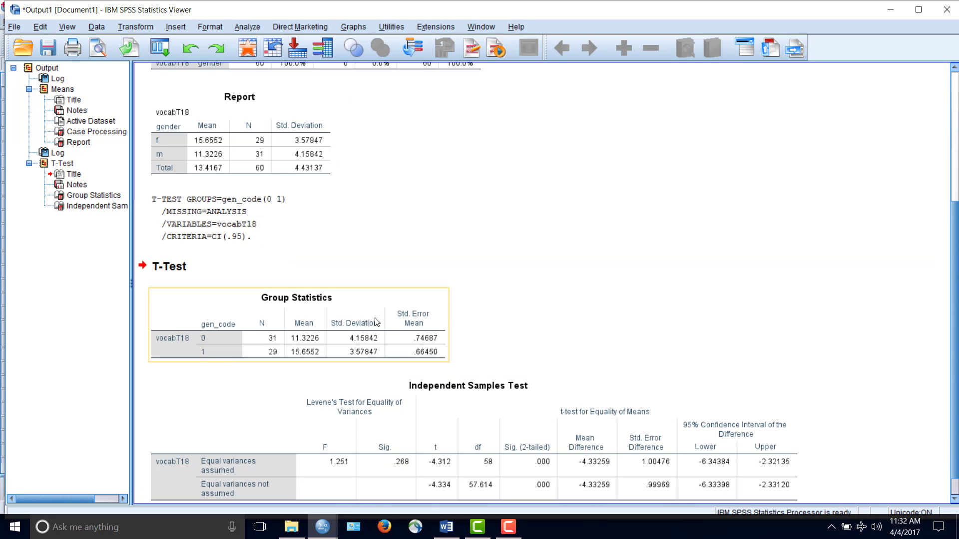
pyautogui.scroll(-1, 376, 322)
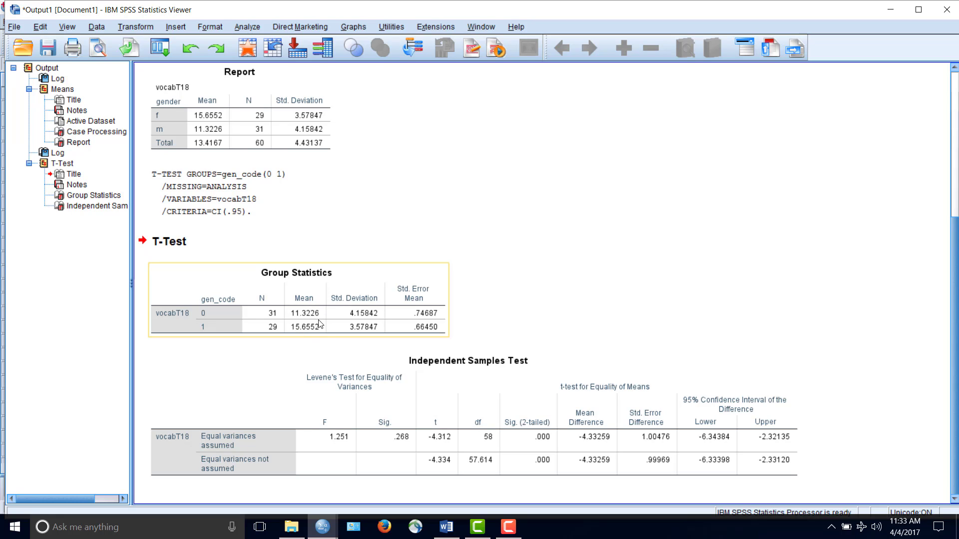
pyautogui.click(528, 422)
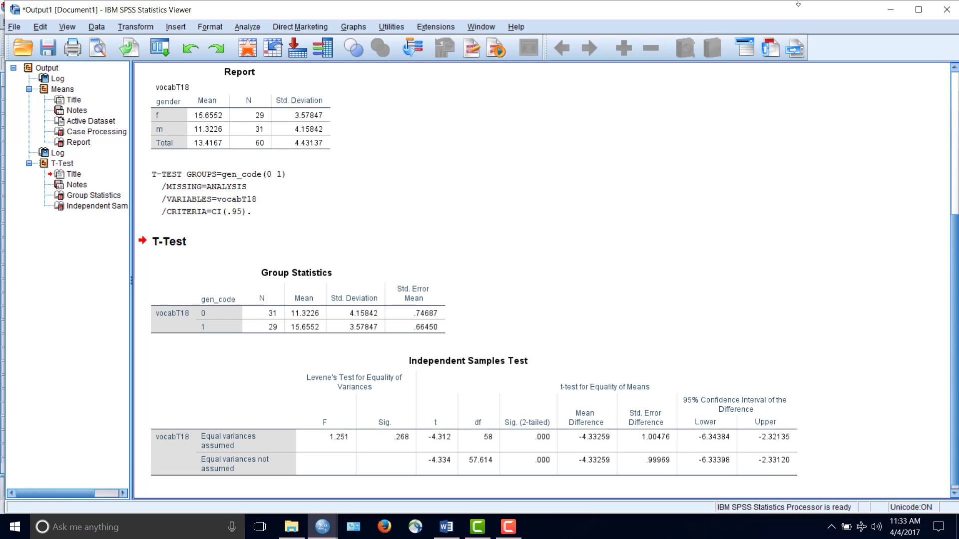
# Switch to the Word document, resize its window to leave the t-test tables uncovered, and place the cursor beneath the "t-test write up" heading
pyautogui.click(445, 528)
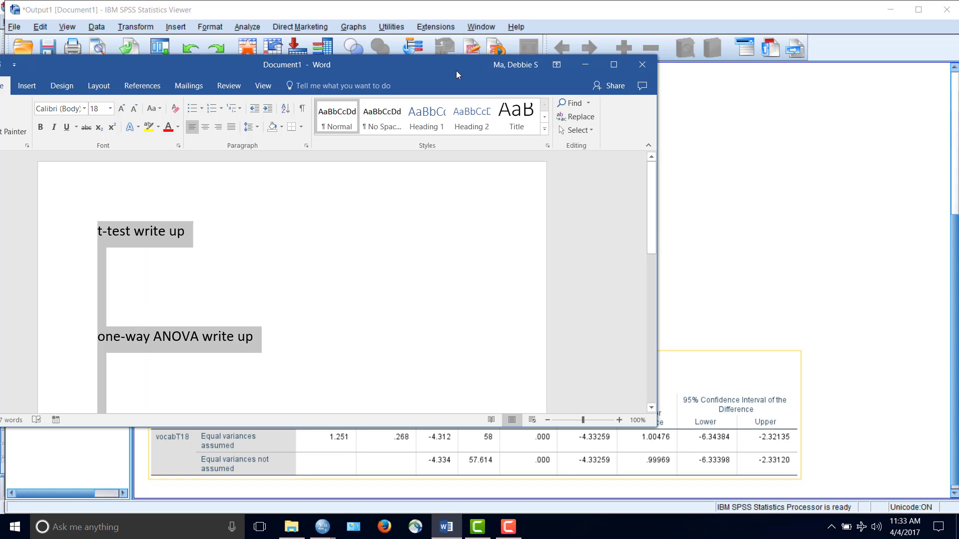
pyautogui.doubleClick(430, 70)
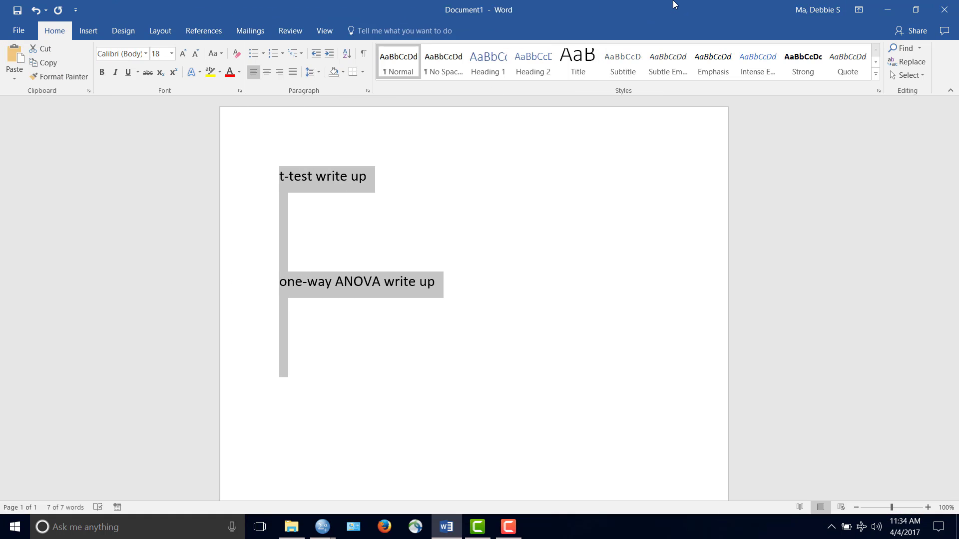
pyautogui.moveTo(673, 2); pyautogui.dragTo(628, 18)
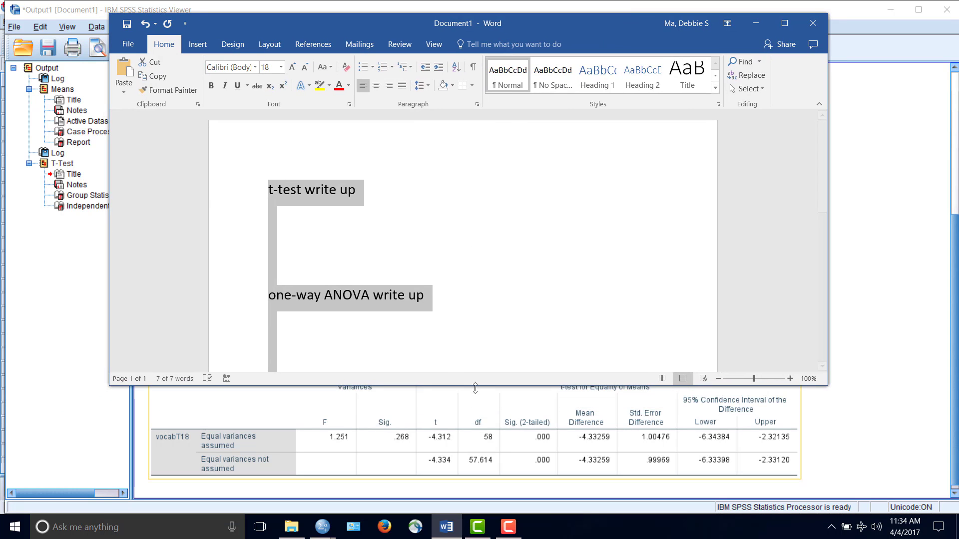
pyautogui.moveTo(474, 386); pyautogui.dragTo(469, 275)
pyautogui.click(408, 252)
pyautogui.scroll(-1, 384, 220)
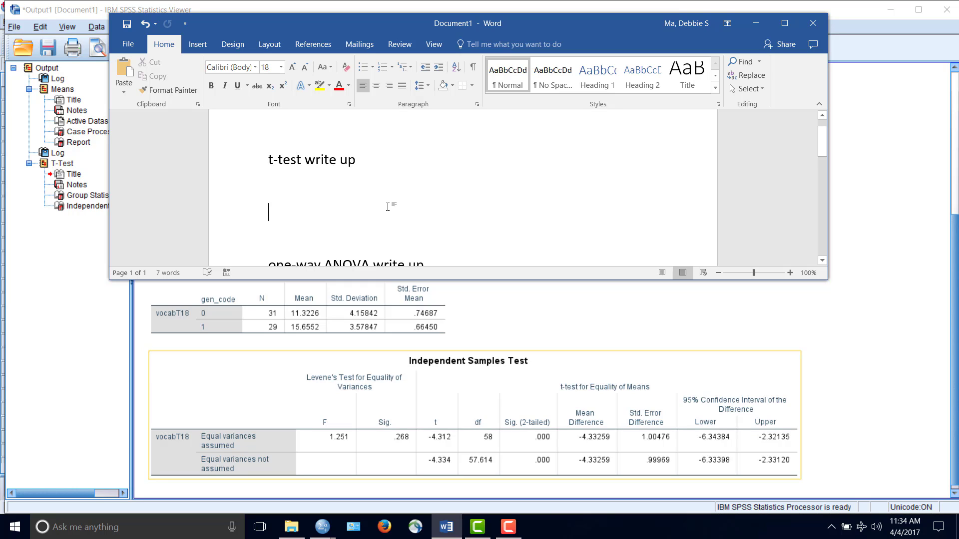
# Write "We compared the vocabulary of boys and girls at 18 months of age" under the t-test write up heading
pyautogui.write('We compared ')
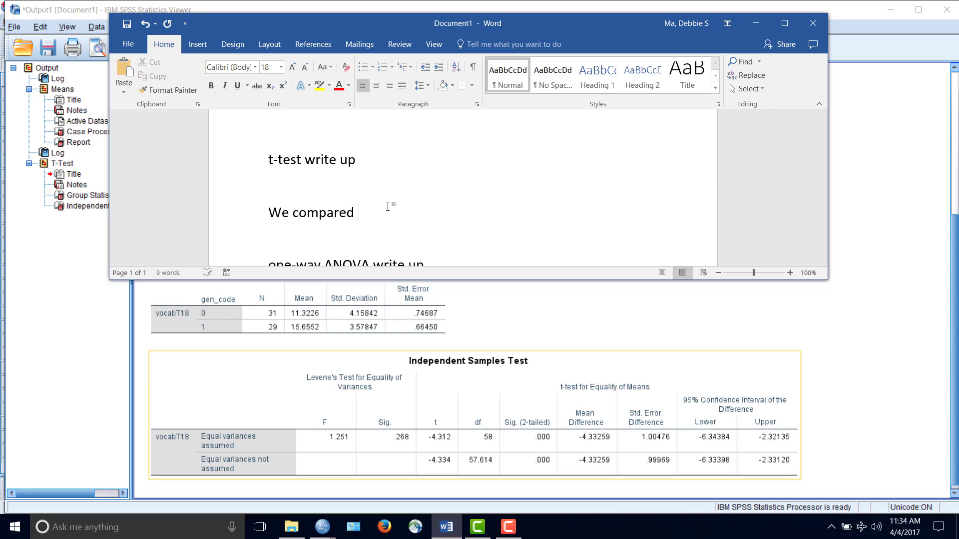
pyautogui.write('the co')
pyautogui.press('BackSpace')
pyautogui.press('BackSpace')
pyautogui.write('vocabua')
pyautogui.press('BackSpace')
pyautogui.write('lary')
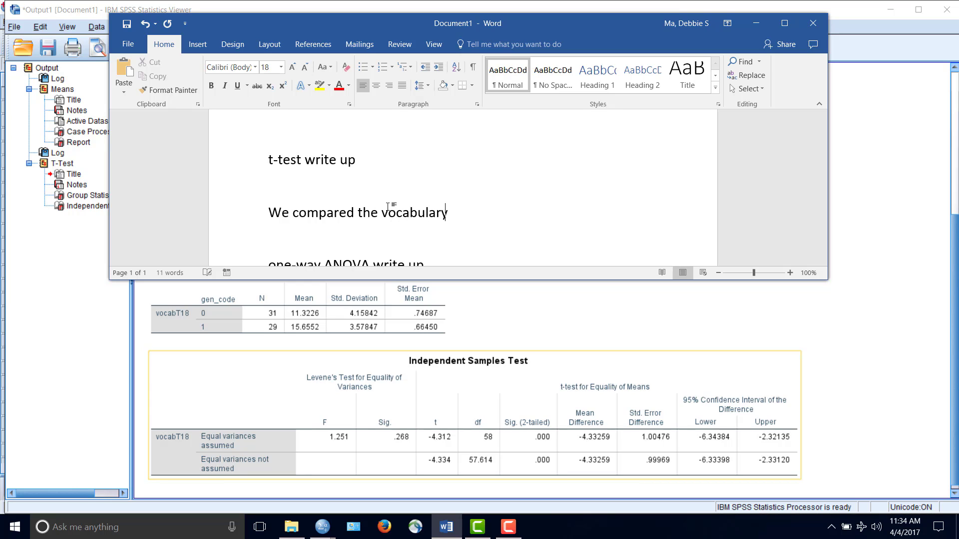
pyautogui.write(' of boys and girls ')
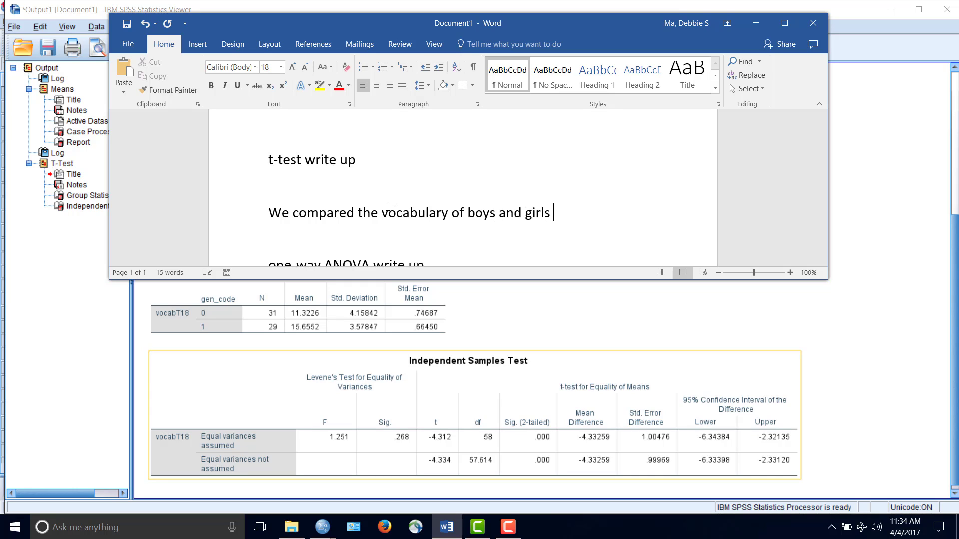
pyautogui.write('at 18 months of age')
pyautogui.press('Return')
pyautogui.press('Return')
pyautogui.press('BackSpace')
pyautogui.press('BackSpace')
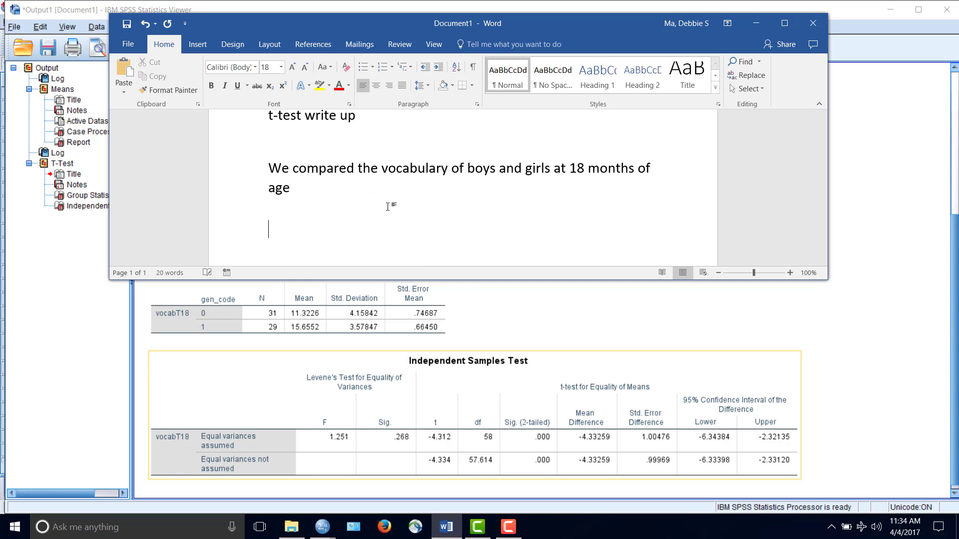
# Continue the sentence with "and observed a statistically significant difference"
pyautogui.write('. B')
pyautogui.write('oys')
pyautogui.press('BackSpace')
pyautogui.press('BackSpace')
pyautogui.press('BackSpace')
pyautogui.press('BackSpace')
pyautogui.press('BackSpace')
pyautogui.press('BackSpace')
pyautogui.write('and c')
pyautogui.press('BackSpace')
pyautogui.write('observed a statis')
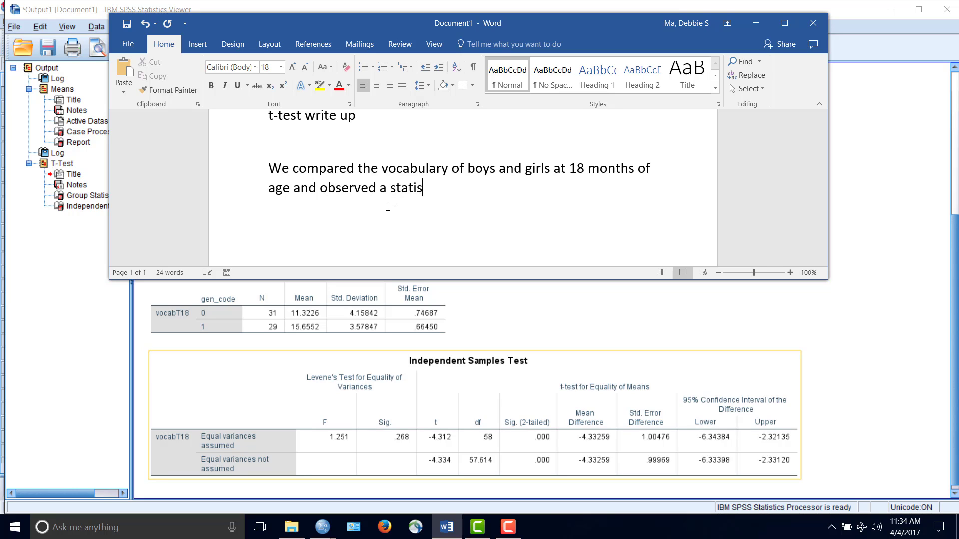
pyautogui.write('tically significan')
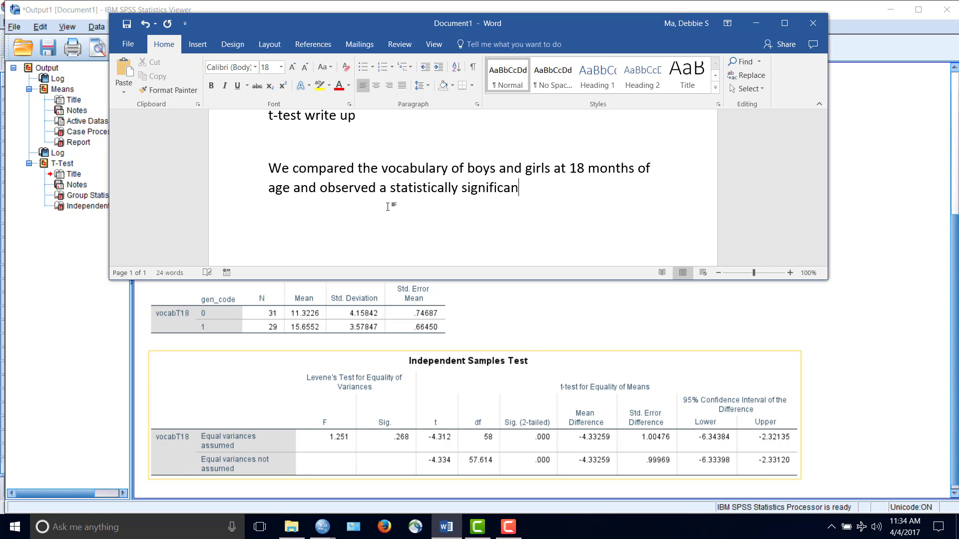
pyautogui.write('t difference,')
# Add a comma and "t(58)" after "difference", with only the letter t in italics
pyautogui.hotkey('ctrl', 'i')
pyautogui.write('t')
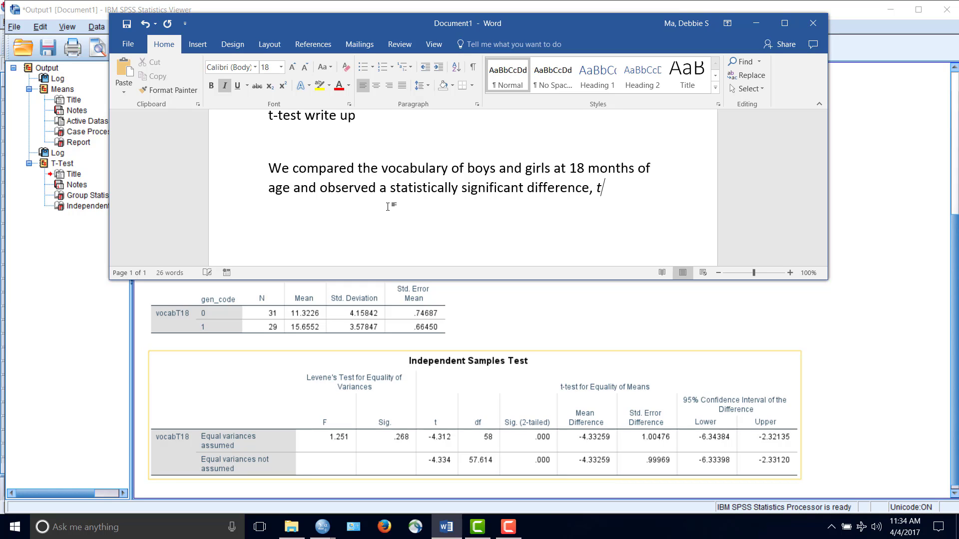
pyautogui.hotkey('ctrl', 'i')
pyautogui.write('(')
pyautogui.write('58)')
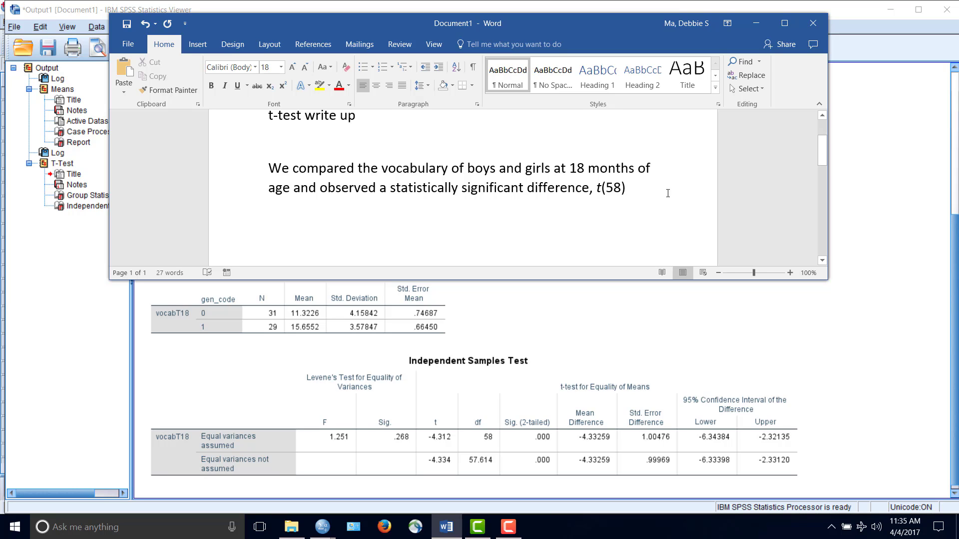
# Report the t value by adding "= -4.31," after "t(58)"
pyautogui.write('= ')
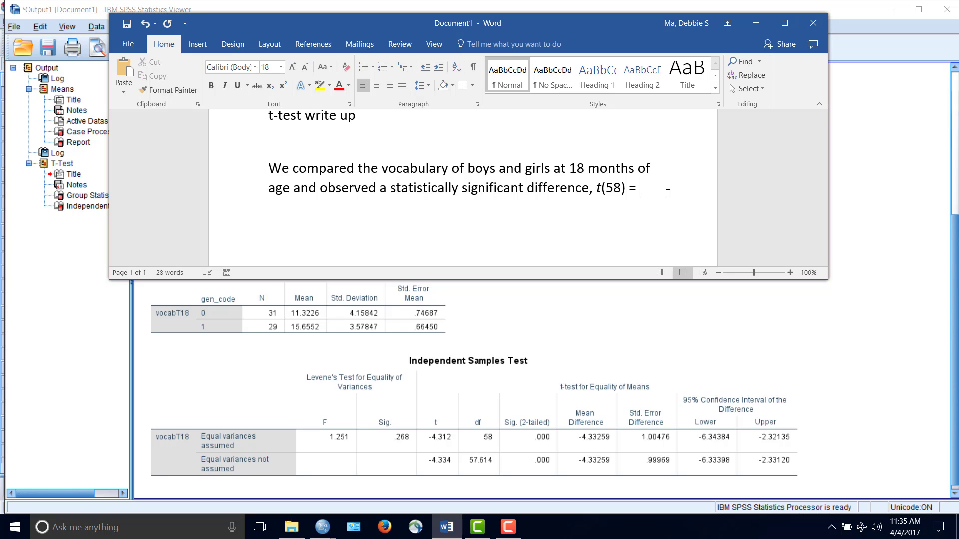
pyautogui.write('-')
pyautogui.write('4.31')
pyautogui.write(',')
# Finish the sentence with "p < .001.", with only the letter p in italics
pyautogui.hotkey('ctrl', 'i')
pyautogui.write('p')
pyautogui.press('BackSpace')
pyautogui.hotkey('ctrl', 'i')
pyautogui.write('p')
pyautogui.hotkey('ctrl', 'i')
pyautogui.write('=')
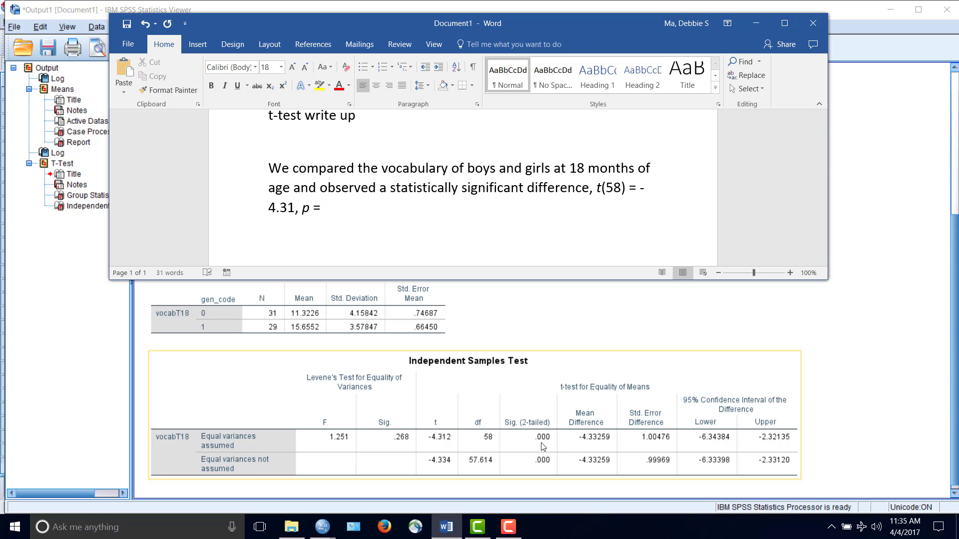
pyautogui.press('BackSpace')
pyautogui.press('BackSpace')
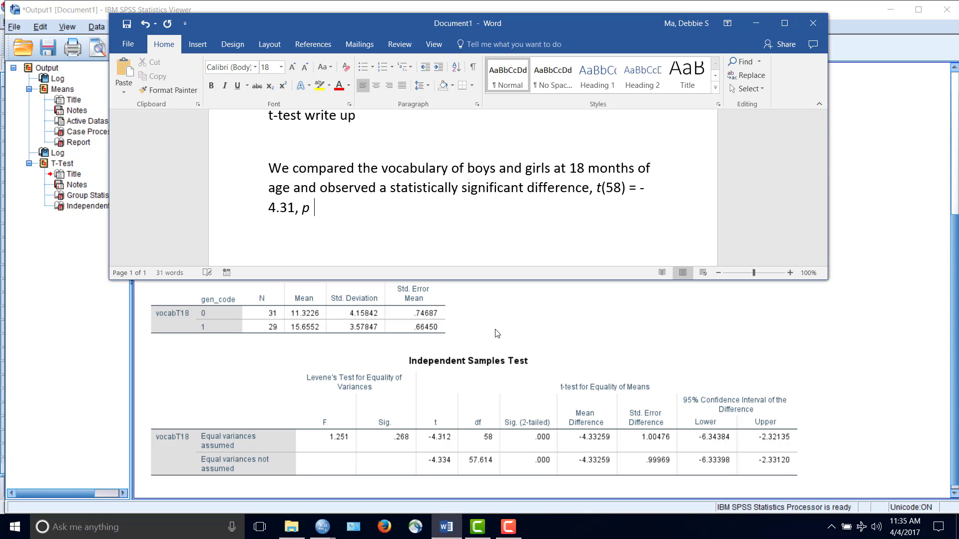
pyautogui.write('< .001.')
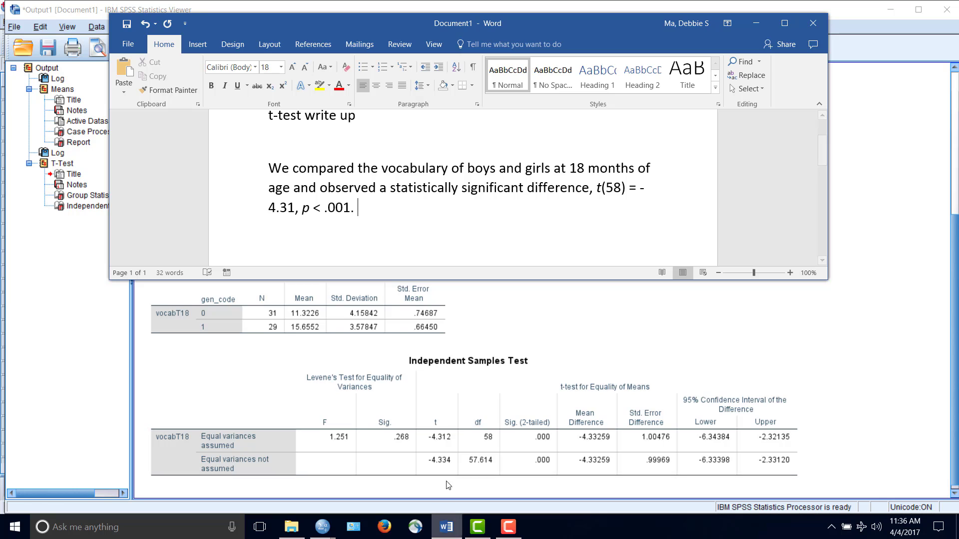
pyautogui.click(448, 452)
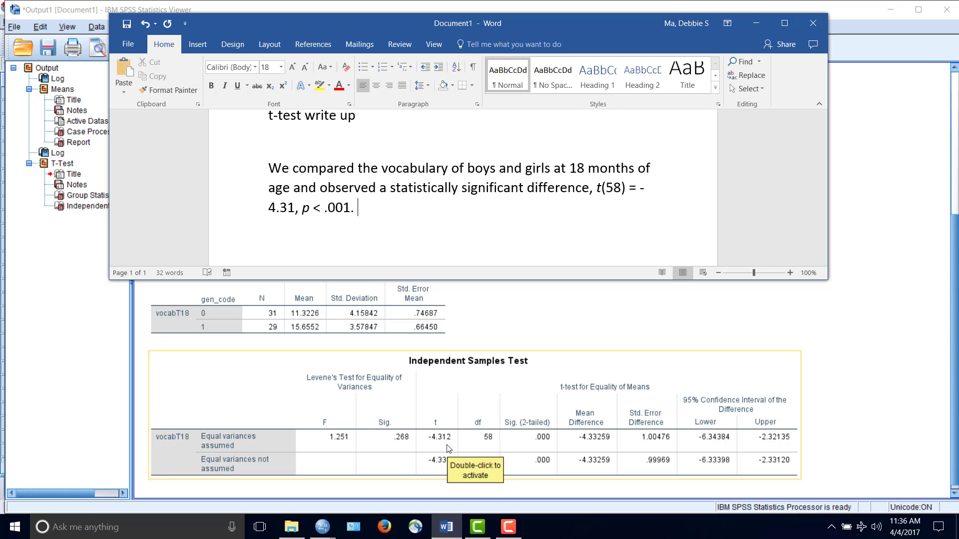
pyautogui.click(227, 297)
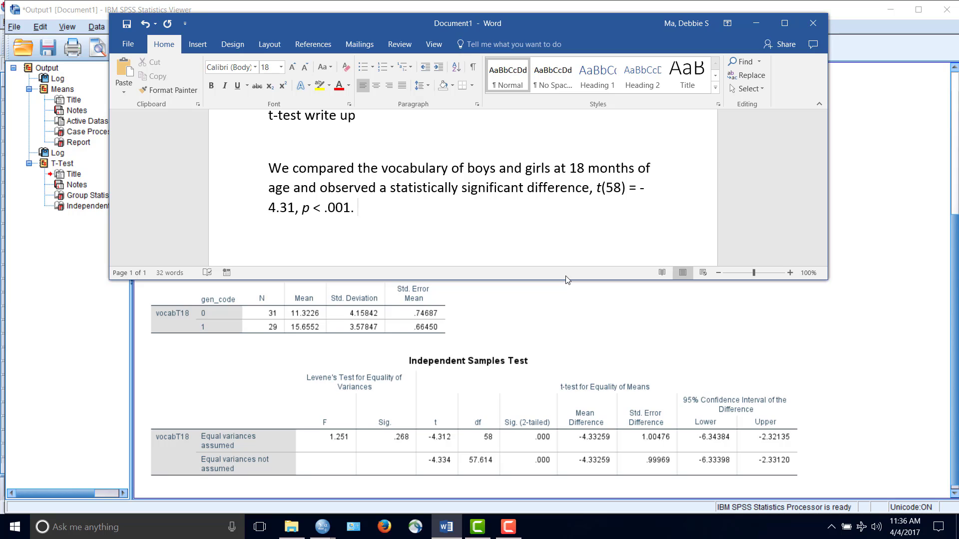
# Add the sentence "Girls knew more words at 18 months of age than boys." to the end of the paragraph
pyautogui.write('Girls had a higher v')
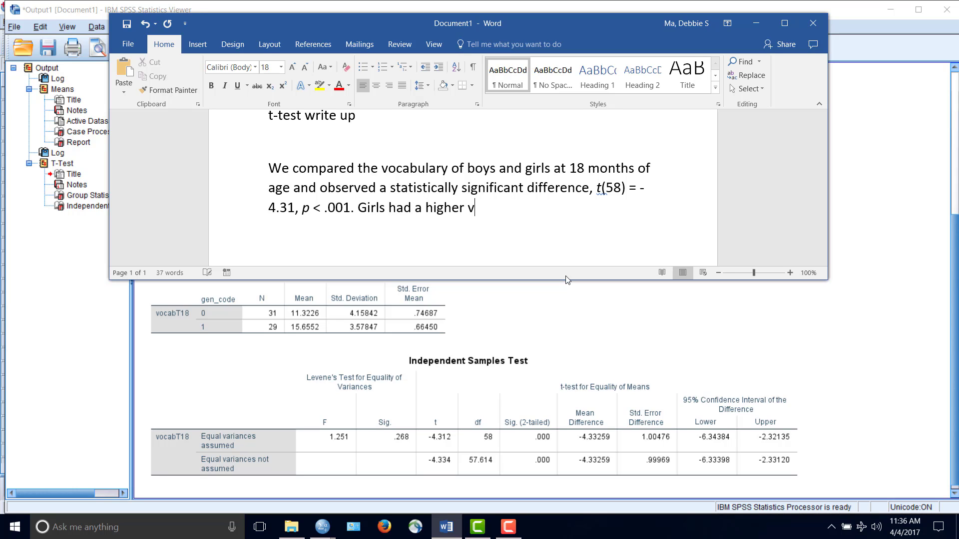
pyautogui.press('BackSpace')
pyautogui.press('BackSpace')
pyautogui.press('BackSpace')
pyautogui.press('BackSpace')
pyautogui.press('BackSpace')
pyautogui.press('BackSpace')
pyautogui.press('BackSpace')
pyautogui.press('BackSpace')
pyautogui.press('BackSpace')
pyautogui.press('BackSpace')
pyautogui.press('BackSpace')
pyautogui.press('BackSpace')
pyautogui.press('BackSpace')
pyautogui.press('BackSpace')
pyautogui.write('knew ')
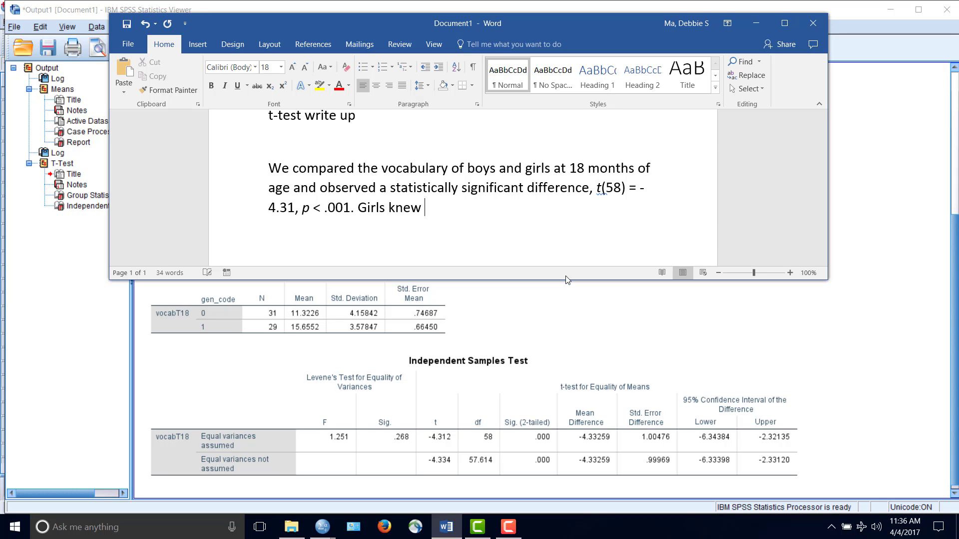
pyautogui.write('more words at')
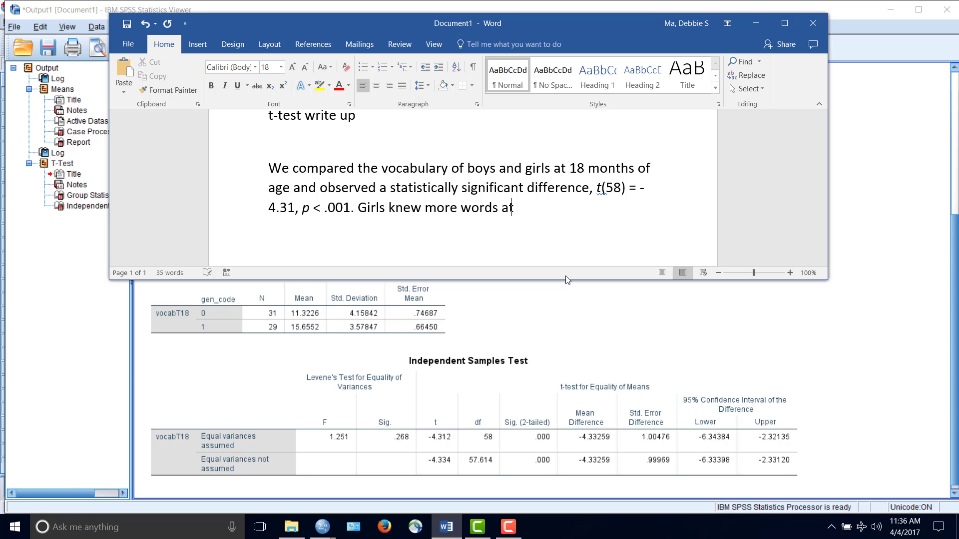
pyautogui.write(' 18 months of age')
pyautogui.write(' than bo')
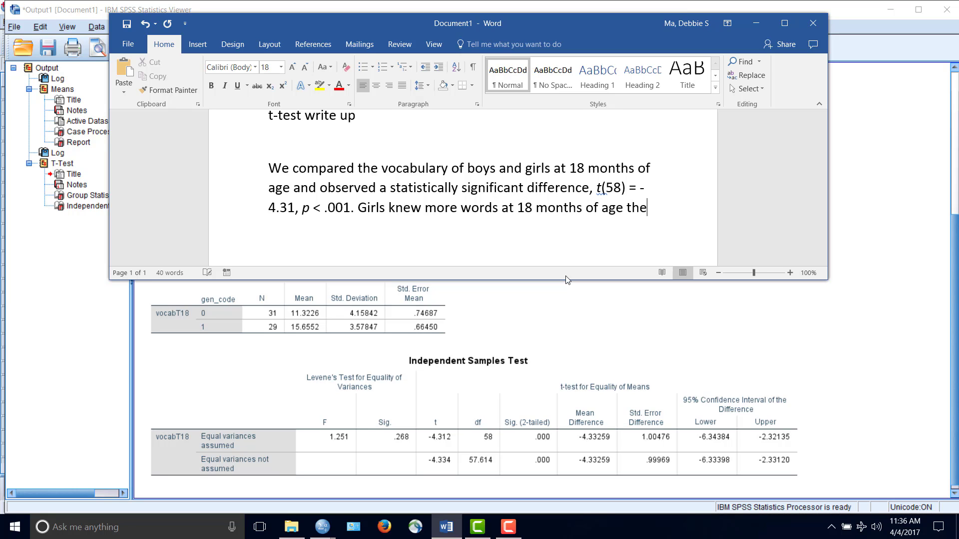
pyautogui.write('ys.')
# Insert "(M = 15.66," after "Girls" in the last sentence, with only the letter M in italics
pyautogui.press('Up')
pyautogui.press('Up')
pyautogui.press('Right')
pyautogui.press('Right')
pyautogui.press('Right')
pyautogui.press('Right')
pyautogui.press('Right')
pyautogui.press('Right')
pyautogui.press('Right')
pyautogui.press('Right')
pyautogui.press('Right')
pyautogui.press('Right')
pyautogui.press('Right')
pyautogui.press('Right')
pyautogui.press('Right')
pyautogui.press('Right')
pyautogui.press('Right')
pyautogui.press('Right')
pyautogui.press('Right')
pyautogui.press('Right')
pyautogui.press('Right')
pyautogui.press('Right')
pyautogui.press('Right')
pyautogui.press('Right')
pyautogui.write('(')
pyautogui.press('Left')
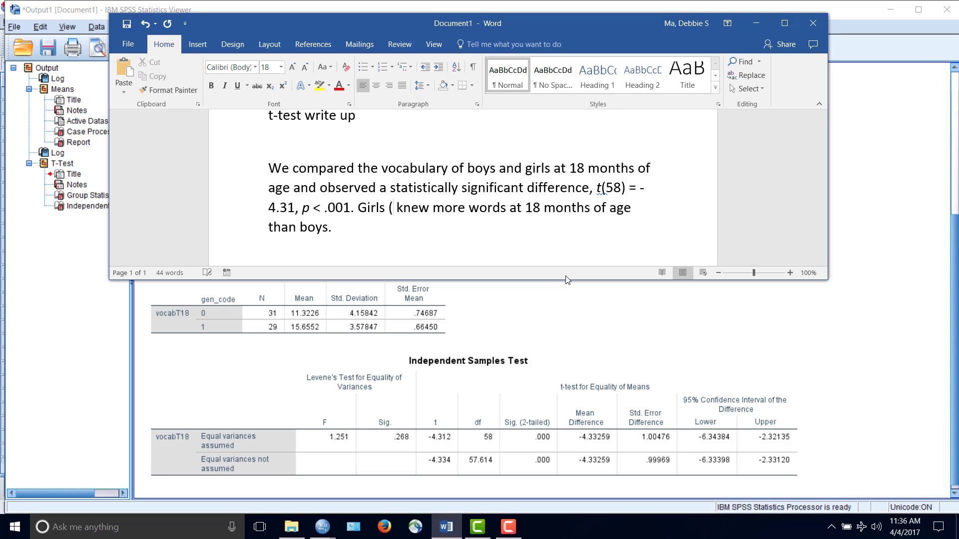
pyautogui.hotkey('ctrl', 'i')
pyautogui.write('M')
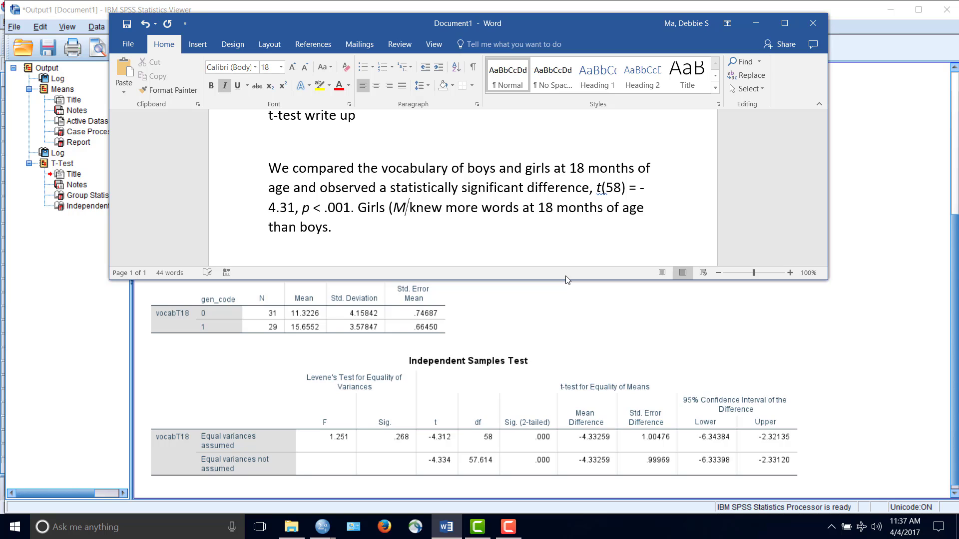
pyautogui.hotkey('ctrl', 'i')
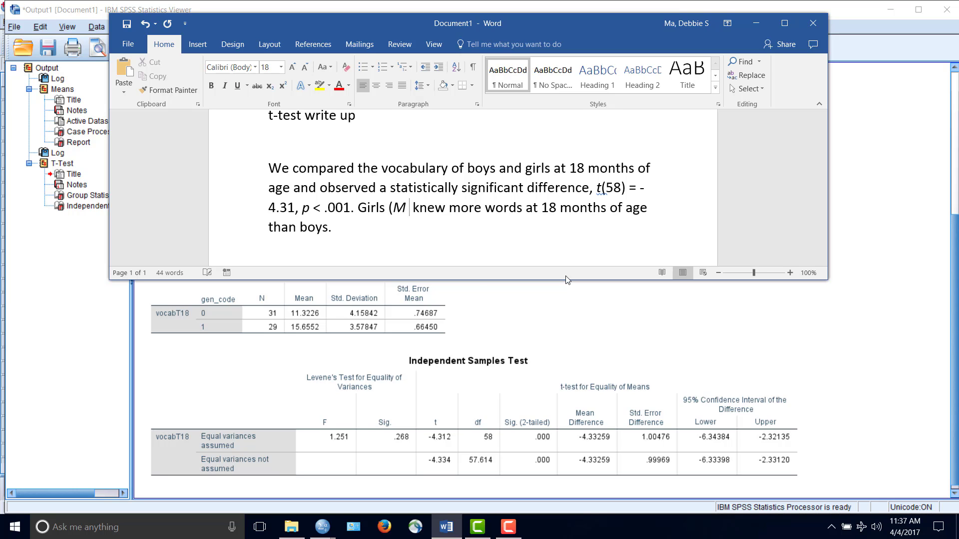
pyautogui.write('= ')
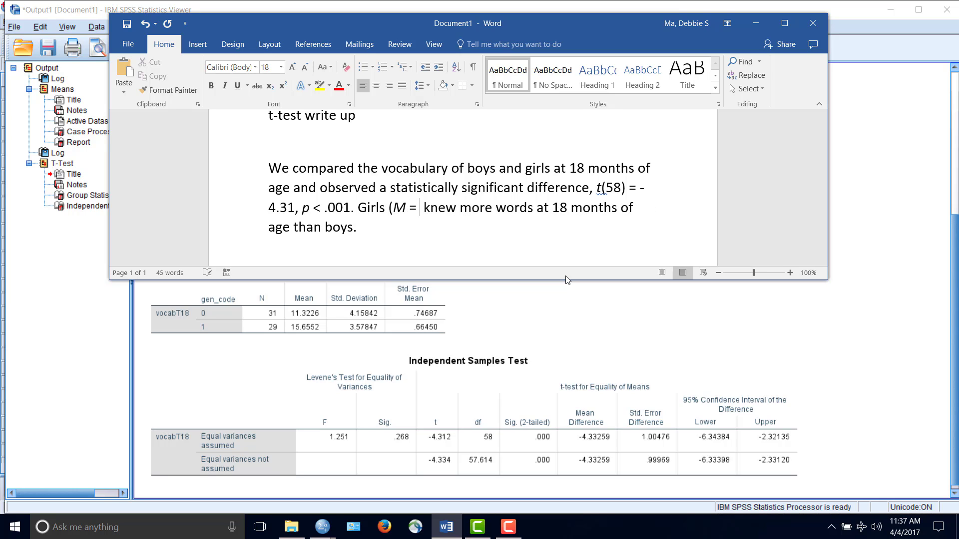
pyautogui.write('15.66')
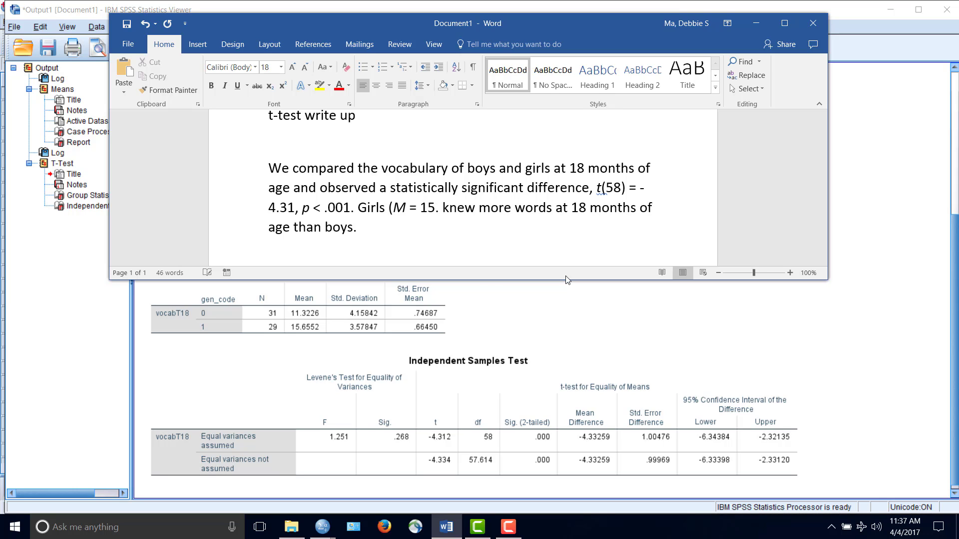
pyautogui.write(',')
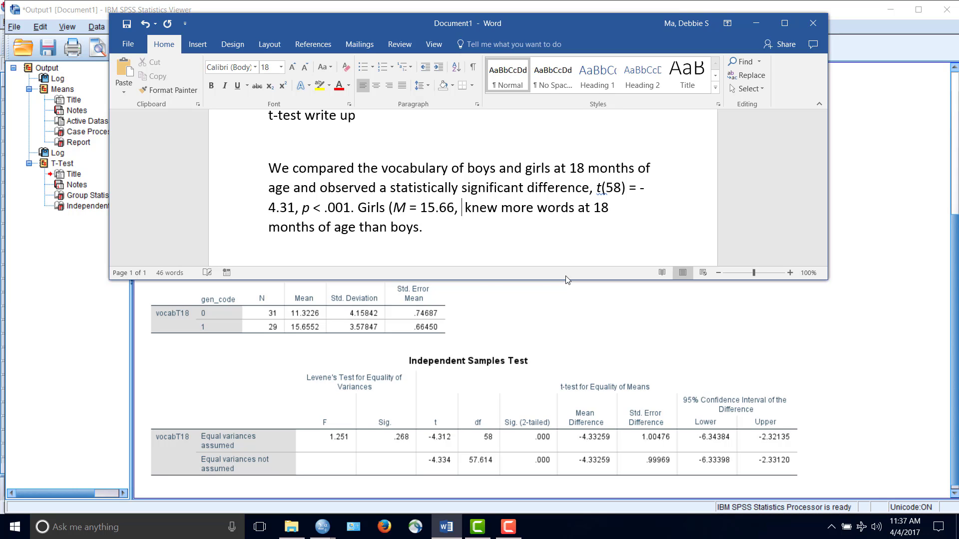
# Complete the girls' parenthesis with "SD = 3.58)", with only SD in italics
pyautogui.hotkey('ctrl', 'i')
pyautogui.write('SD')
pyautogui.hotkey('ctrl', 'i')
pyautogui.write('=')
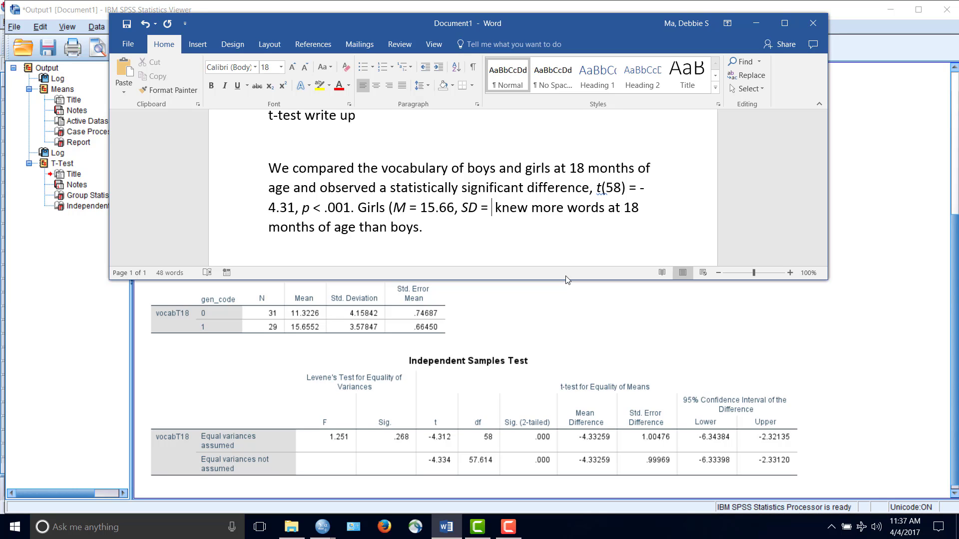
pyautogui.write('3.')
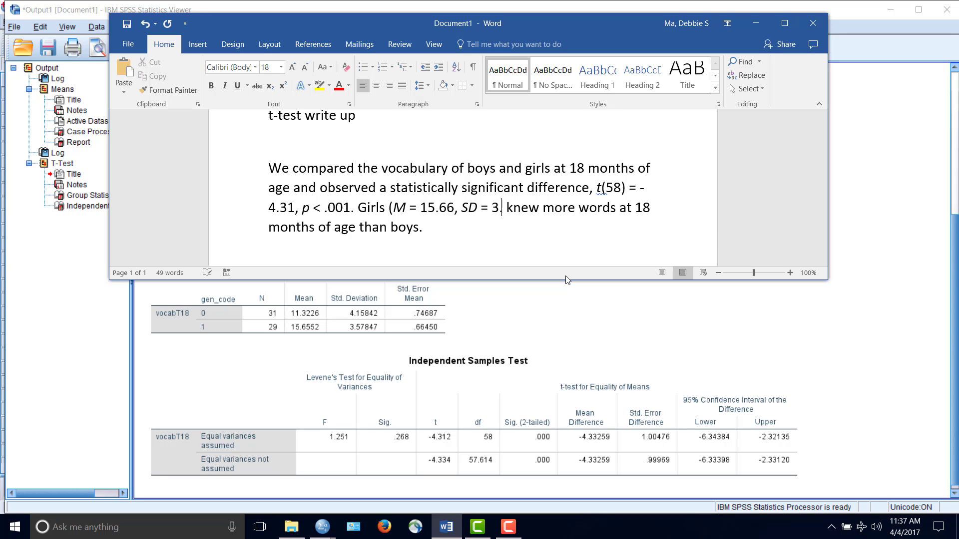
pyautogui.write('58')
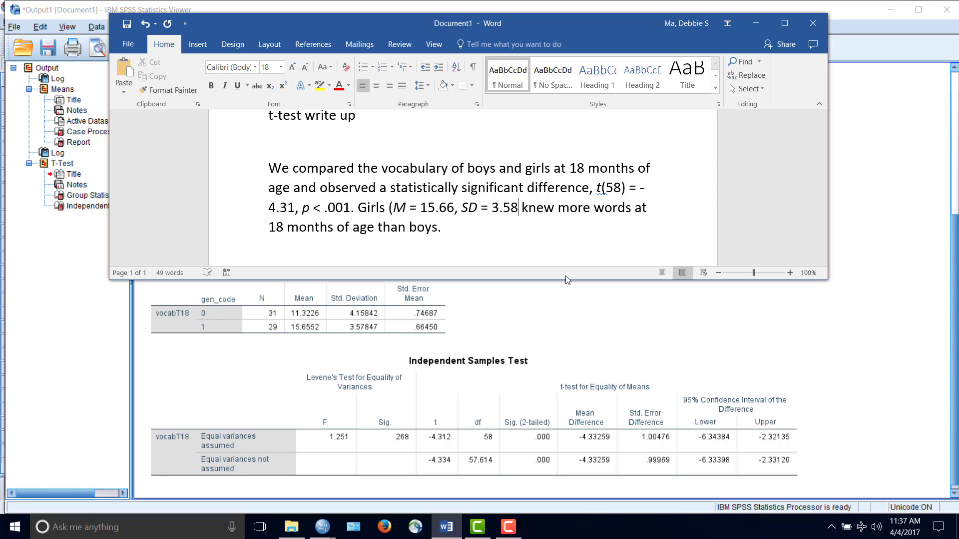
pyautogui.write(')')
# Insert "(M = 11.32," after "boys" before the final period, with only the letter M in italics
pyautogui.press('Down')
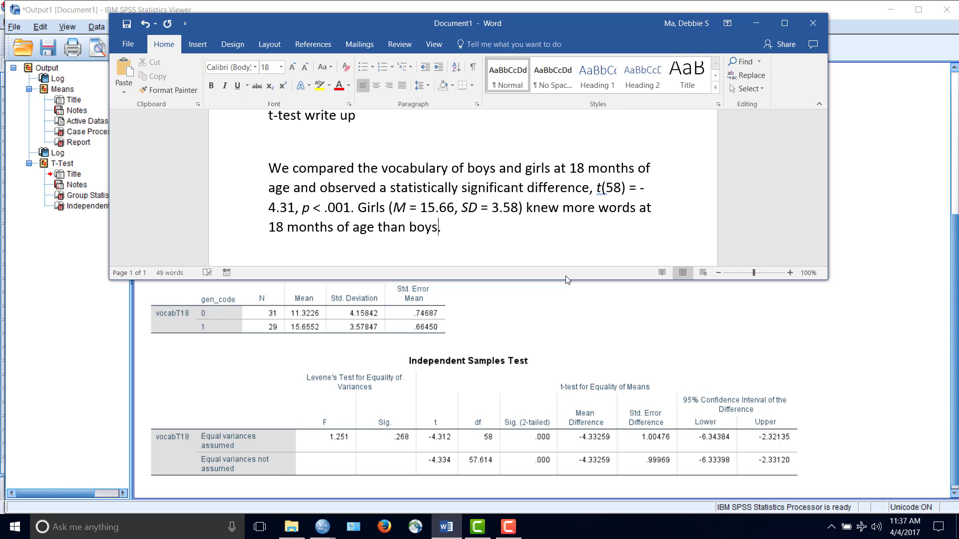
pyautogui.press('Left')
pyautogui.press('Right')
pyautogui.write('(')
pyautogui.hotkey('ctrl', 'i')
pyautogui.write('M')
pyautogui.hotkey('ctrl', 'i')
pyautogui.write('= 11.32,')
# Complete the boys' parenthesis with "SD = 4.16)", with only SD in italics
pyautogui.hotkey('ctrl', 'i')
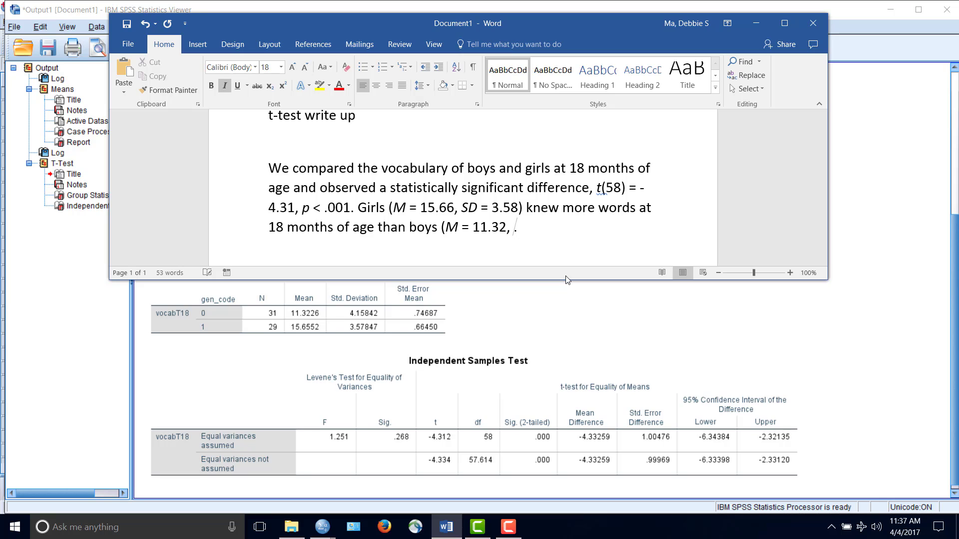
pyautogui.write('SD')
pyautogui.hotkey('ctrl', 'i')
pyautogui.write('= 4.16).')
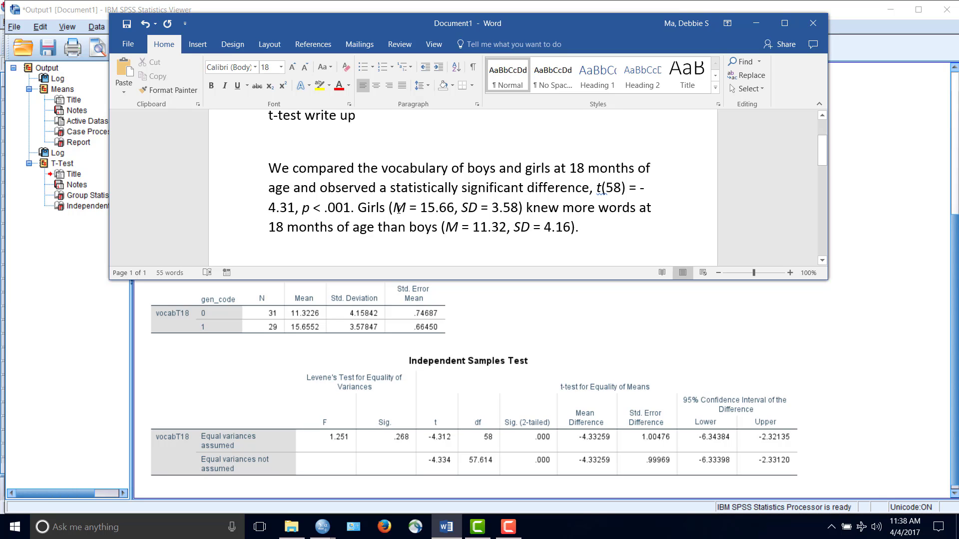
pyautogui.click(590, 228)
pyautogui.scroll(-1, 602, 224)
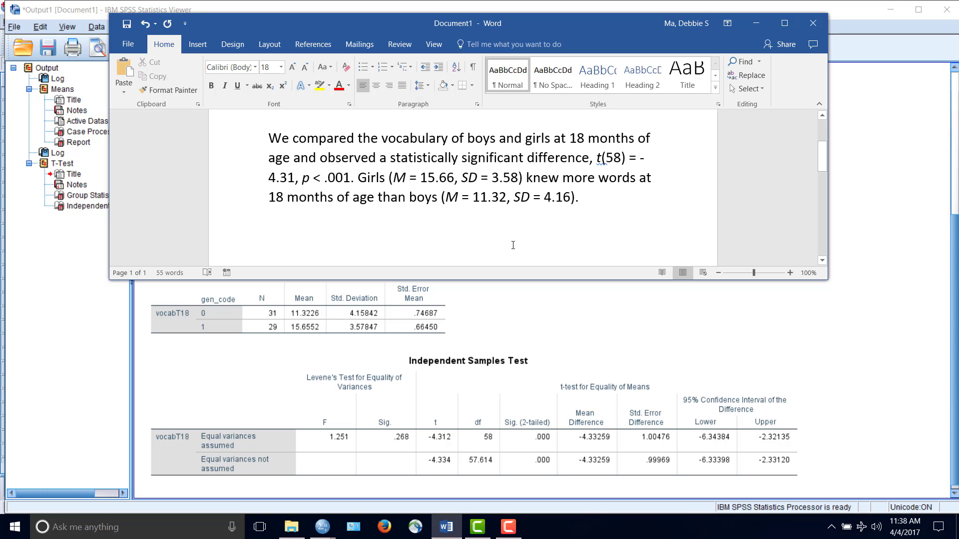
pyautogui.scroll(1, 514, 244)
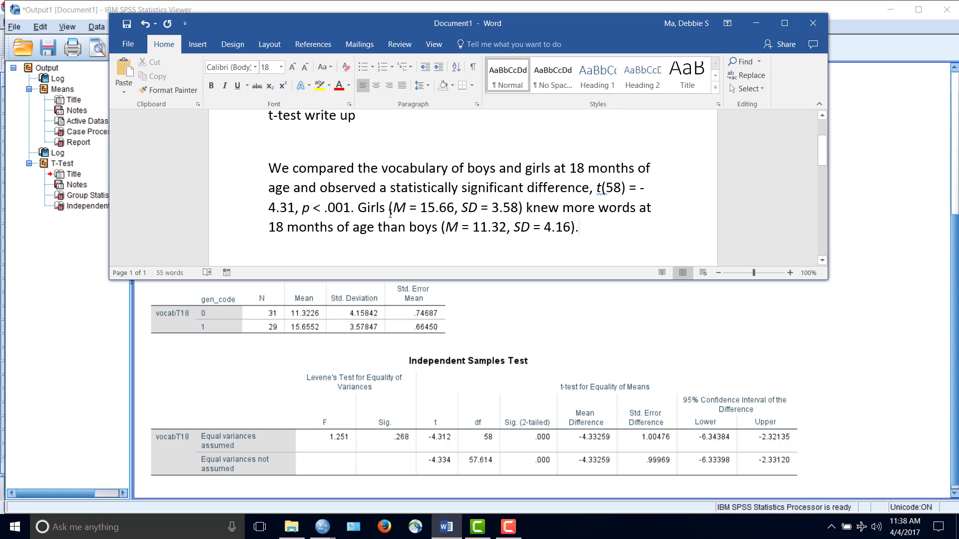
pyautogui.scroll(-1, 390, 214)
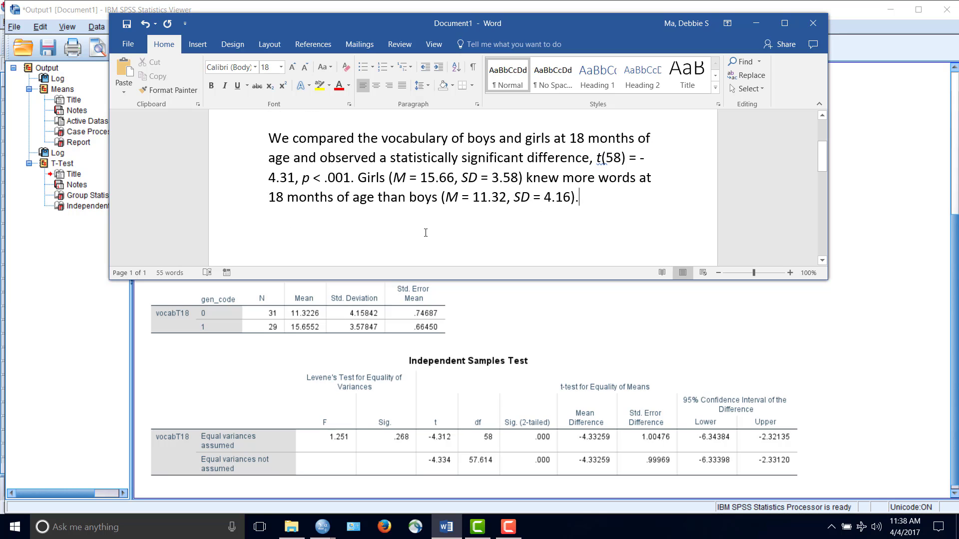
pyautogui.scroll(1, 426, 233)
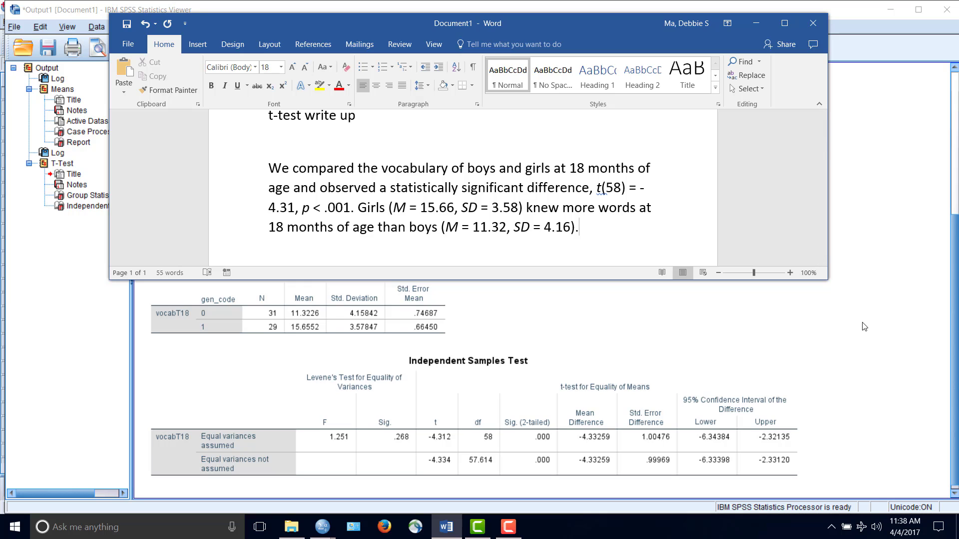
# Switch to the SPSS Data Editor showing the kids_vocab_fake_data.sav dataset
pyautogui.click(922, 316)
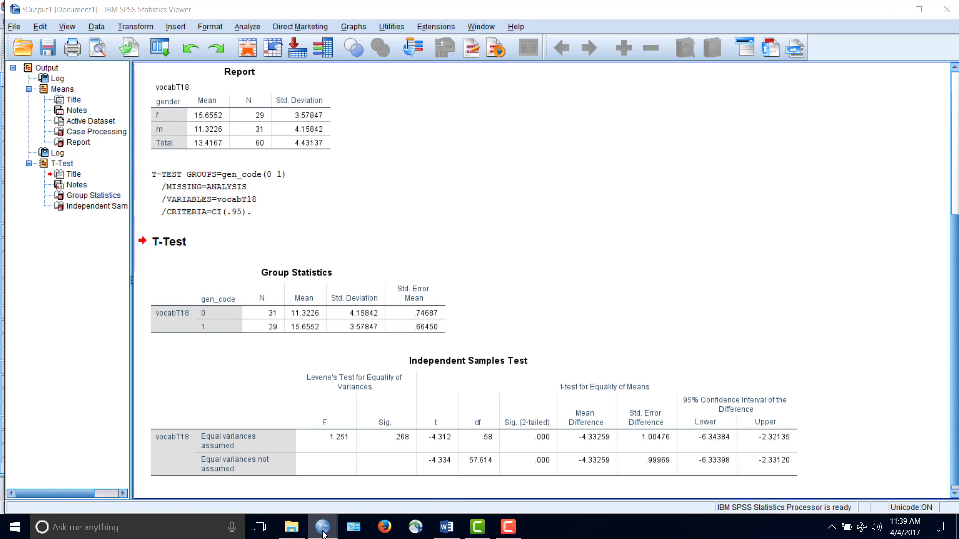
pyautogui.moveTo(336, 533)
pyautogui.click(358, 487)
pyautogui.click(767, 222)
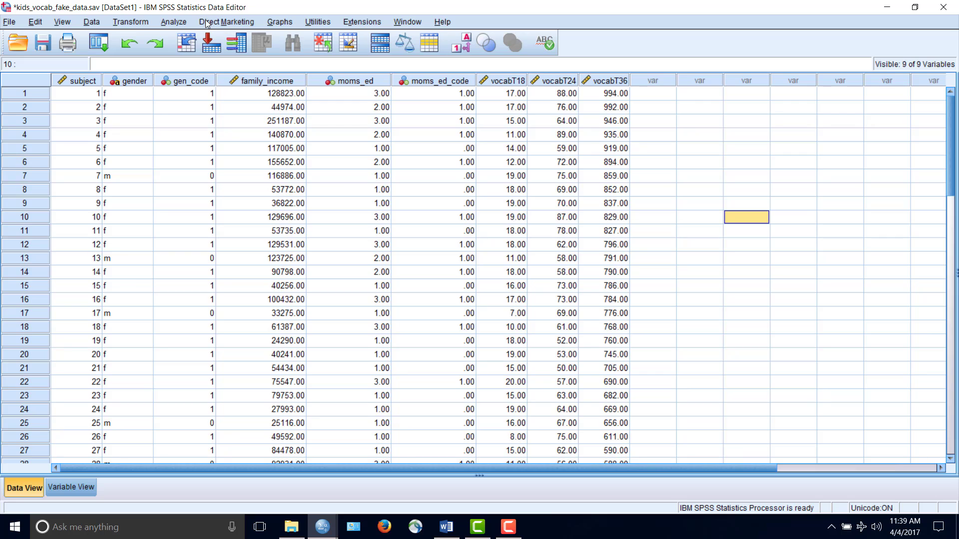
# Set up a Paired-Samples T Test with vocabT18 as Variable1 and vocabT24 as Variable2 of the first pair
pyautogui.click(177, 22)
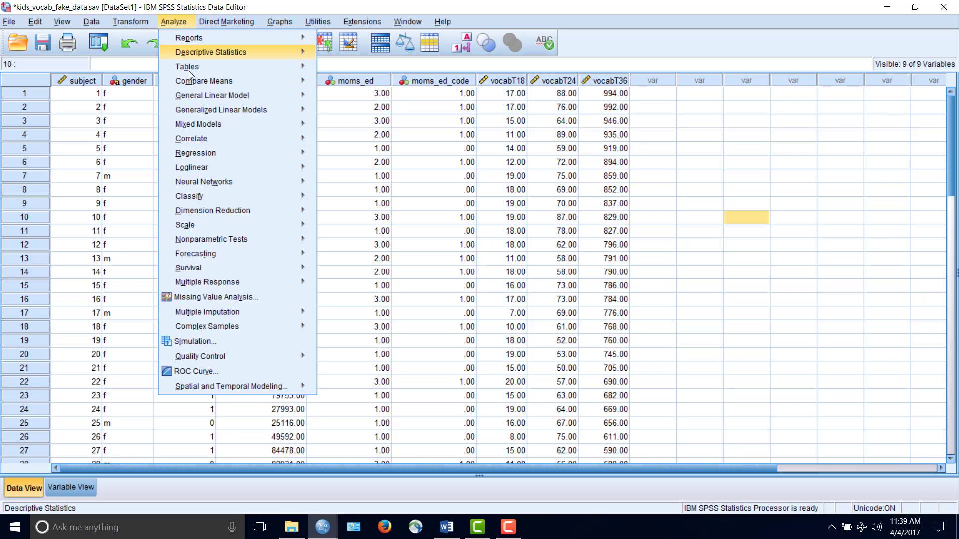
pyautogui.moveTo(188, 81)
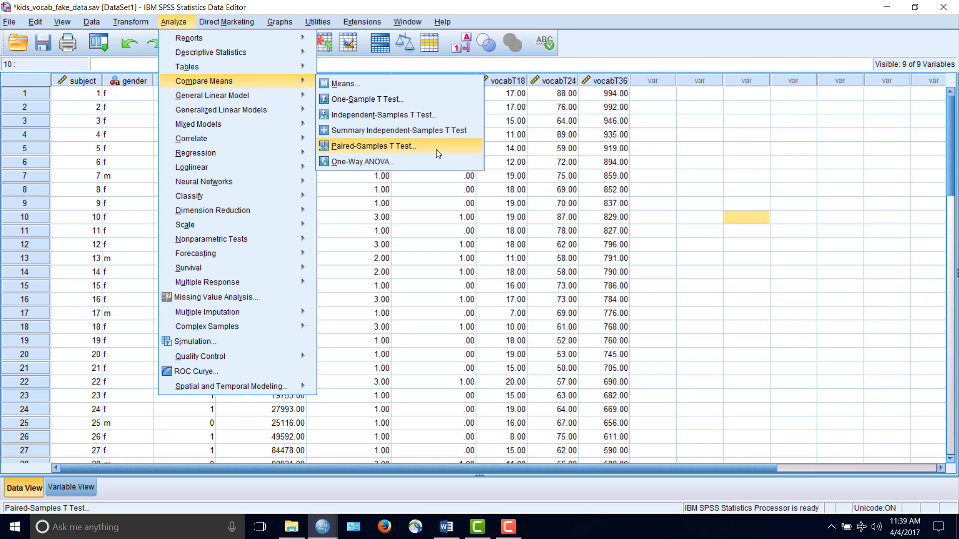
pyautogui.click(436, 149)
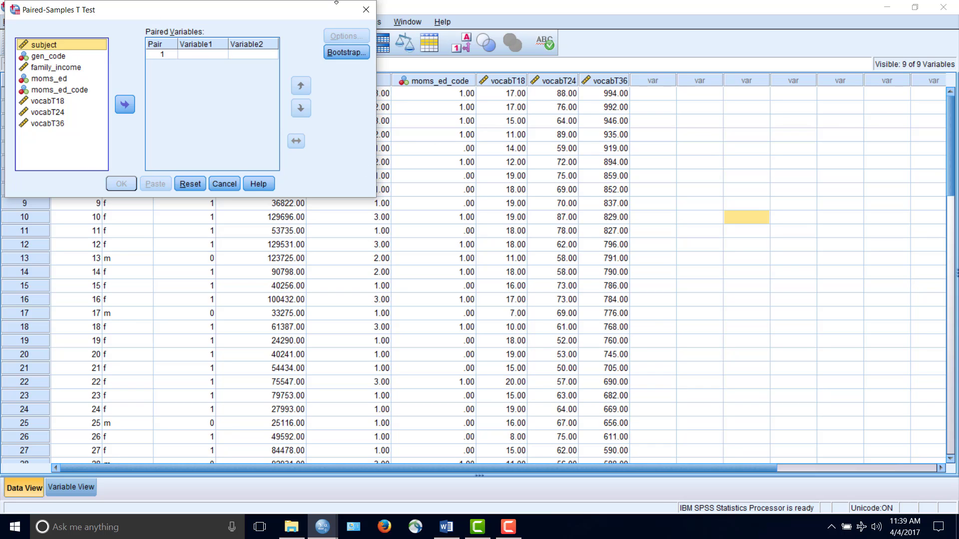
pyautogui.moveTo(125, 15); pyautogui.dragTo(302, 112)
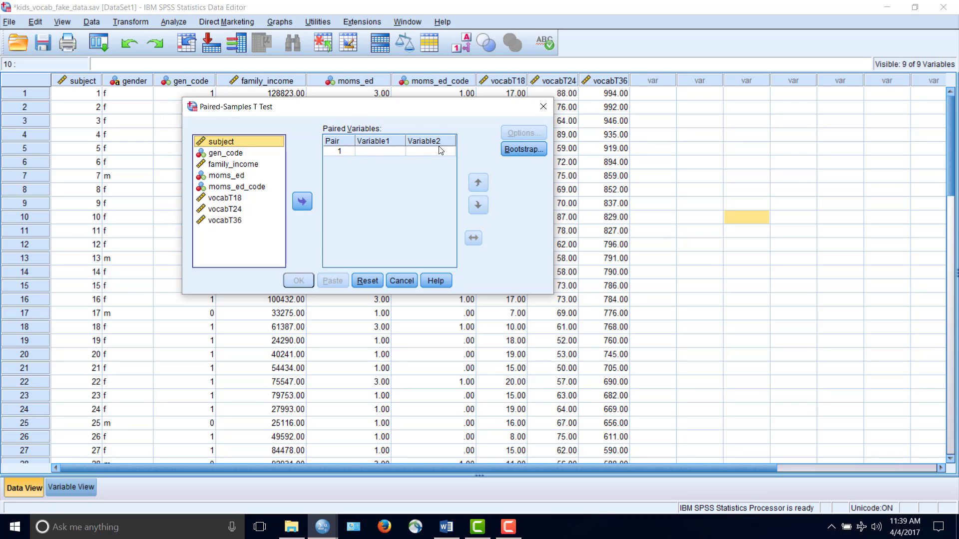
pyautogui.click(251, 198)
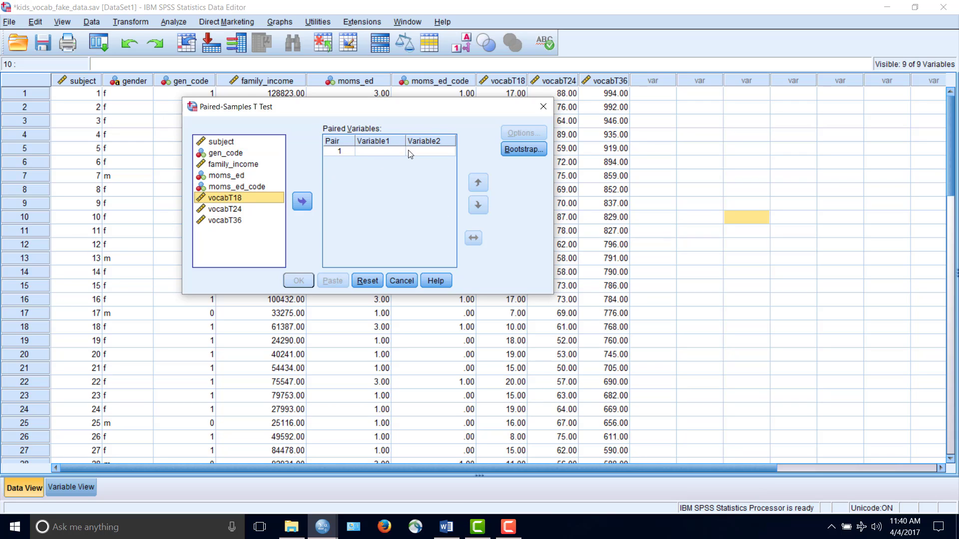
pyautogui.doubleClick(274, 198)
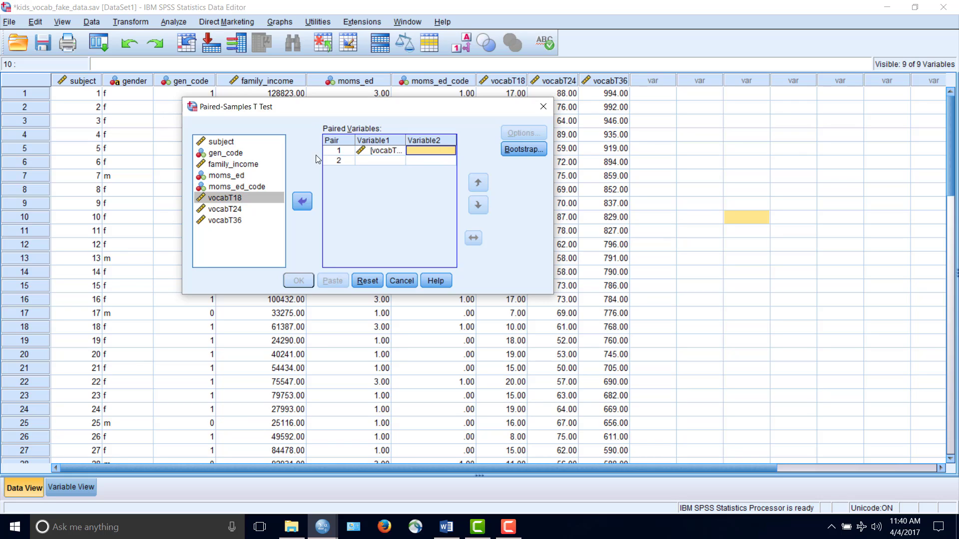
pyautogui.click(233, 202)
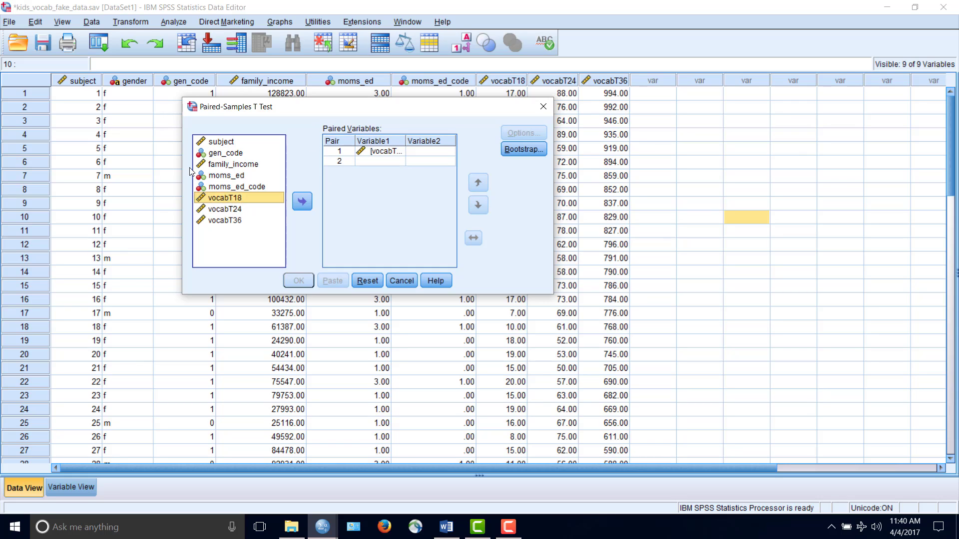
pyautogui.click(224, 209)
pyautogui.click(302, 201)
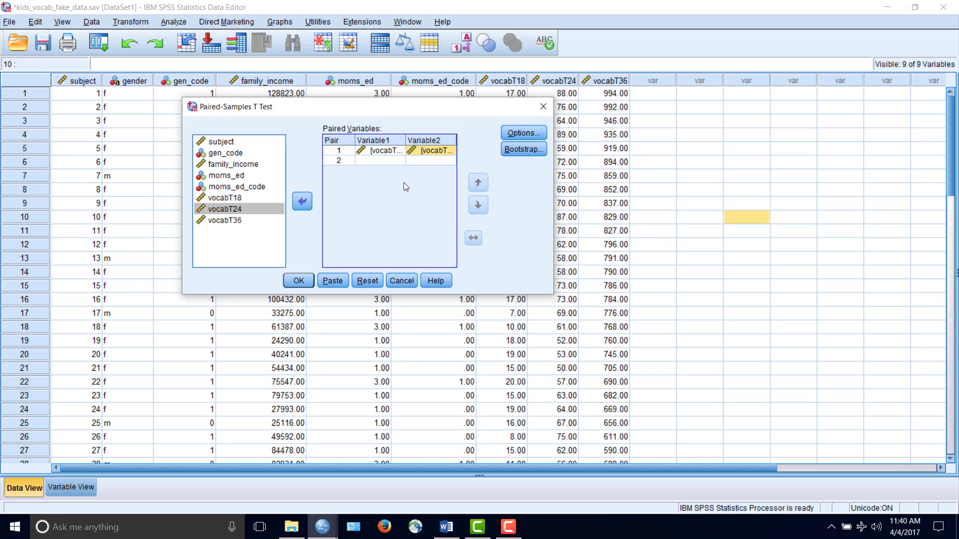
# Keep the 95% confidence interval and analysis-by-analysis case exclusion, and run the paired-samples t test
pyautogui.click(523, 133)
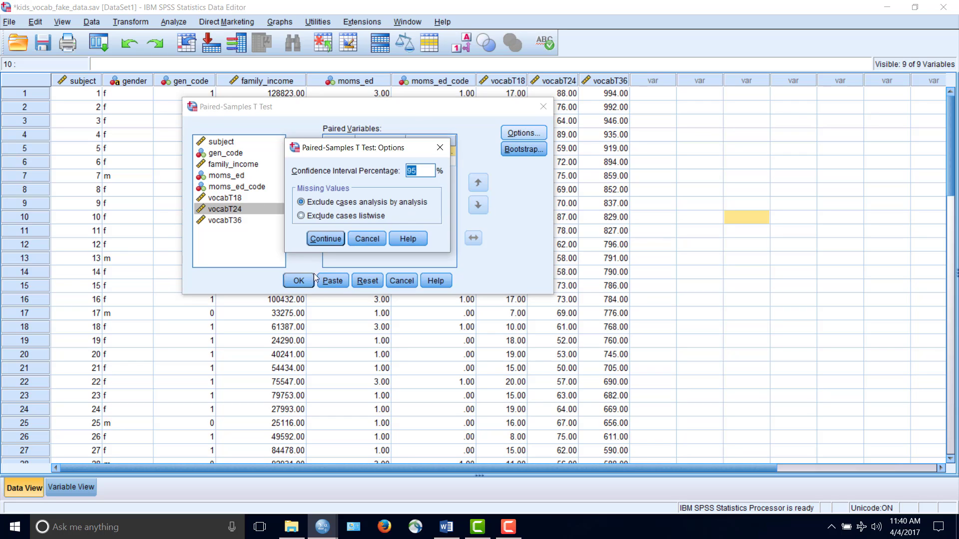
pyautogui.click(325, 239)
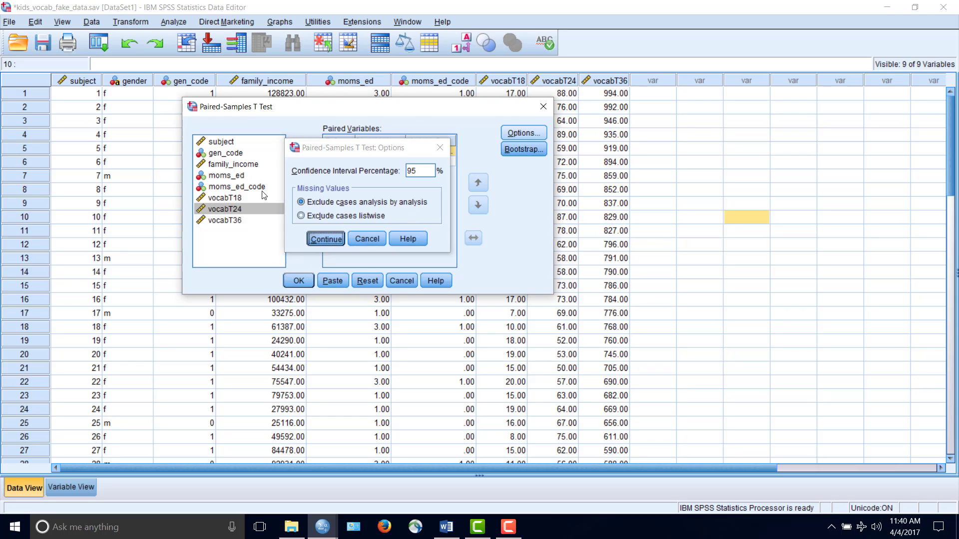
pyautogui.click(298, 281)
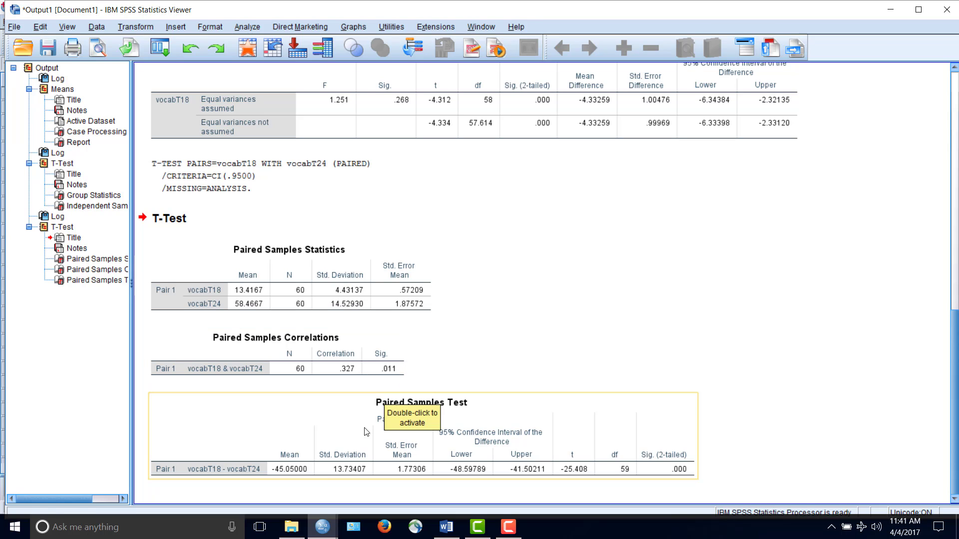
# Begin computing a new variable, entering 24_18 as the target variable name
pyautogui.click(417, 415)
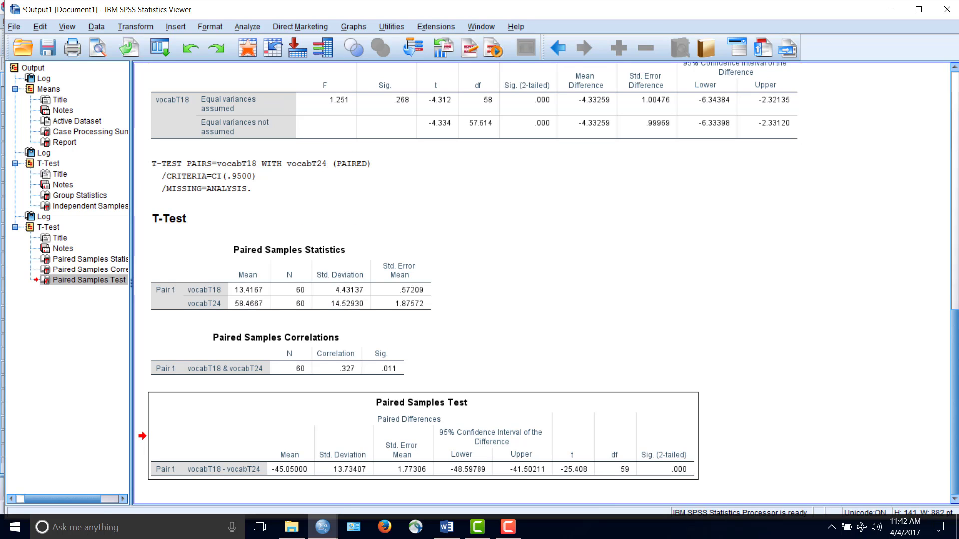
pyautogui.click(220, 27)
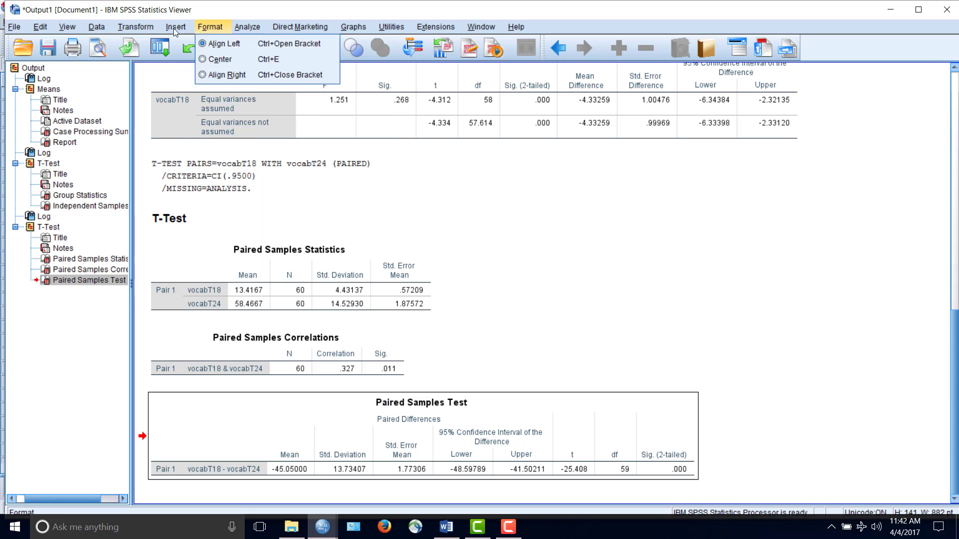
pyautogui.moveTo(136, 26)
pyautogui.click(163, 44)
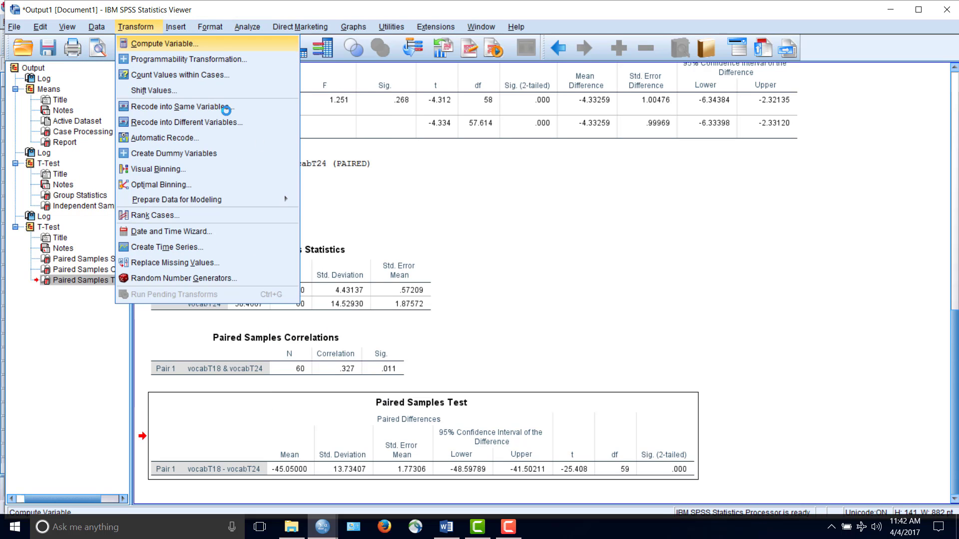
pyautogui.write('d')
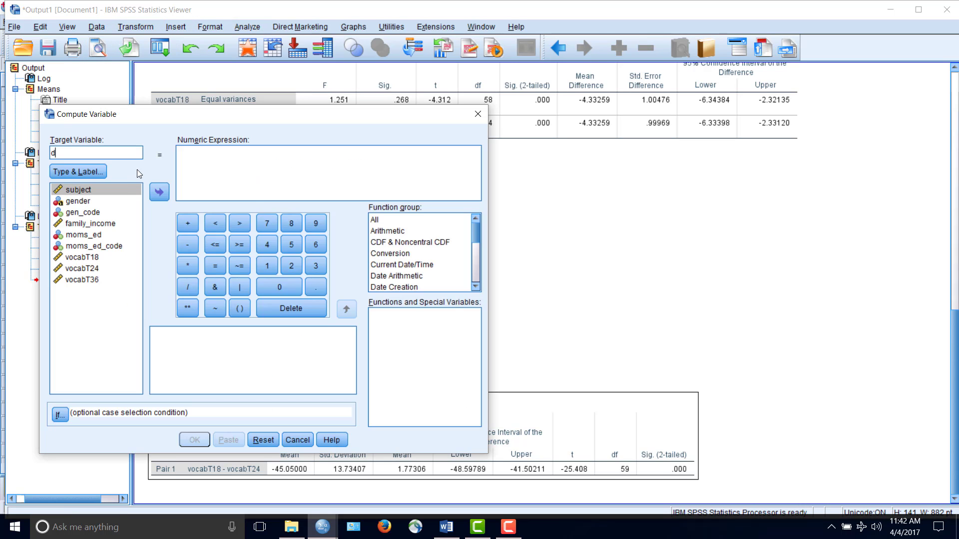
pyautogui.press('BackSpace')
pyautogui.write('24_18')
# Build the numeric expression vocabT24-vocabT18 for the new variable
pyautogui.click(82, 268)
pyautogui.click(159, 191)
pyautogui.write('-')
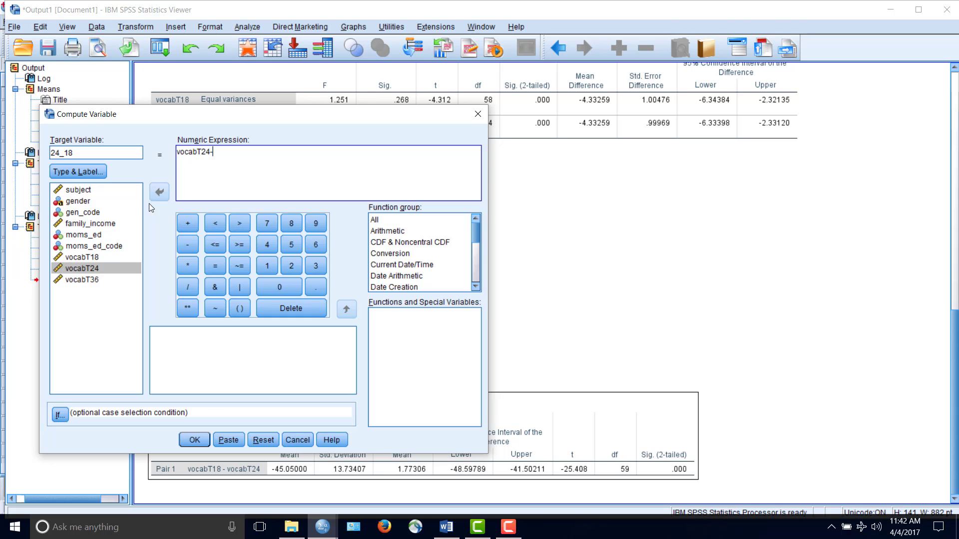
pyautogui.click(117, 257)
pyautogui.click(159, 191)
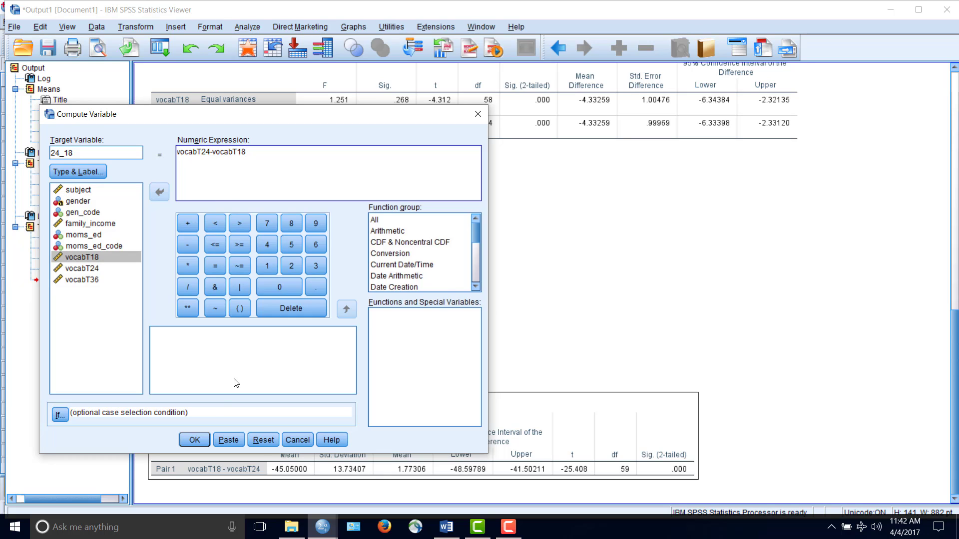
# Change the target variable name to diff_24_18 and run the computation
pyautogui.click(202, 441)
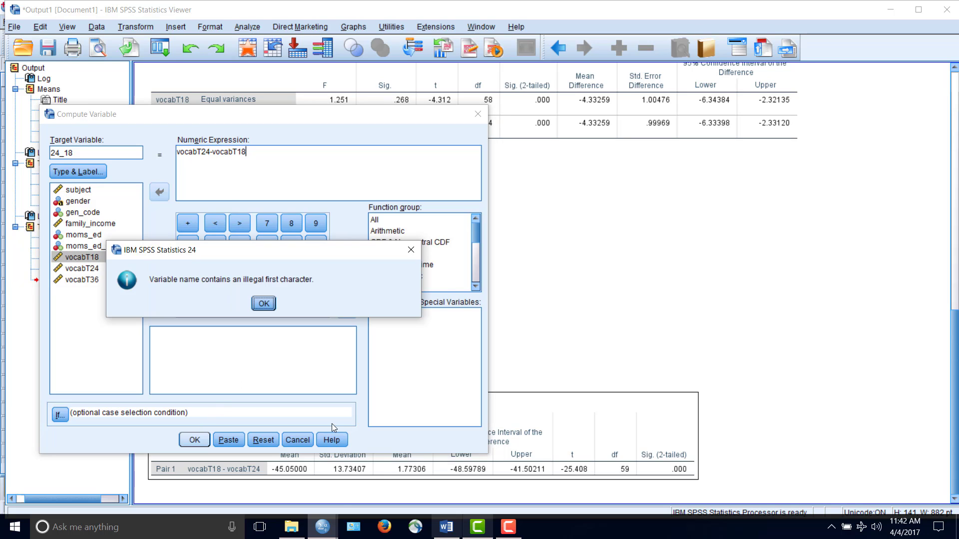
pyautogui.click(263, 304)
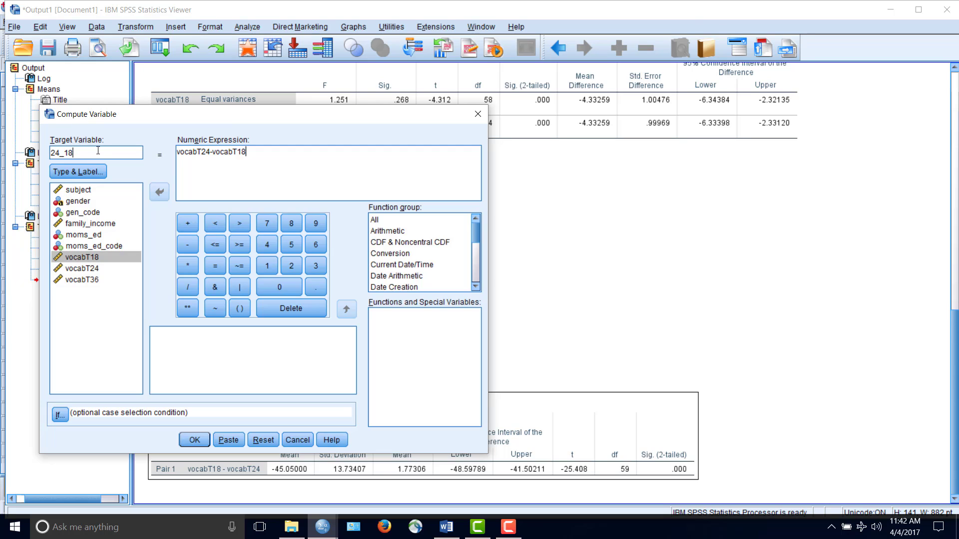
pyautogui.press('Left')
pyautogui.press('Left')
pyautogui.write('diff_')
pyautogui.click(195, 440)
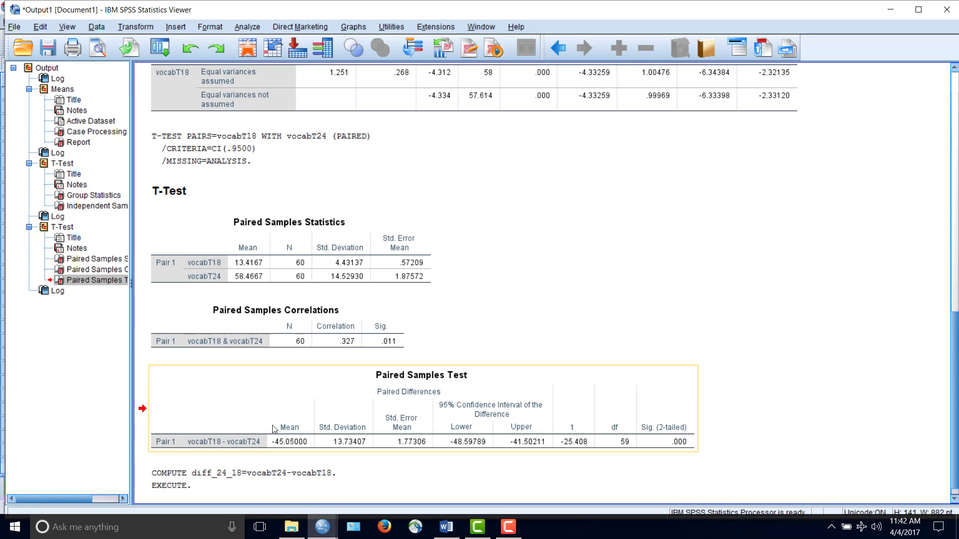
# Switch to the SPSS Data Editor and check the diff_24_18 column against the first subject's vocabT24 and vocabT18 scores
pyautogui.moveTo(322, 533)
pyautogui.click(391, 455)
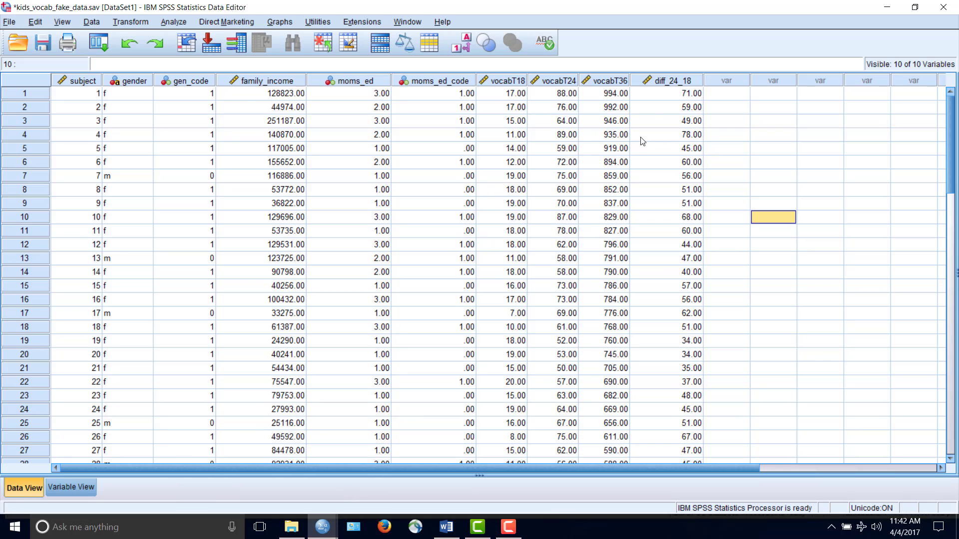
pyautogui.click(659, 82)
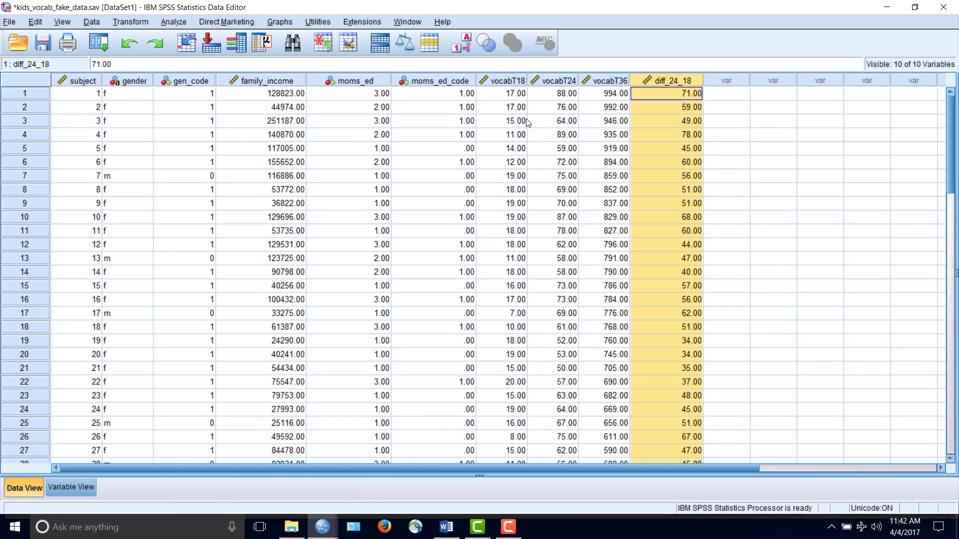
pyautogui.click(554, 95)
pyautogui.click(497, 94)
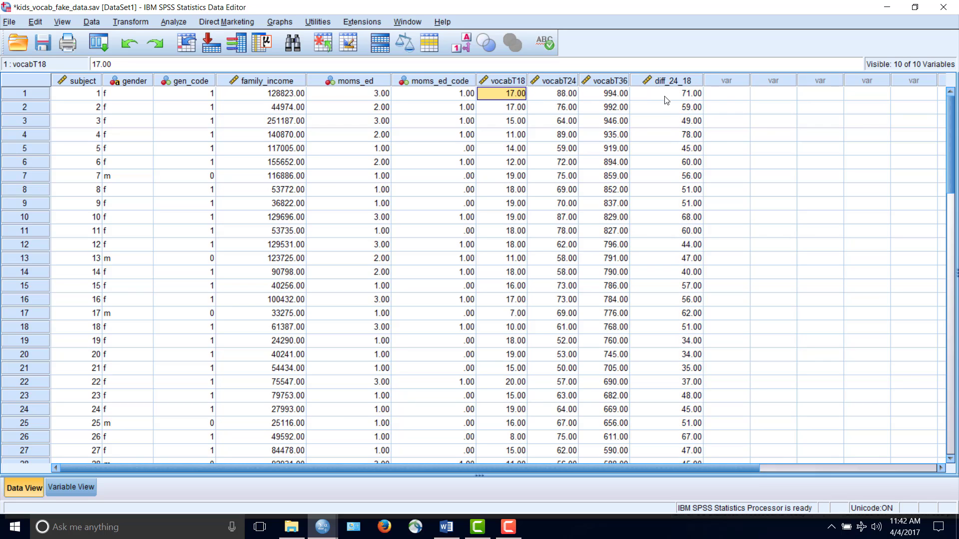
# Run a One-Sample T Test on diff_24_18 with a test value of 0
pyautogui.click(203, 21)
pyautogui.moveTo(173, 22)
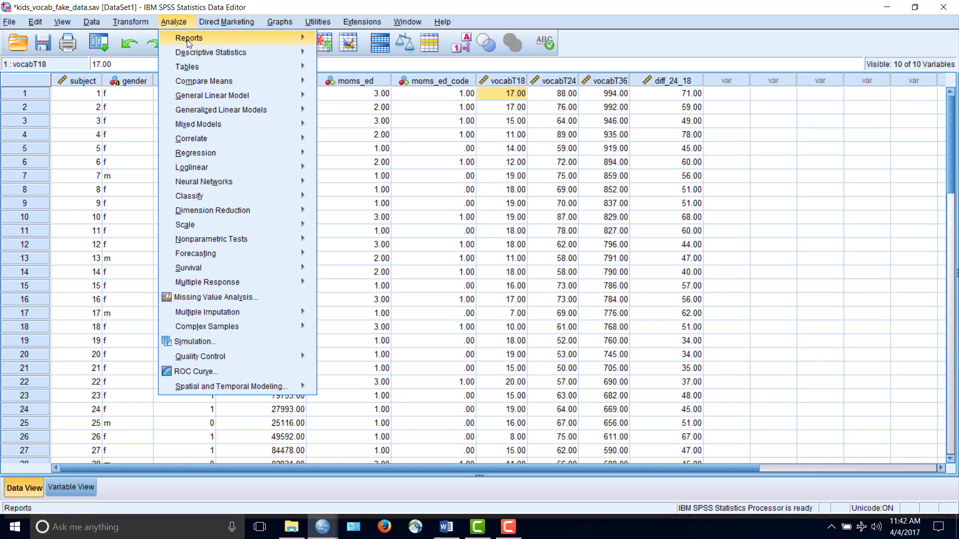
pyautogui.moveTo(267, 81)
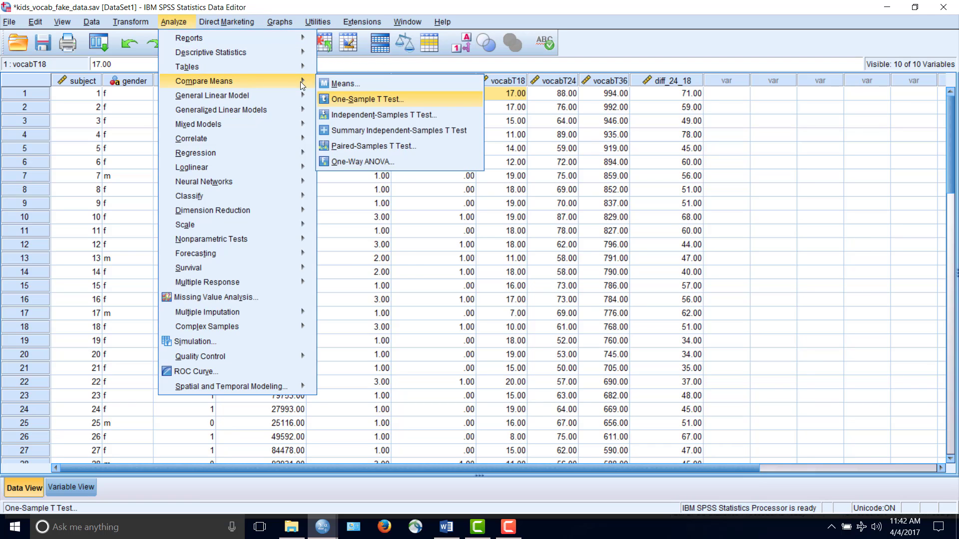
pyautogui.click(355, 99)
pyautogui.scroll(-1, 433, 232)
pyautogui.click(379, 305)
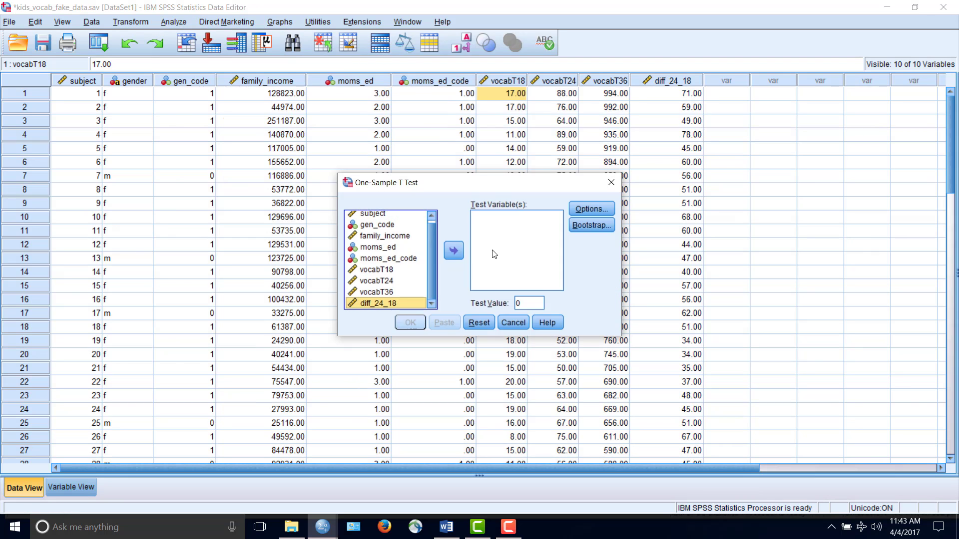
pyautogui.click(453, 250)
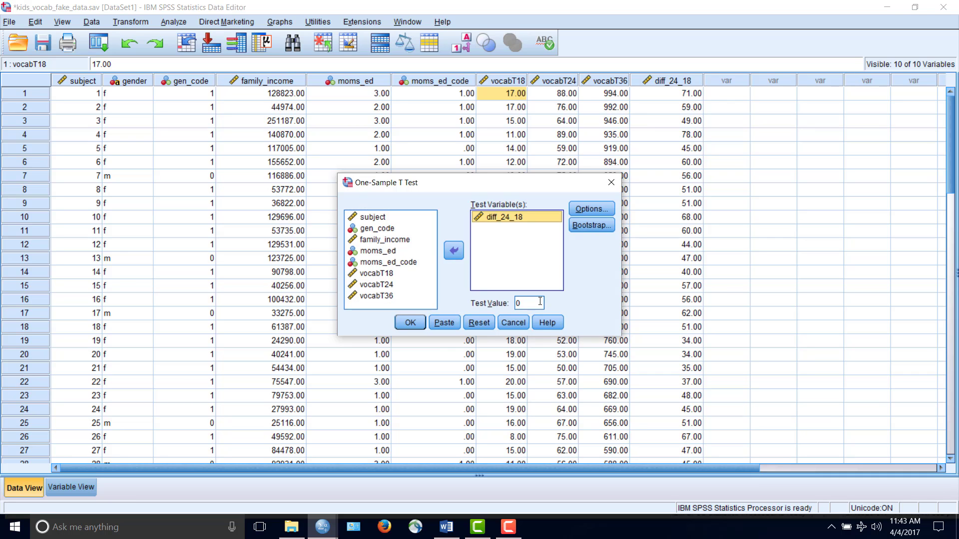
pyautogui.click(410, 322)
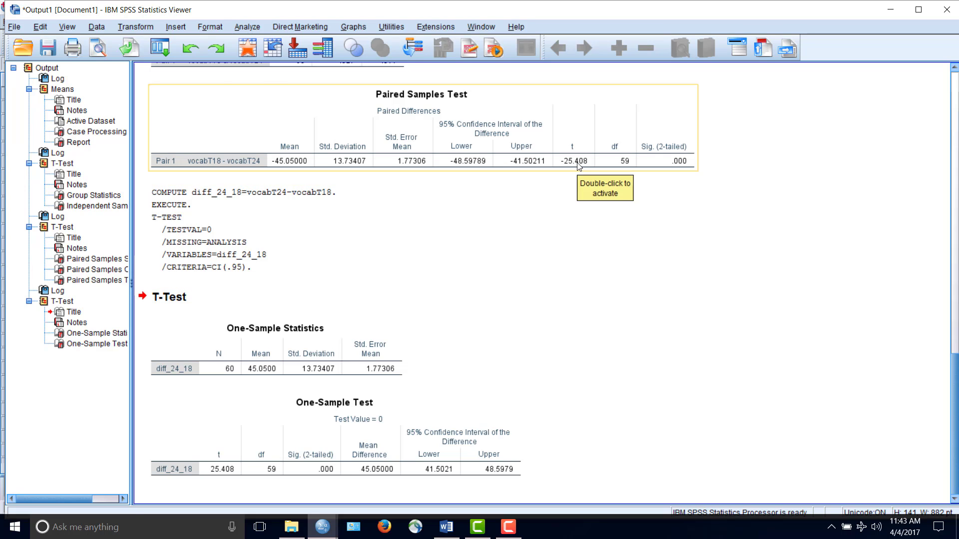
# Reset the Paired-Samples T Test and run it with vocabT24 as Variable1 and vocabT18 as Variable2
pyautogui.scroll(2, 578, 166)
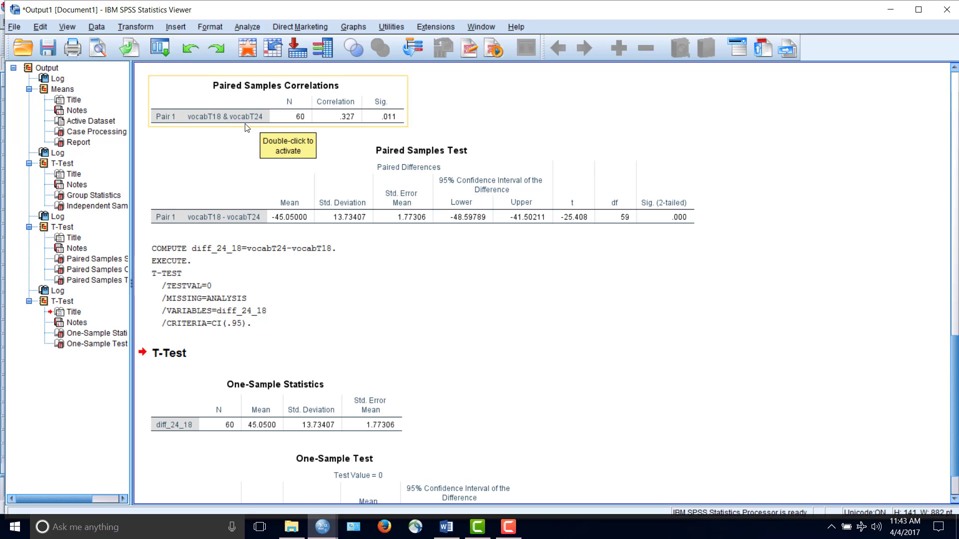
pyautogui.click(247, 26)
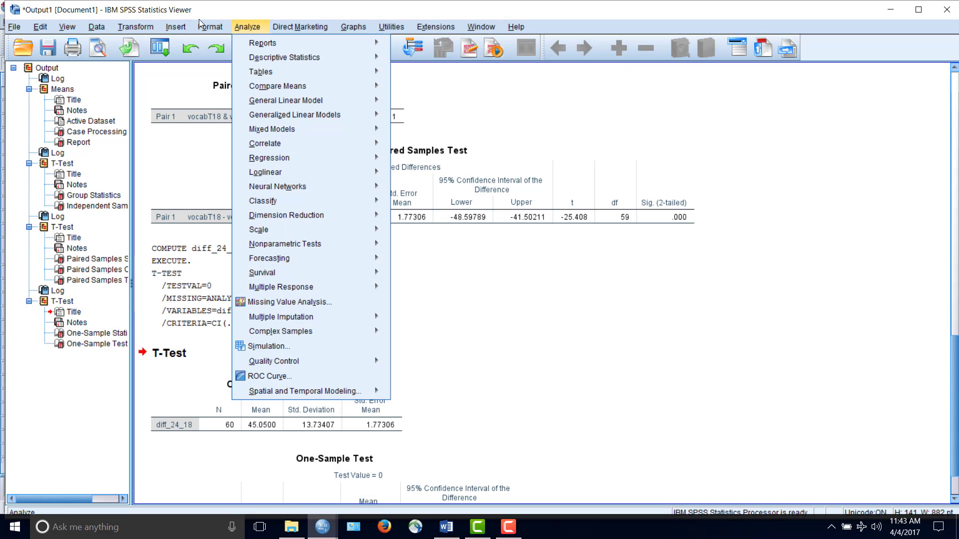
pyautogui.moveTo(333, 89)
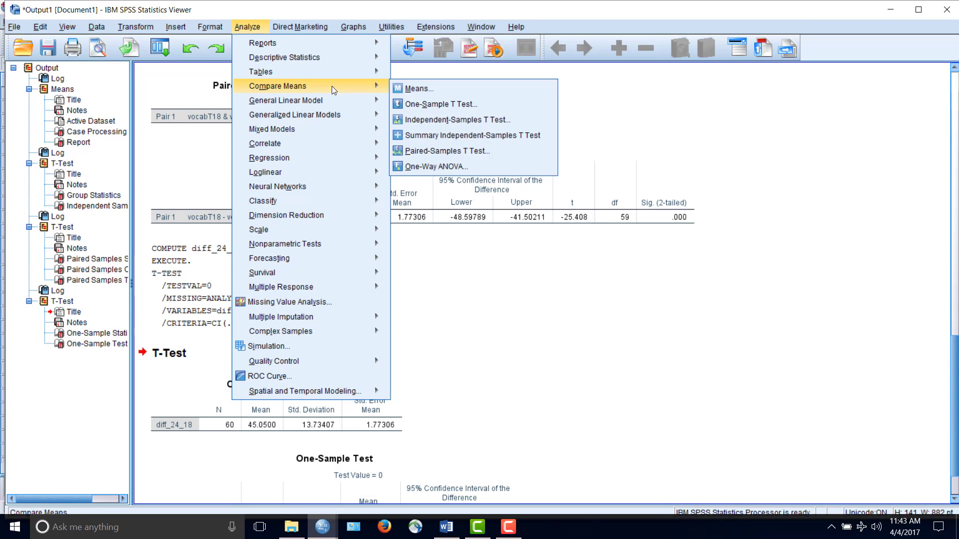
pyautogui.click(448, 157)
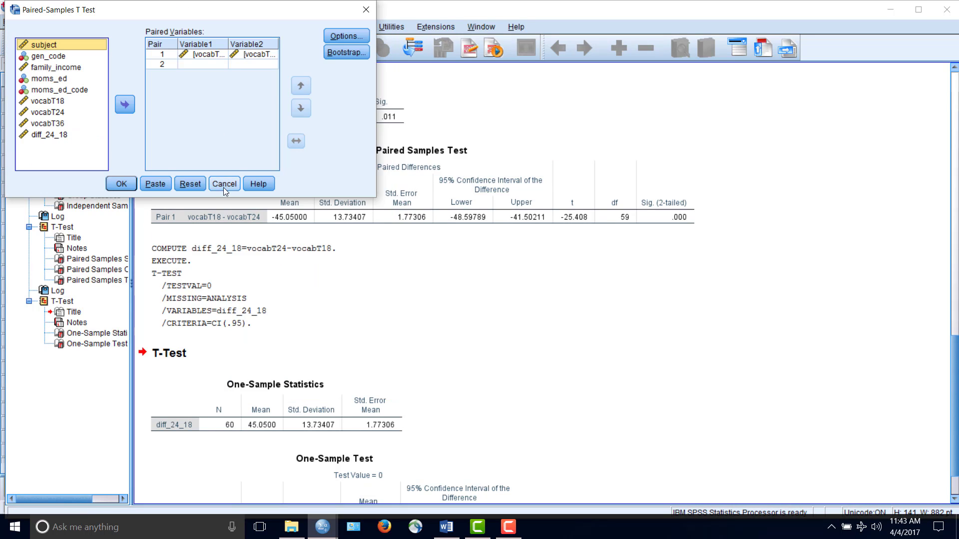
pyautogui.click(190, 183)
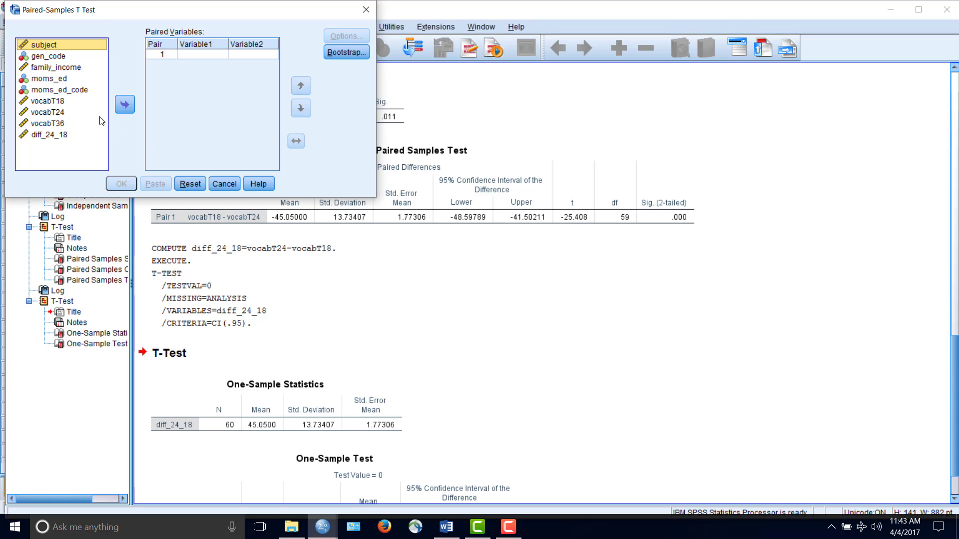
pyautogui.click(67, 111)
pyautogui.click(119, 103)
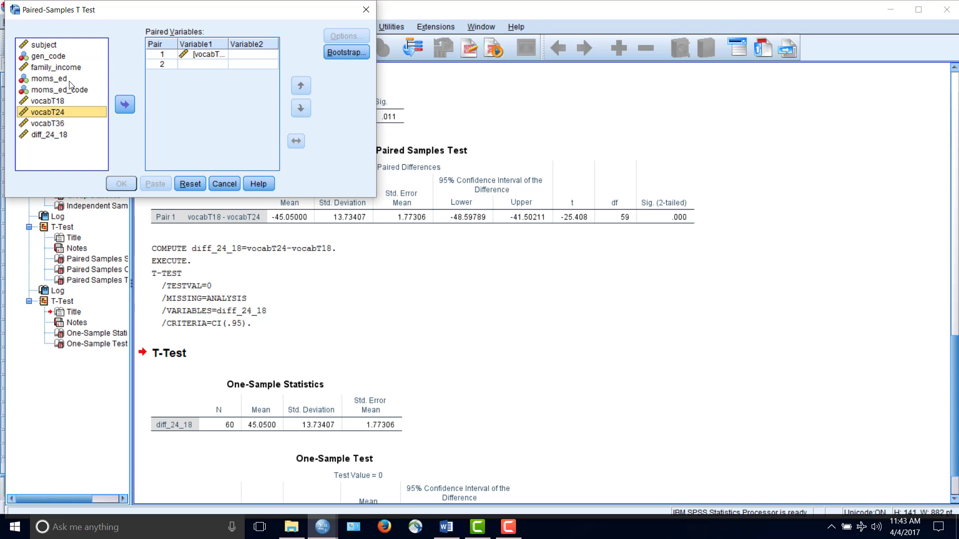
pyautogui.click(48, 100)
pyautogui.click(124, 103)
pyautogui.click(121, 184)
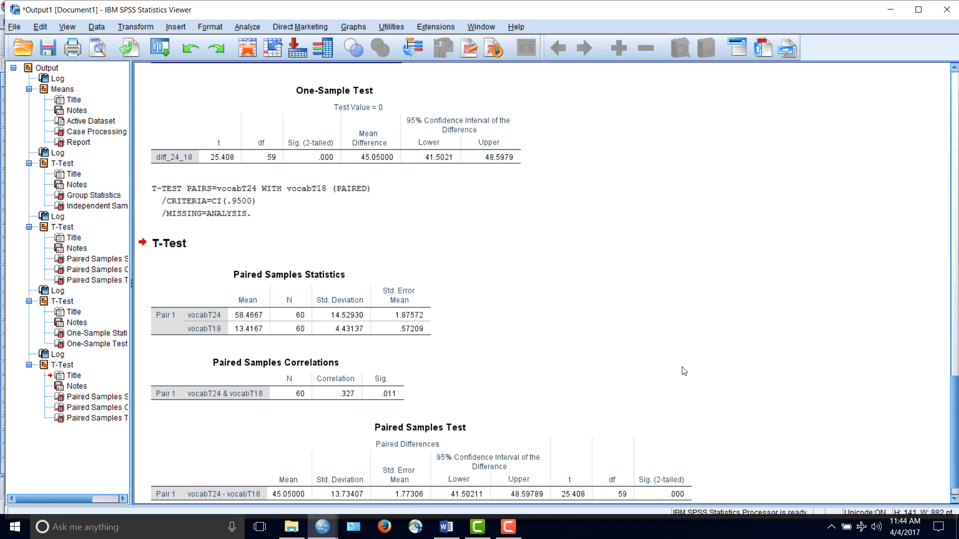
# Compare the t values and mean differences of both paired-samples tests with those of the one-sample test
pyautogui.scroll(-1, 684, 368)
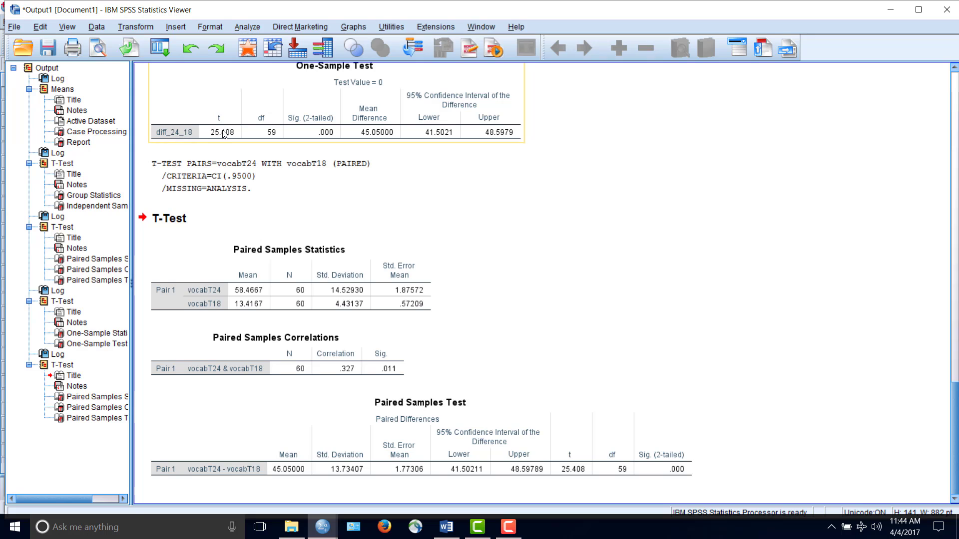
pyautogui.scroll(15, 567, 196)
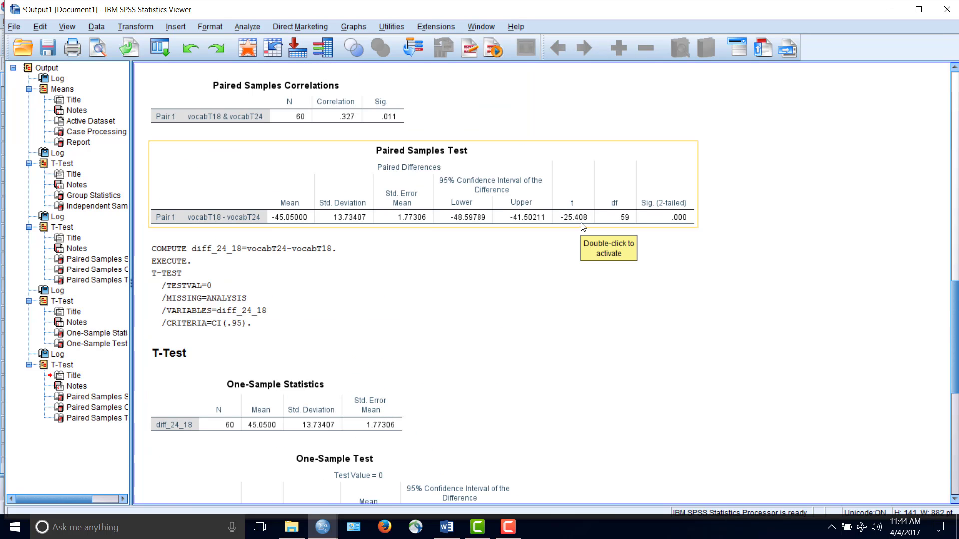
pyautogui.scroll(-4, 582, 226)
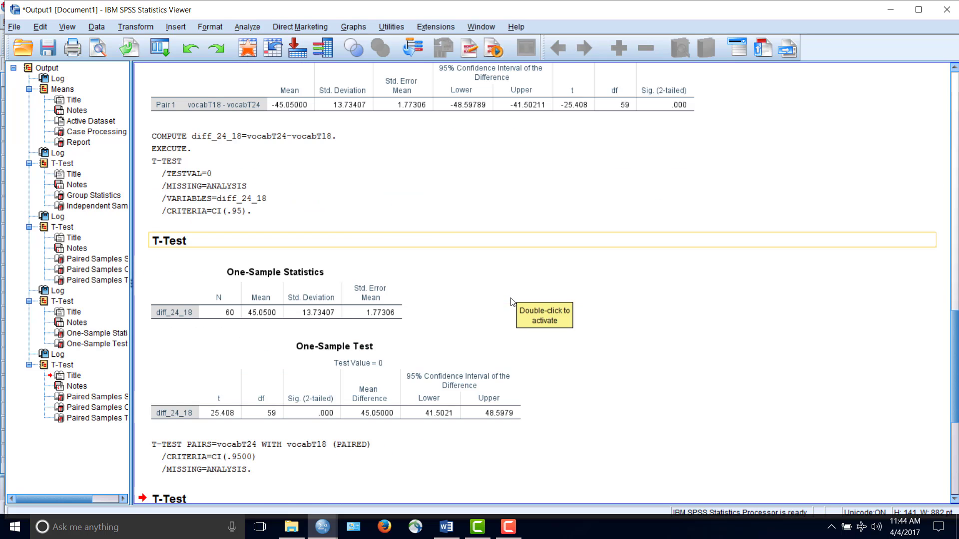
pyautogui.scroll(-10, 511, 301)
pyautogui.scroll(2, 512, 303)
pyautogui.scroll(-2, 510, 303)
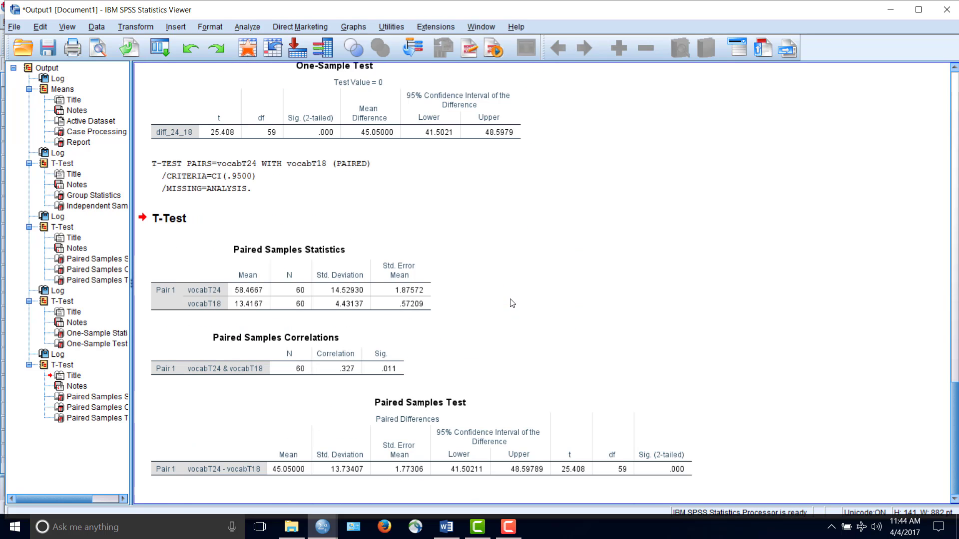
pyautogui.scroll(12, 499, 289)
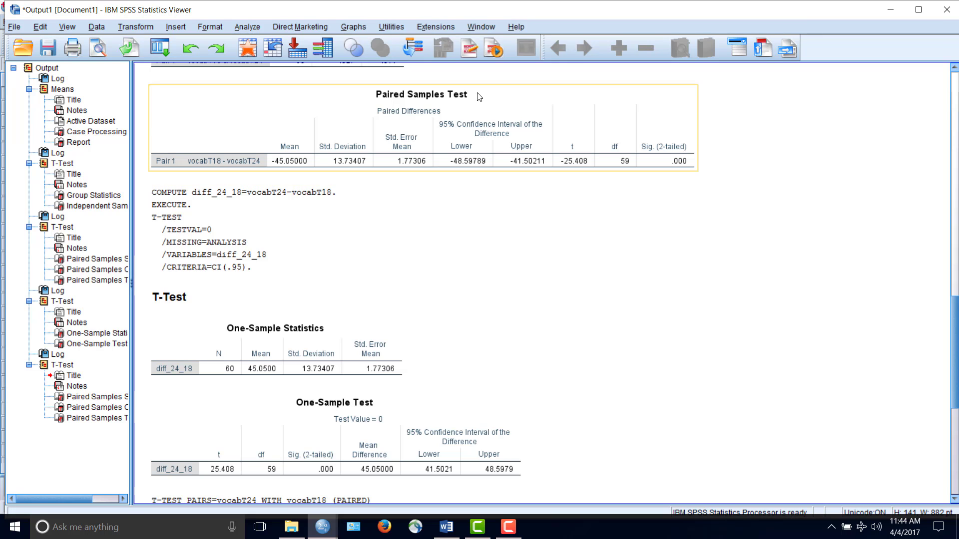
pyautogui.click(467, 122)
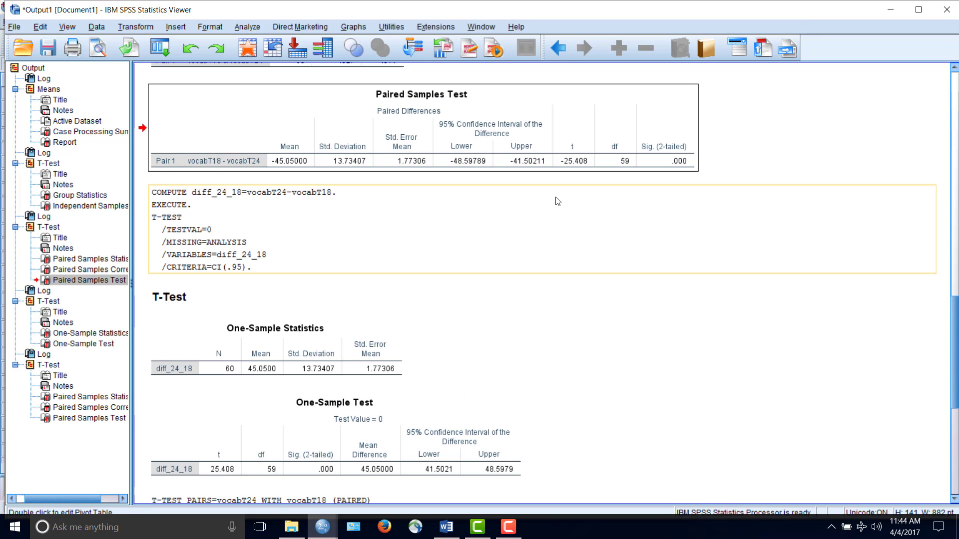
# Switch to Word and start a paragraph below the gender write-up with "We compared kids' vocabulary at 18 and 24 months of age and found"
pyautogui.click(446, 527)
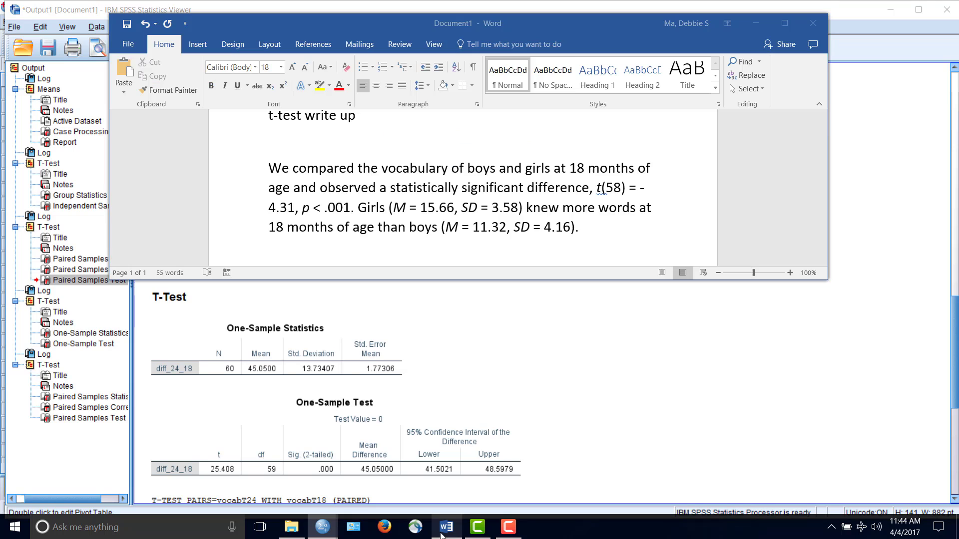
pyautogui.moveTo(508, 11); pyautogui.dragTo(513, 198)
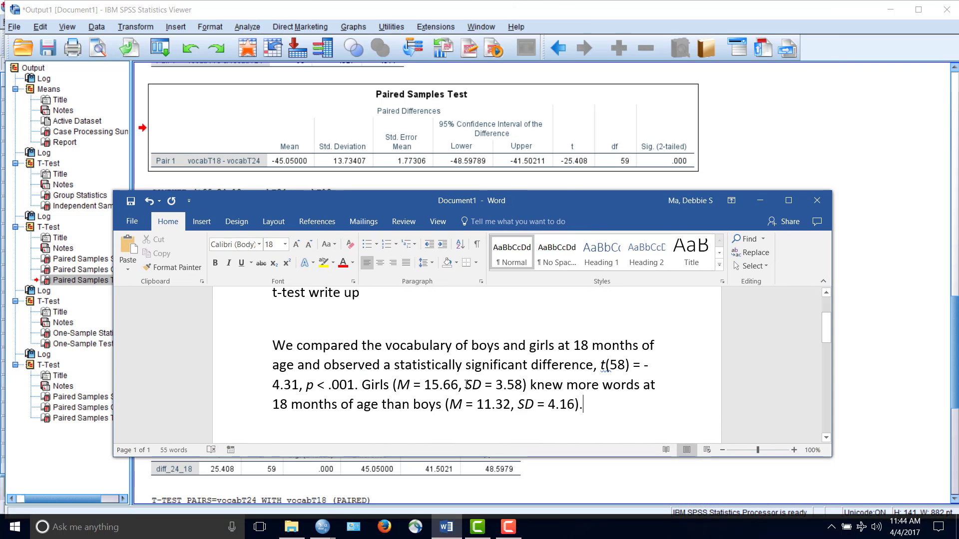
pyautogui.scroll(-1, 465, 384)
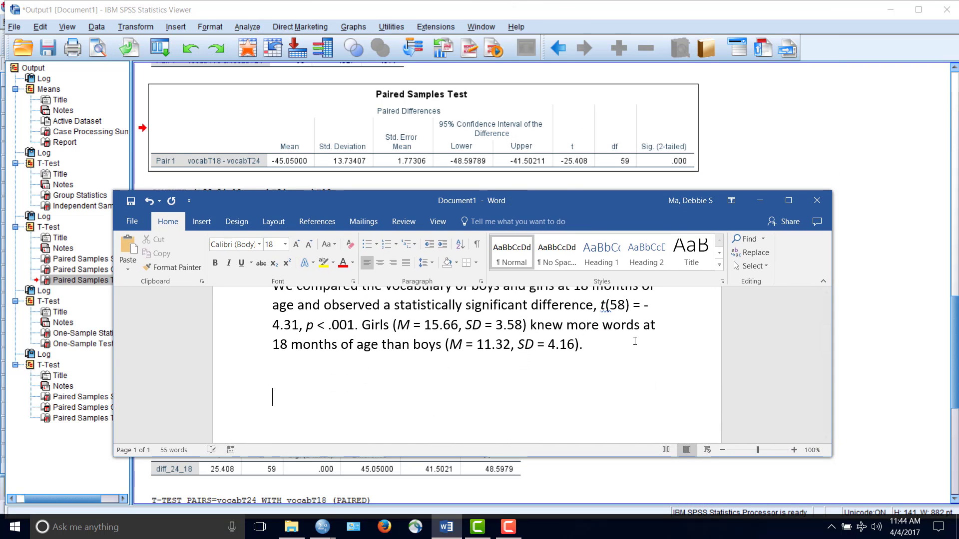
pyautogui.write('We c')
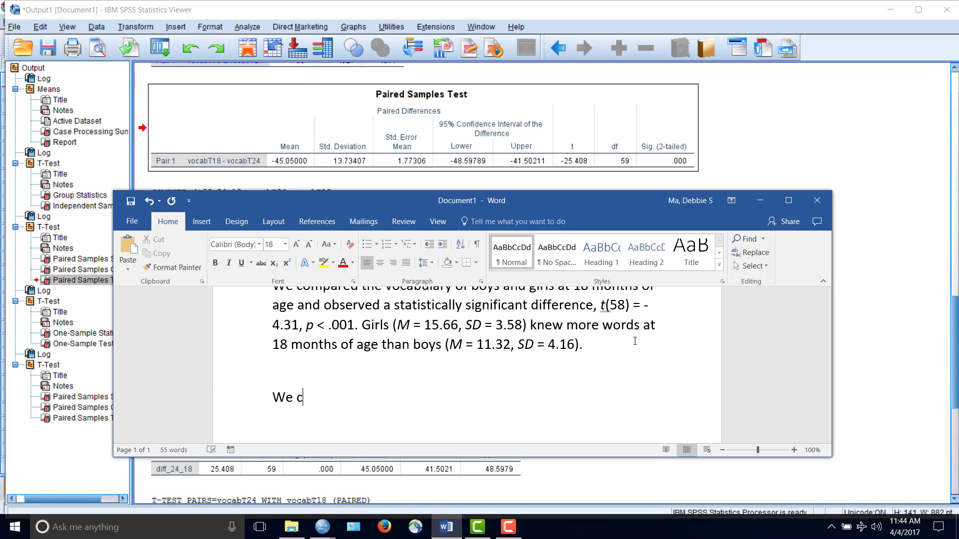
pyautogui.write('ompared kid')
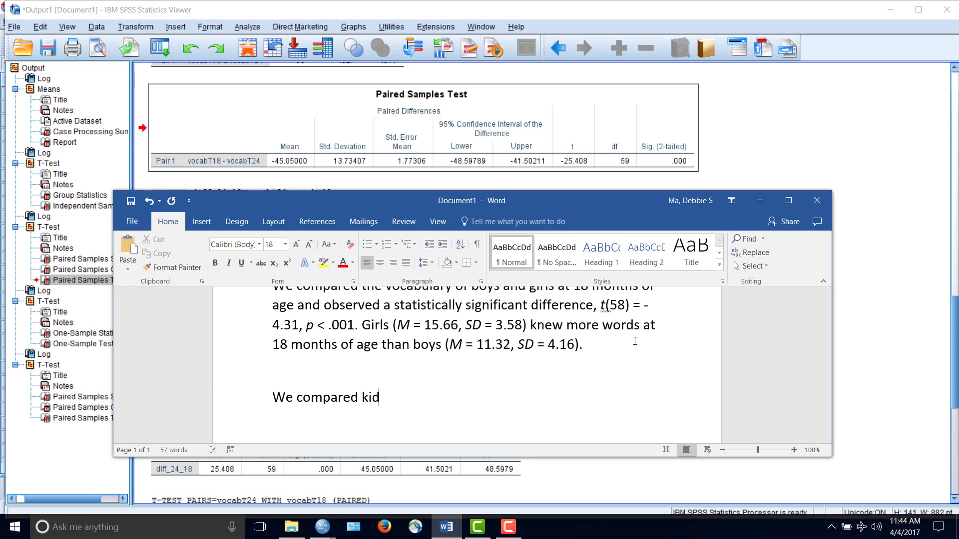
pyautogui.write("s' vocabulary at ")
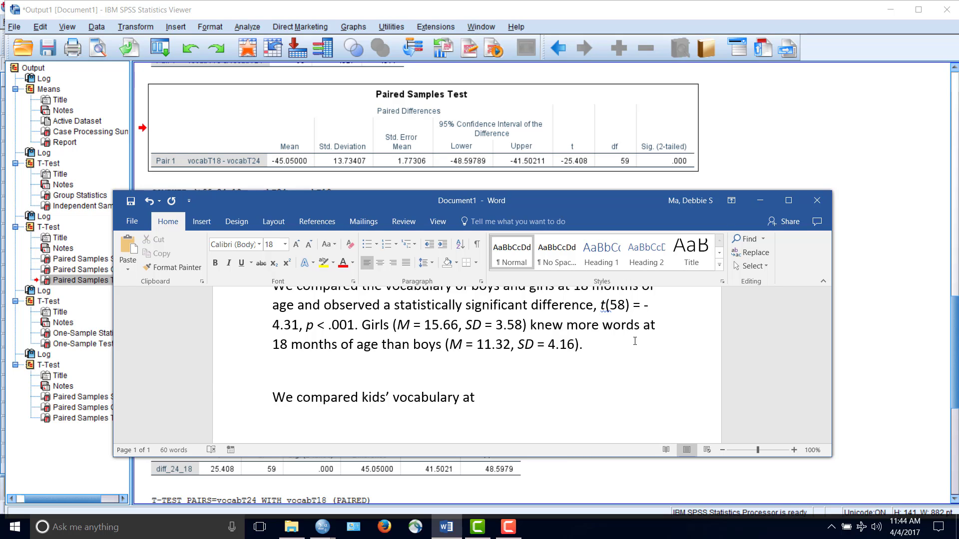
pyautogui.write('18 and 24 moths')
pyautogui.press('BackSpace')
pyautogui.press('BackSpace')
pyautogui.write('nths of age')
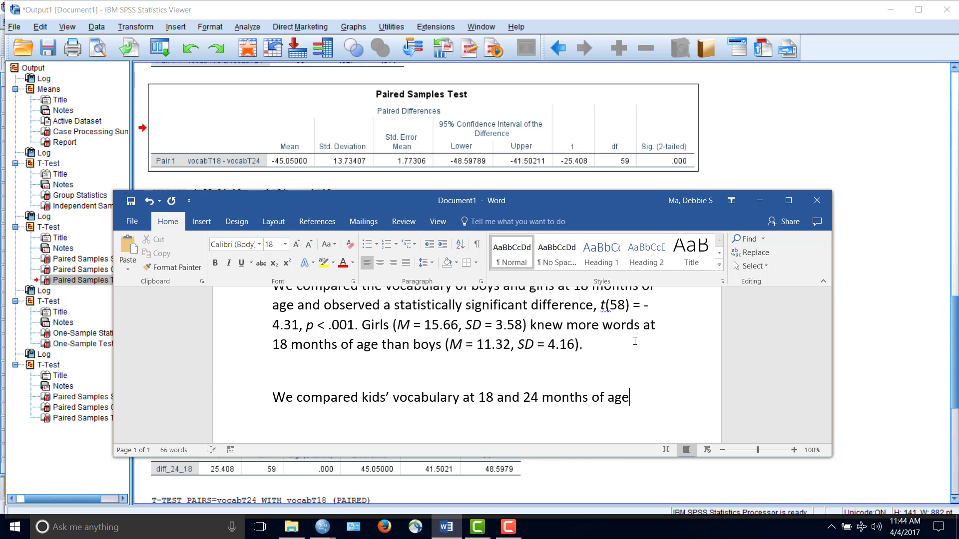
pyautogui.write(' and found that k')
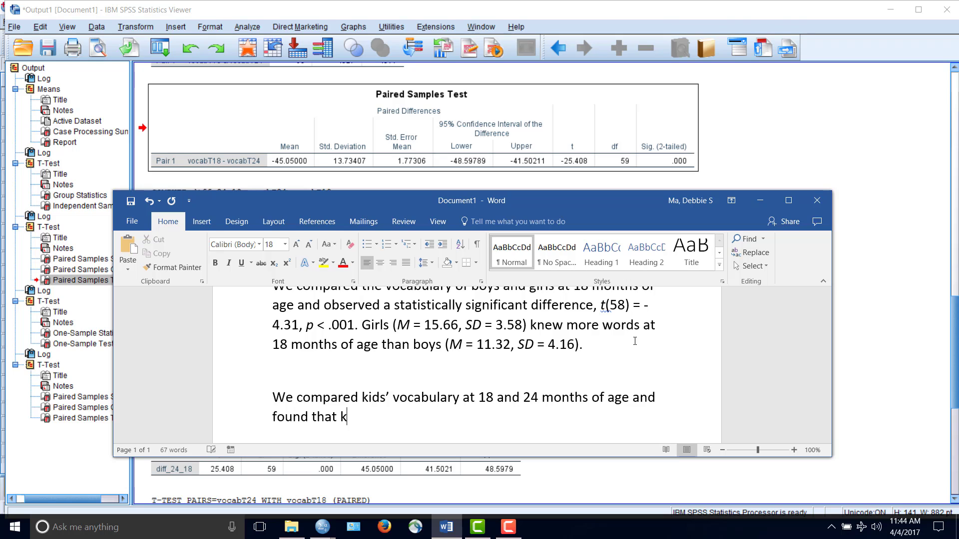
pyautogui.write('ids learned')
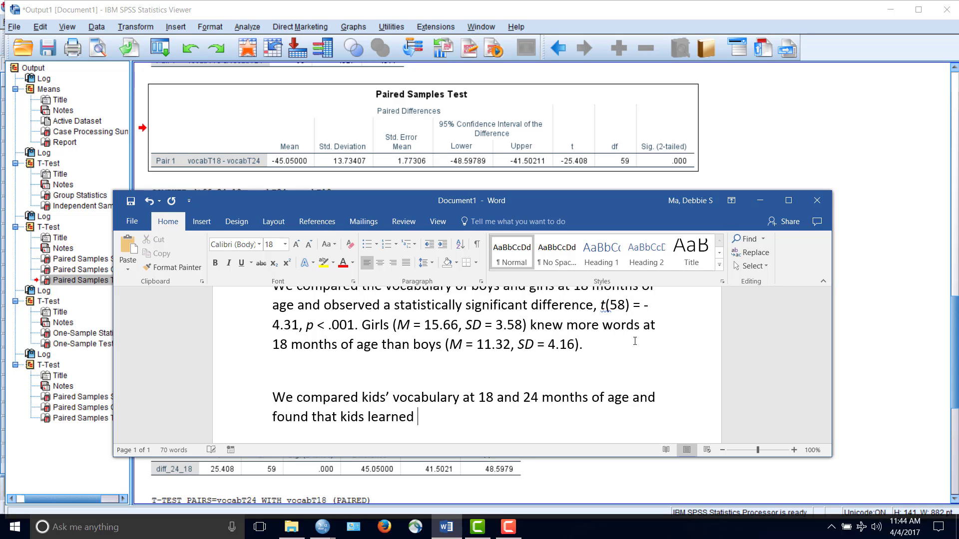
# Continue the new paragraph with "that kids had a significantly larger vocabulary"
pyautogui.press('BackSpace')
pyautogui.press('BackSpace')
pyautogui.press('BackSpace')
pyautogui.press('BackSpace')
pyautogui.press('BackSpace')
pyautogui.press('BackSpace')
pyautogui.press('BackSpace')
pyautogui.press('BackSpace')
pyautogui.write('had a significa')
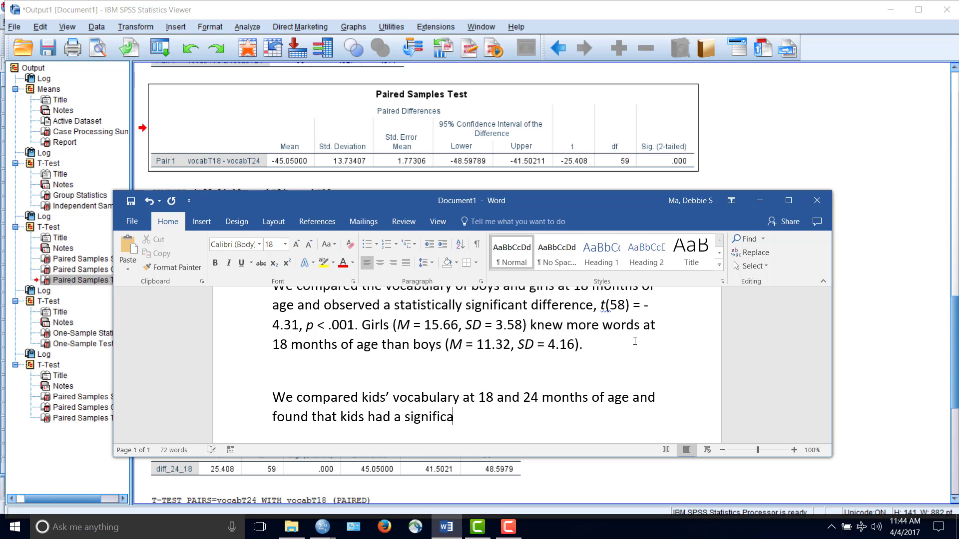
pyautogui.write('ntly larger voc')
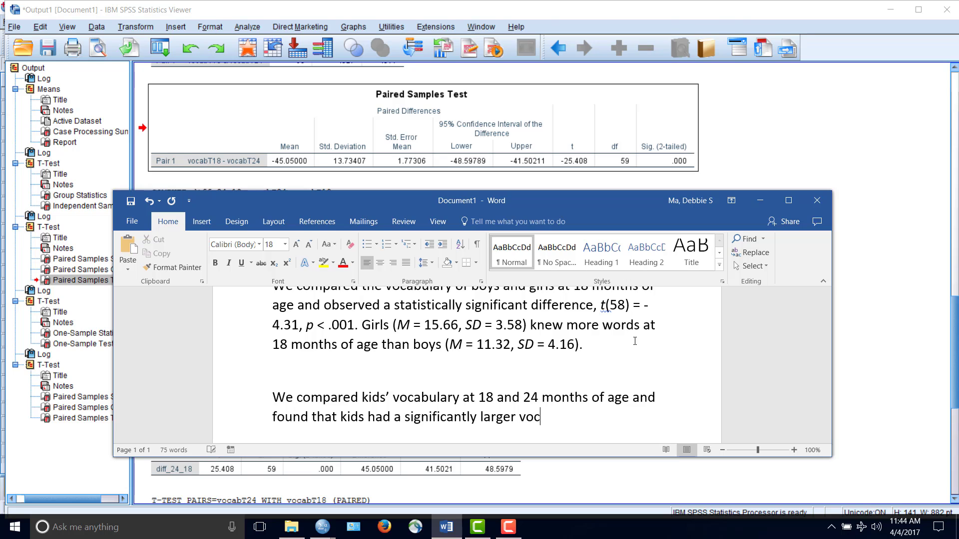
pyautogui.write('abulary by')
# Extend the sentence with "at 24 months compared to 18 months of age"
pyautogui.press('BackSpace')
pyautogui.press('BackSpace')
pyautogui.press('BackSpace')
pyautogui.press('BackSpace')
pyautogui.press('BackSpace')
pyautogui.write('at')
pyautogui.write(' 24 motn')
pyautogui.press('BackSpace')
pyautogui.press('BackSpace')
pyautogui.write('n')
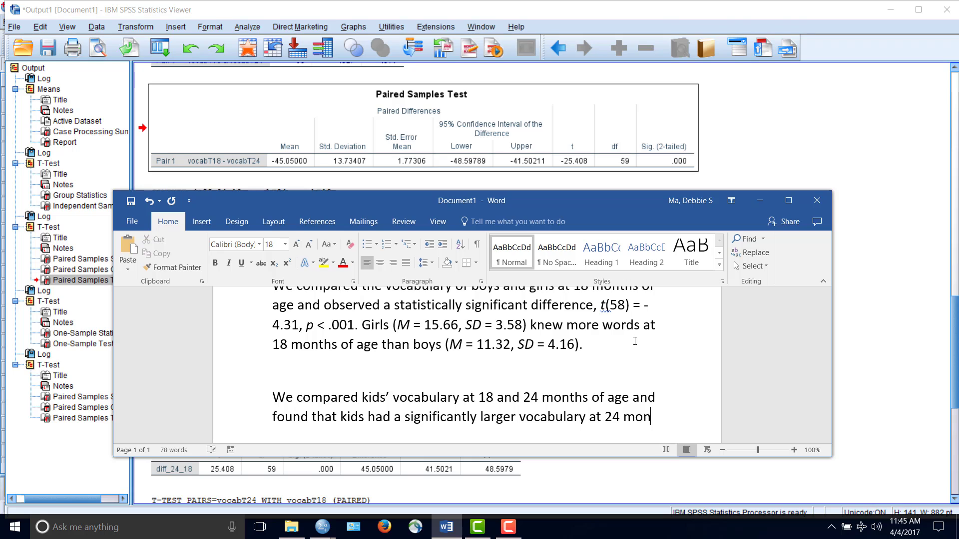
pyautogui.write('ths compared to ')
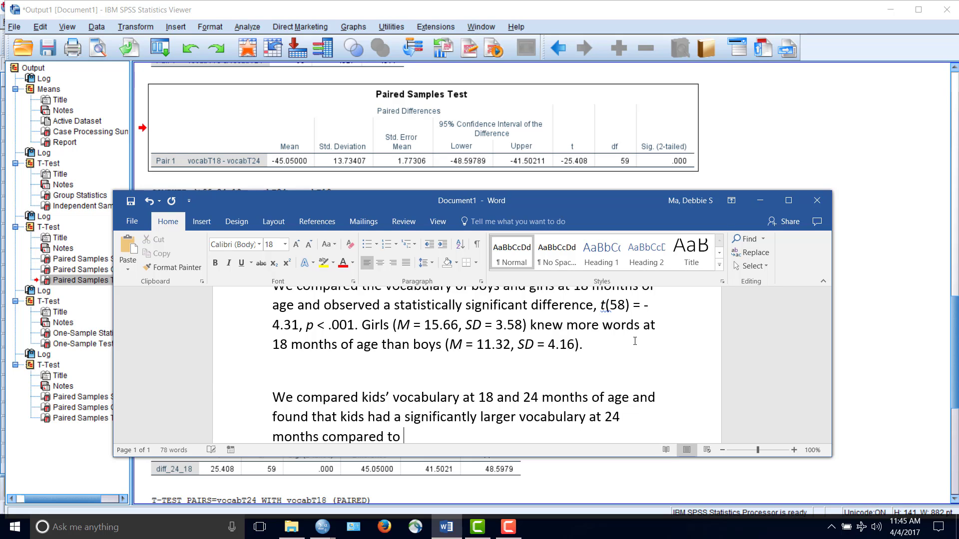
pyautogui.write('18 months of age')
# Append the start of the test statistic, ", t(59) =", to the sentence with the t in italics
pyautogui.scroll(-1, 696, 378)
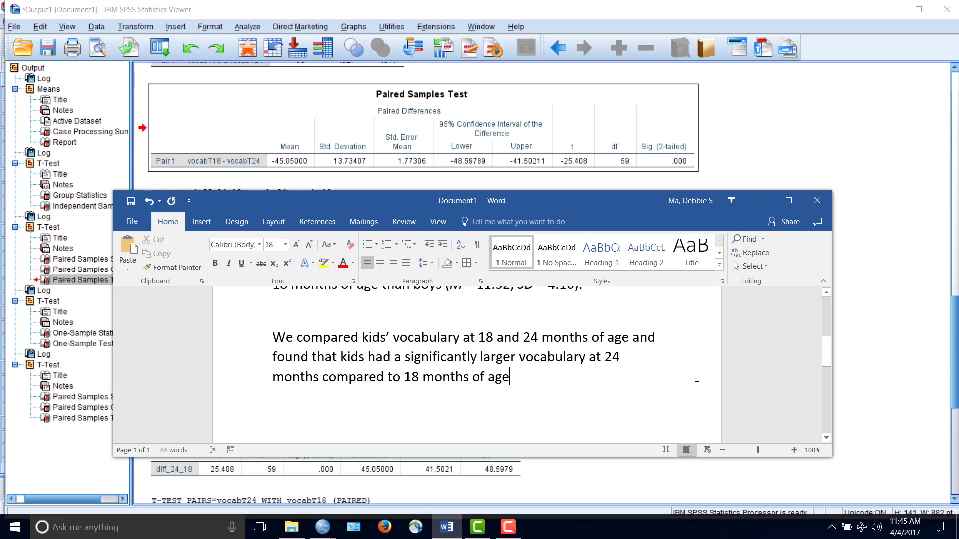
pyautogui.write(',')
pyautogui.hotkey('ctrl', 'i')
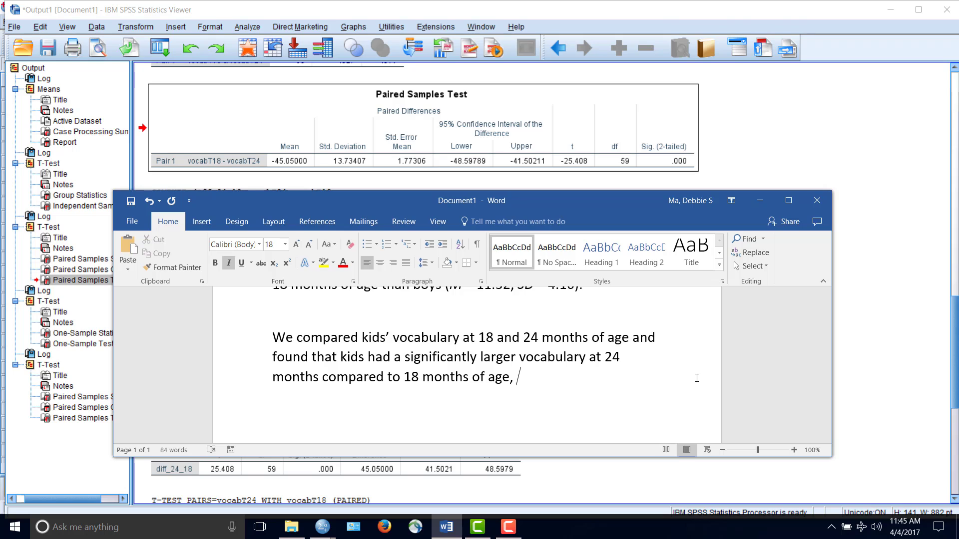
pyautogui.write('t')
pyautogui.hotkey('ctrl', 'i')
pyautogui.write('(59) =')
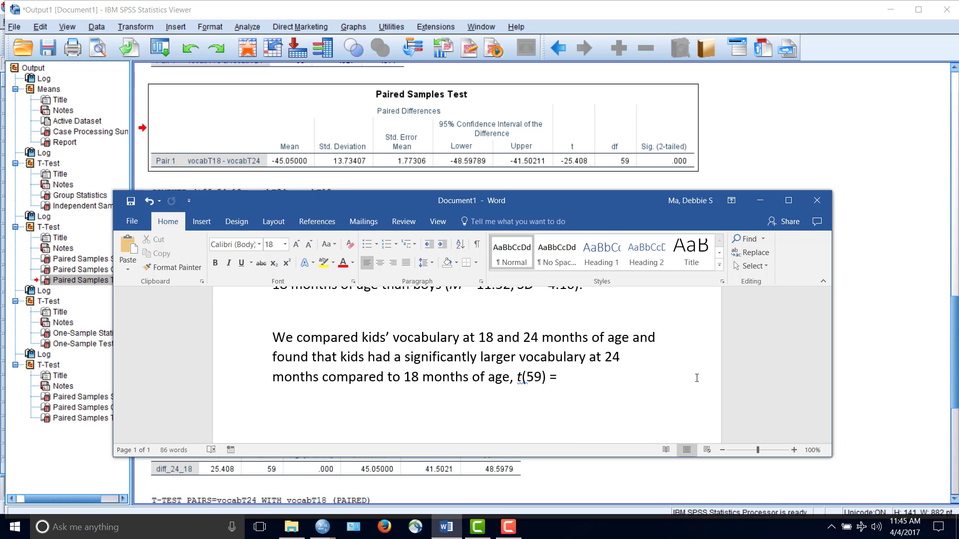
# Complete the statistic with "-25.41, p < .001.", putting the p in italics, and start a new line
pyautogui.write('-25.41,')
pyautogui.hotkey('ctrl', 'i')
pyautogui.write('p')
pyautogui.hotkey('ctrl', 'i')
pyautogui.write('< .001.')
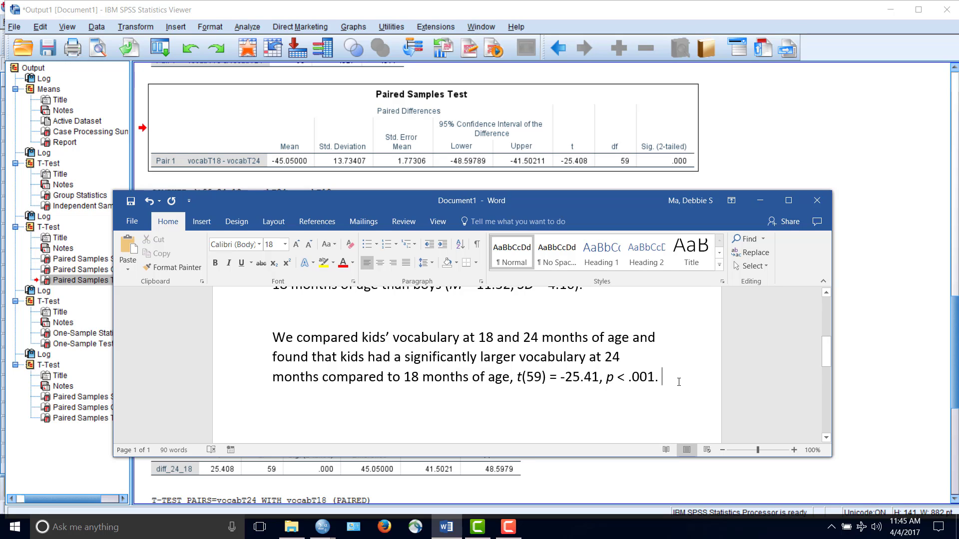
pyautogui.press('Return')
# Bring the Paired Samples Statistics table for vocabT18 and vocabT24 in the SPSS output into view above the Word document
pyautogui.click(790, 136)
pyautogui.scroll(10, 790, 136)
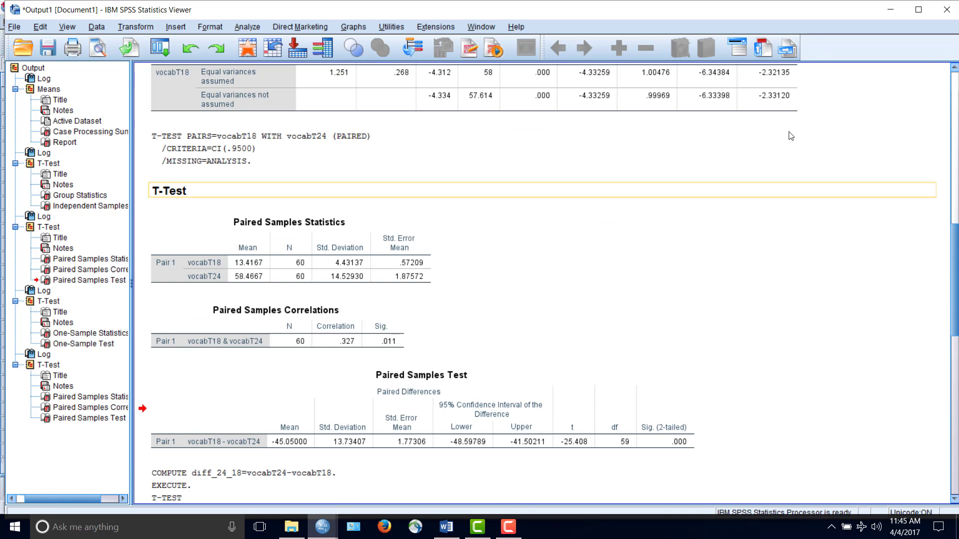
pyautogui.click(446, 530)
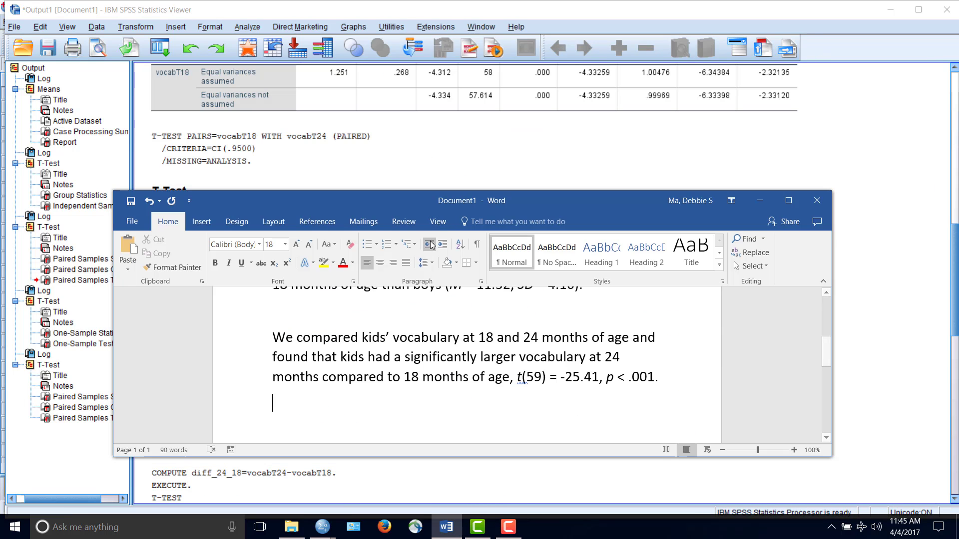
pyautogui.moveTo(478, 213); pyautogui.dragTo(443, 1)
pyautogui.moveTo(719, 2); pyautogui.dragTo(656, 137)
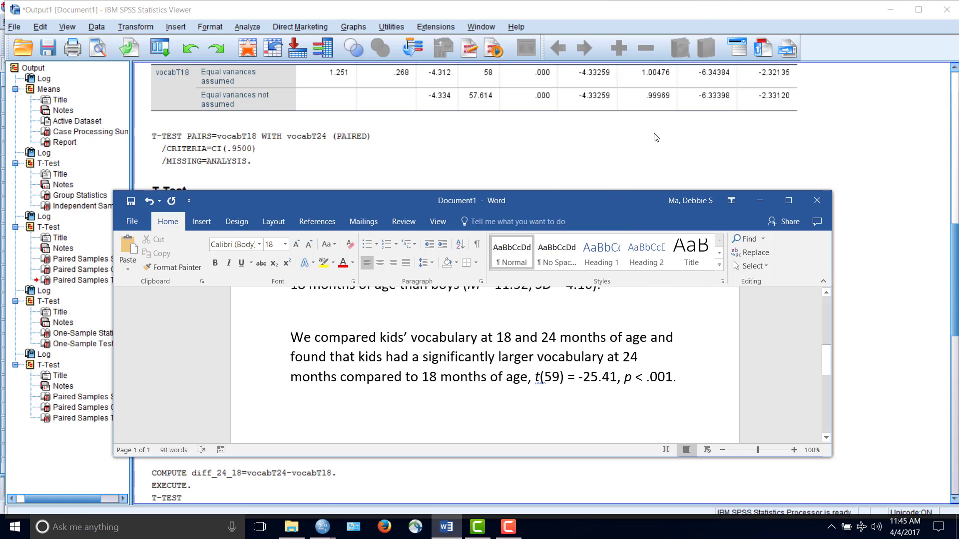
pyautogui.moveTo(544, 199); pyautogui.dragTo(557, 301)
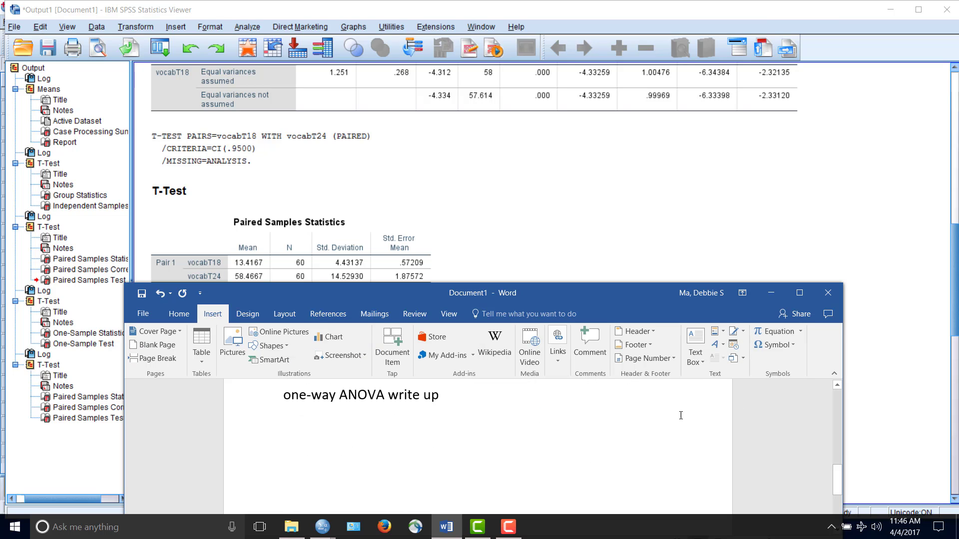
pyautogui.scroll(4, 617, 439)
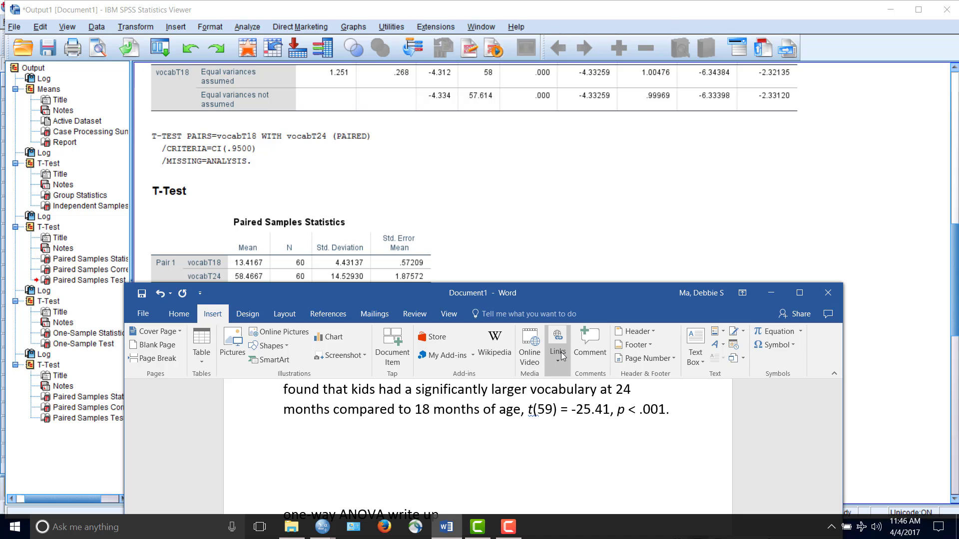
pyautogui.write('Whereas at 18 motn')
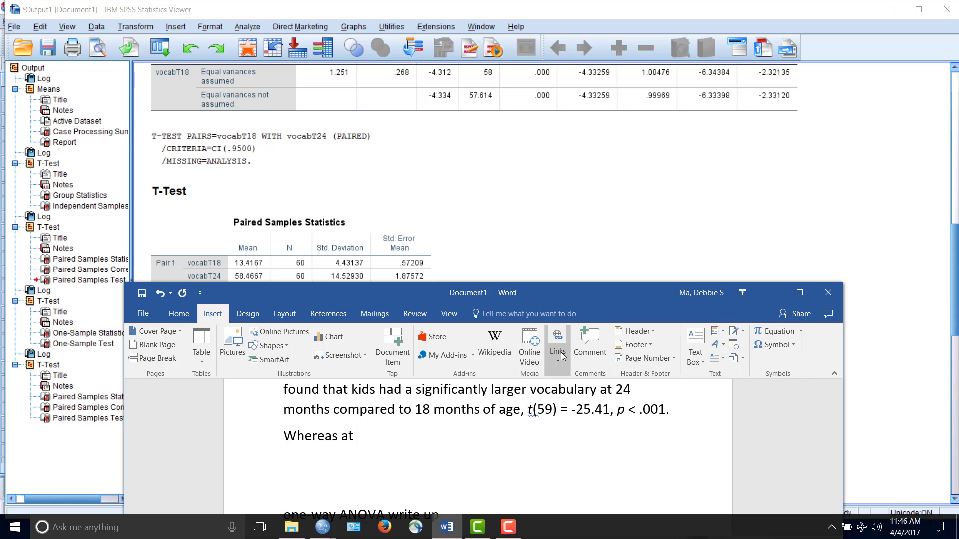
pyautogui.press('BackSpace')
pyautogui.press('BackSpace')
pyautogui.press('BackSpace')
pyautogui.write('onths olde')
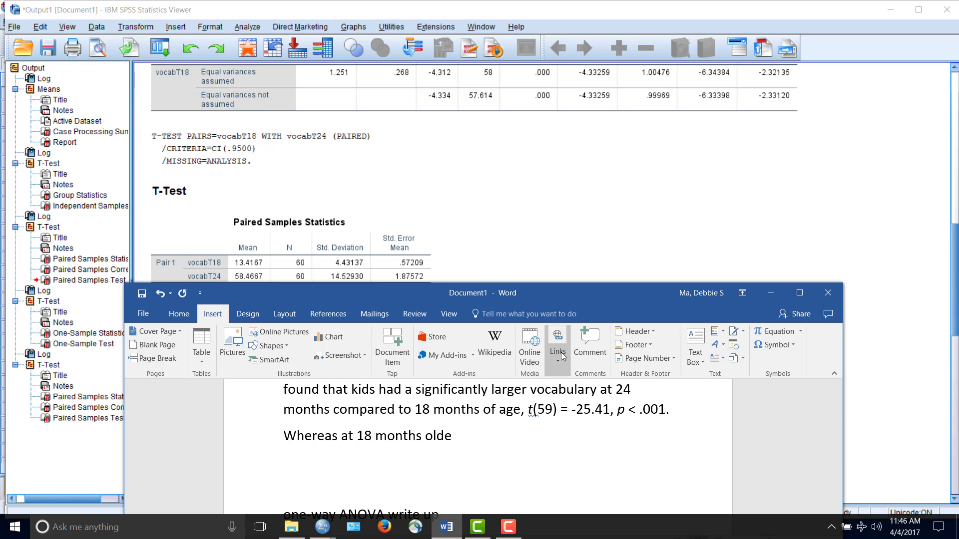
pyautogui.press('BackSpace')
pyautogui.press('BackSpace')
pyautogui.press('BackSpace')
pyautogui.press('BackSpace')
pyautogui.press('BackSpace')
pyautogui.press('BackSpace')
pyautogui.press('BackSpace')
pyautogui.press('BackSpace')
pyautogui.press('BackSpace')
pyautogui.press('BackSpace')
pyautogui.press('BackSpace')
pyautogui.press('BackSpace')
pyautogui.press('BackSpace')
pyautogui.press('BackSpace')
pyautogui.press('BackSpace')
pyautogui.press('BackSpace')
pyautogui.press('BackSpace')
pyautogui.press('BackSpace')
pyautogui.press('BackSpace')
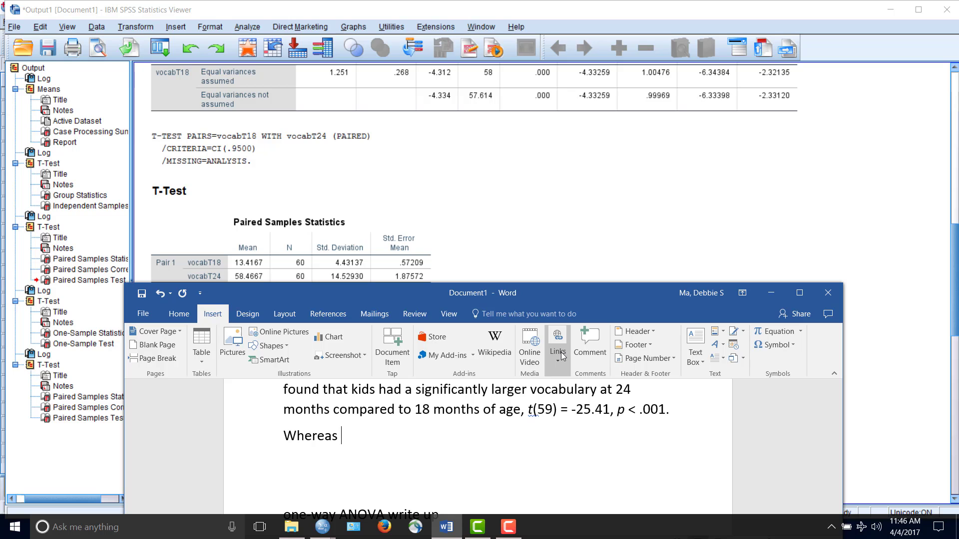
pyautogui.press('BackSpace')
pyautogui.press('BackSpace')
pyautogui.press('BackSpace')
pyautogui.press('BackSpace')
pyautogui.press('BackSpace')
# Delete "of age" after "compared to 18 months" in the paired t-test paragraph
pyautogui.scroll(1, 562, 356)
pyautogui.scroll(2, 596, 455)
pyautogui.scroll(-1, 596, 455)
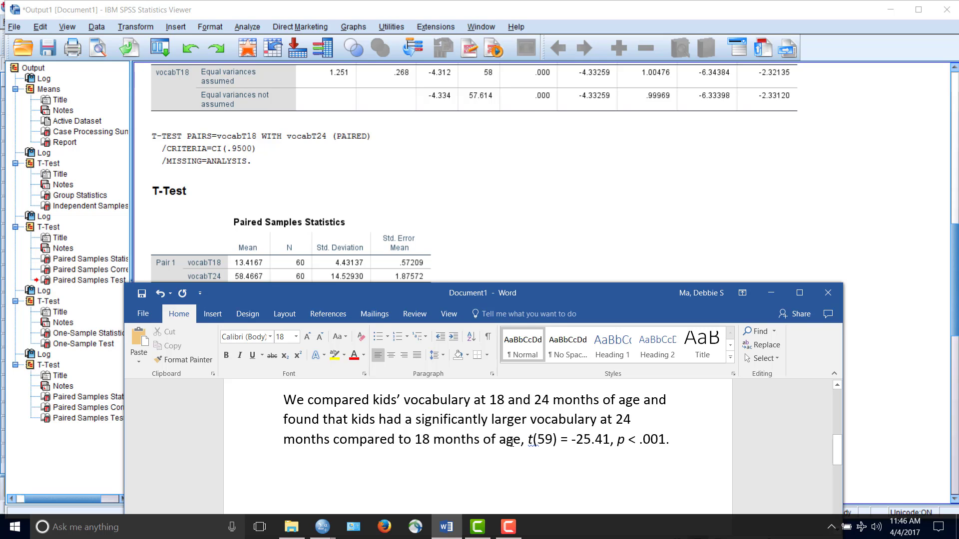
pyautogui.press('BackSpace')
pyautogui.press('BackSpace')
pyautogui.press('BackSpace')
pyautogui.press('BackSpace')
pyautogui.press('BackSpace')
pyautogui.press('BackSpace')
pyautogui.press('BackSpace')
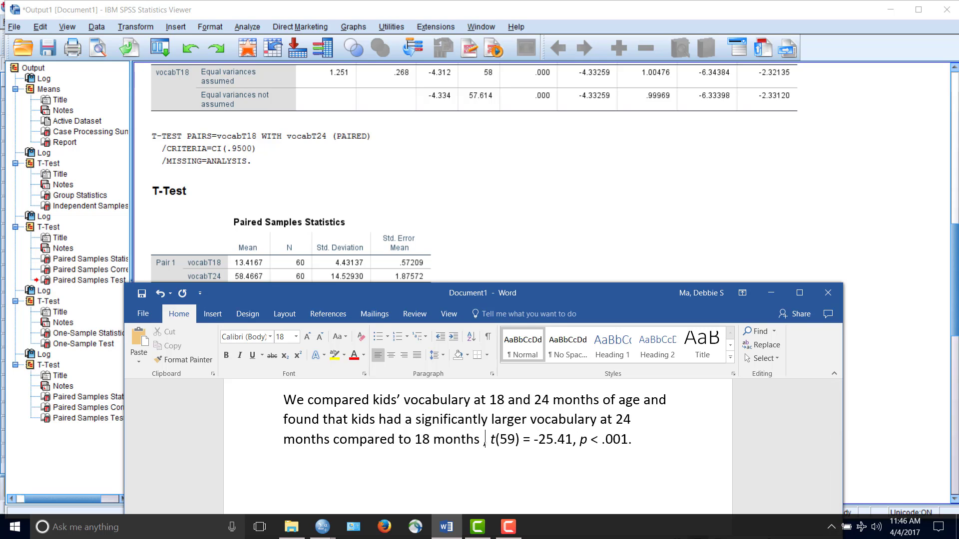
# Remove the extra space after "18 months" and insert "(M =" after "at 24 months" in the paired t-test sentence, with the M in italics
pyautogui.click(436, 446)
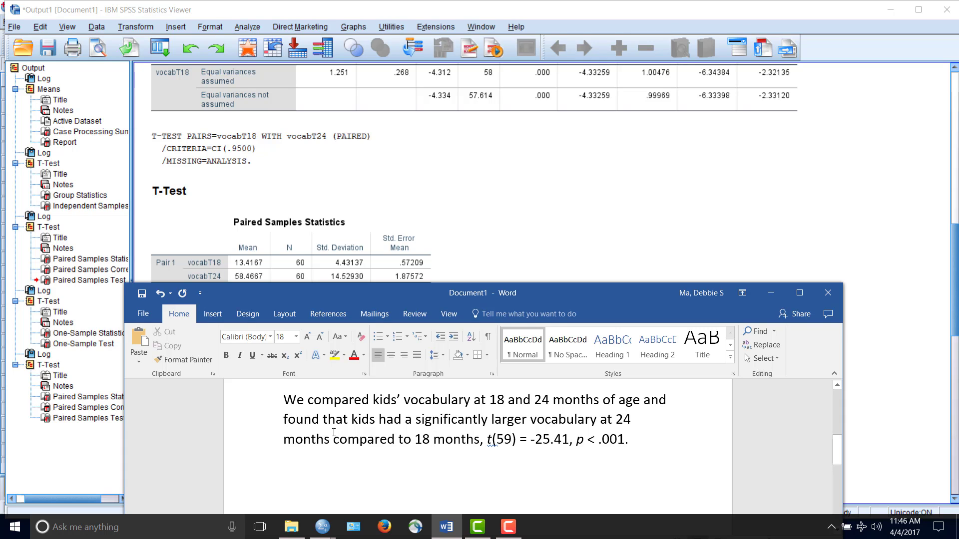
pyautogui.write('(')
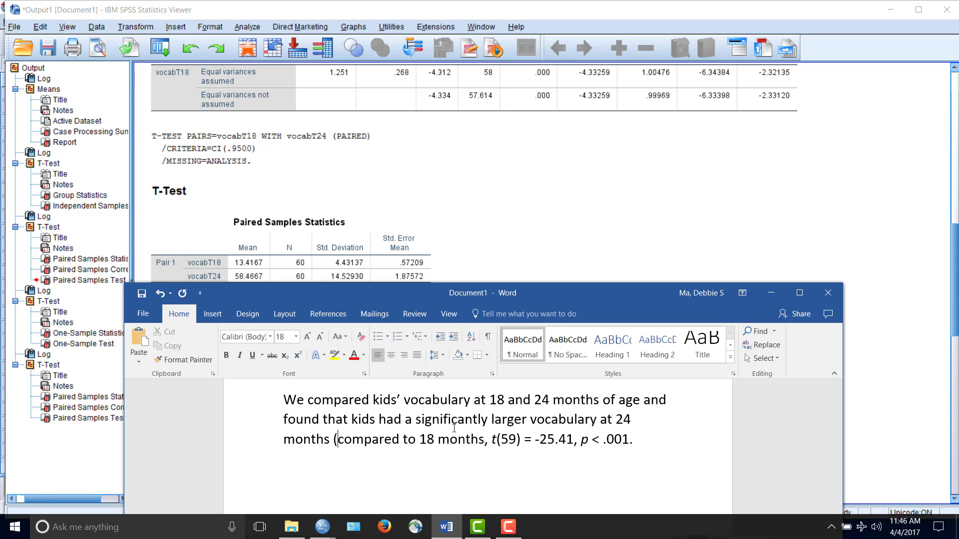
pyautogui.hotkey('ctrl', 'i')
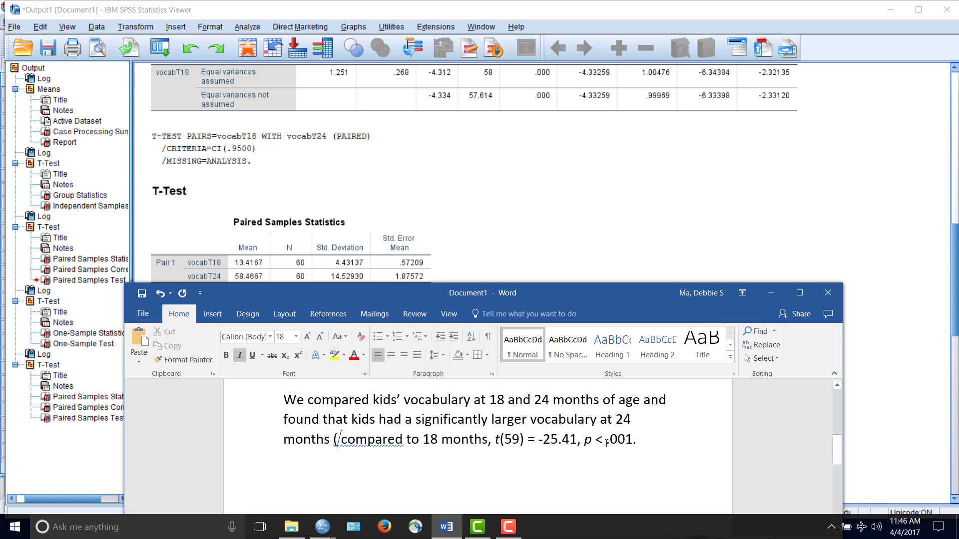
pyautogui.write('M')
pyautogui.hotkey('ctrl', 'i')
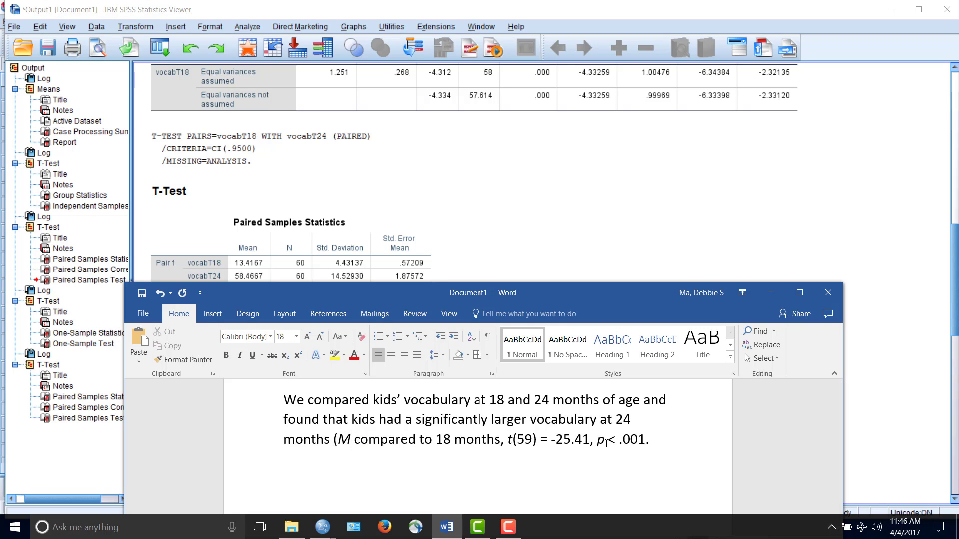
pyautogui.write('= ')
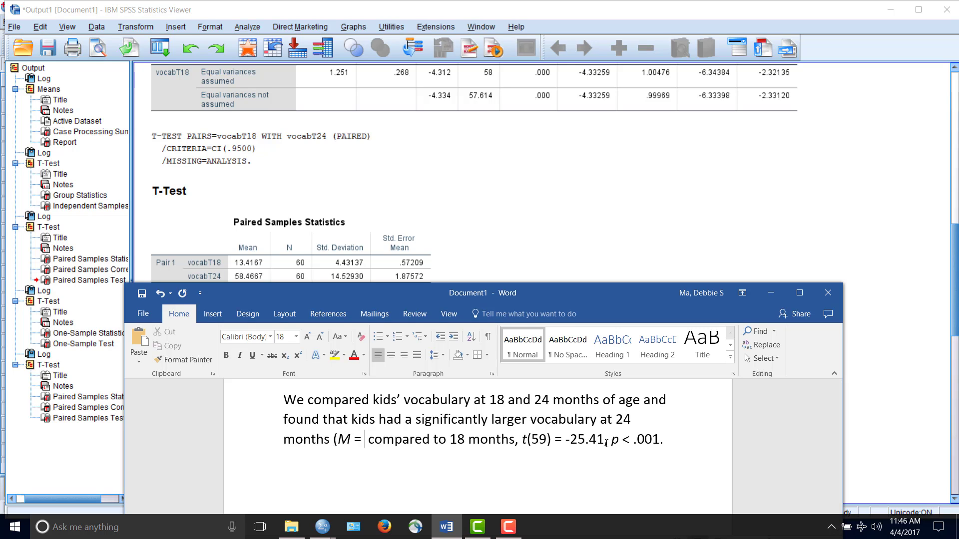
pyautogui.write('13.')
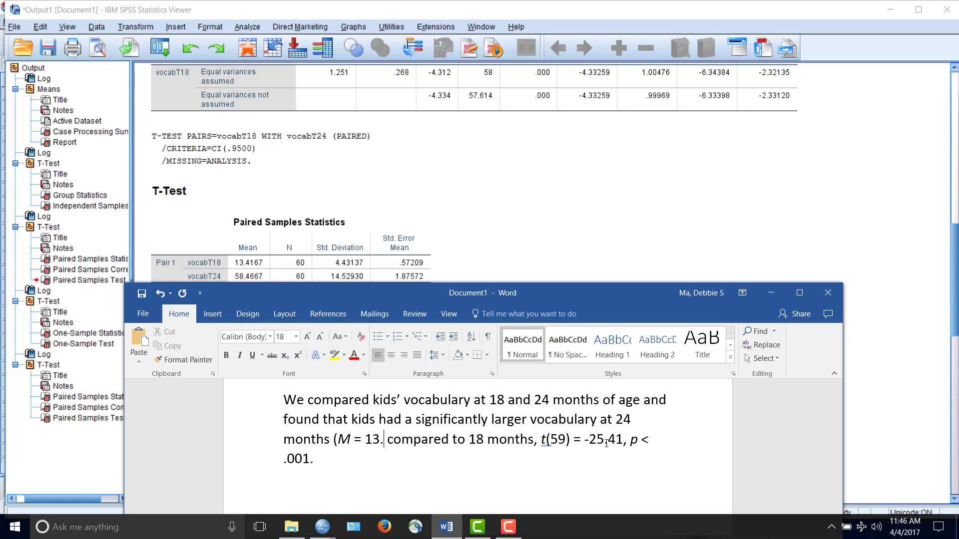
pyautogui.press('BackSpace')
pyautogui.press('BackSpace')
pyautogui.press('BackSpace')
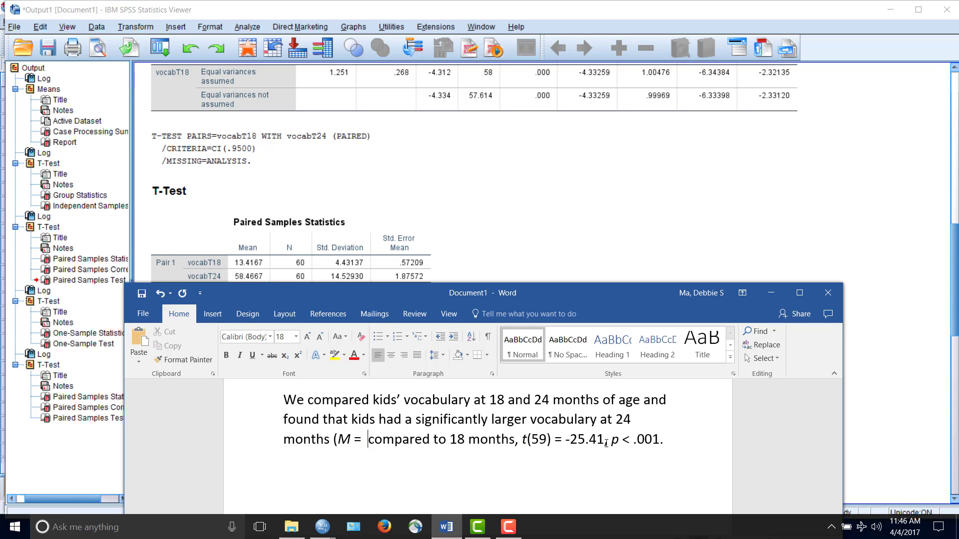
# Complete the 24-month descriptives with "58.47, SD = 14.53)", putting the SD in italics
pyautogui.write('8.')
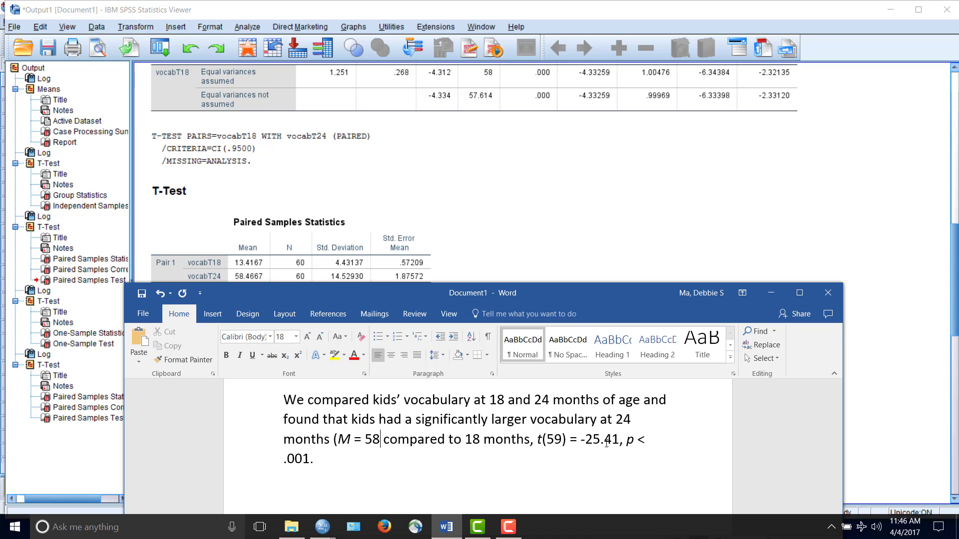
pyautogui.write('47')
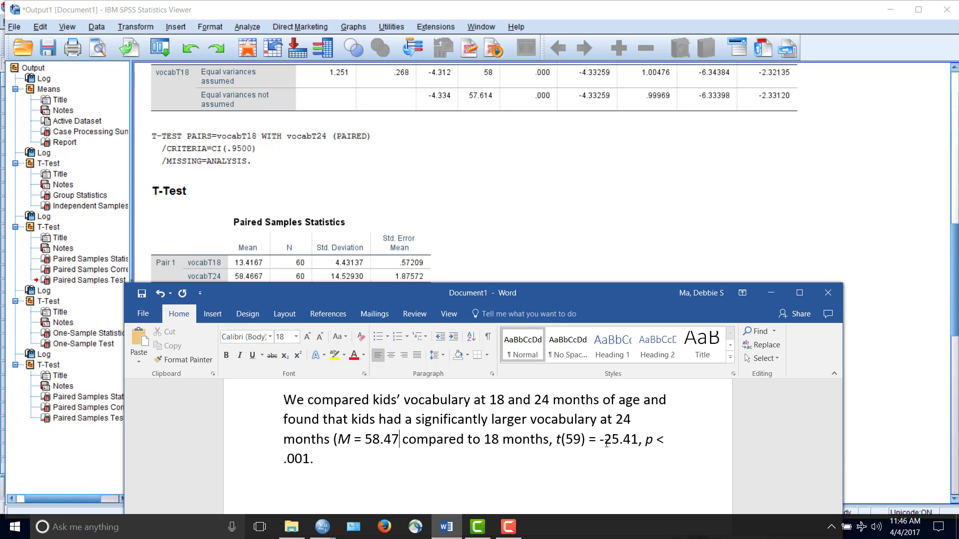
pyautogui.click(241, 279)
pyautogui.click(525, 146)
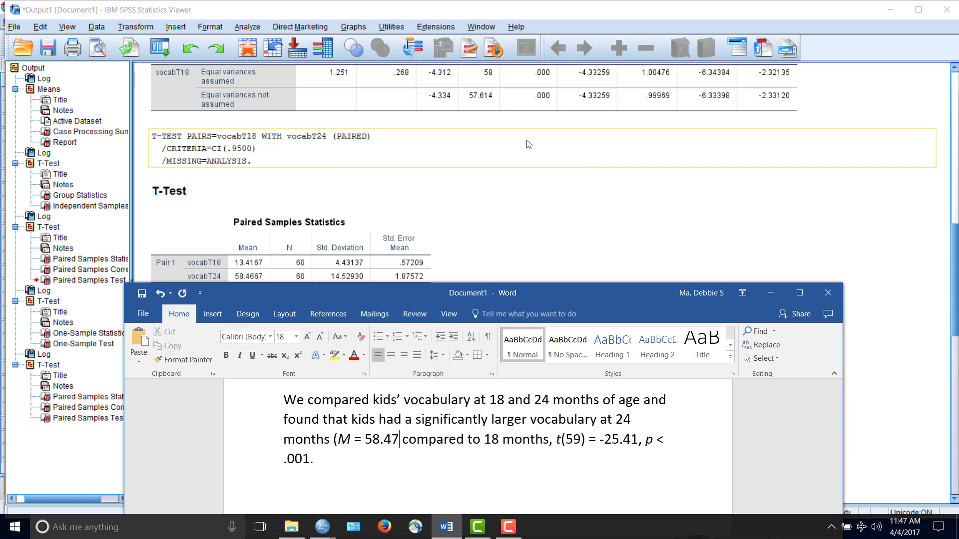
pyautogui.write(',')
pyautogui.hotkey('ctrl', 'i')
pyautogui.write('SD')
pyautogui.hotkey('ctrl', 'i')
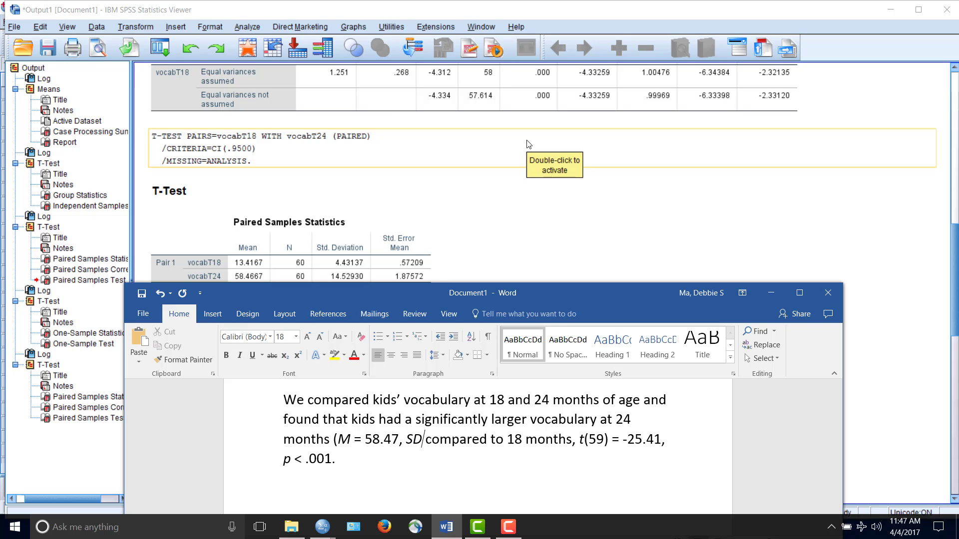
pyautogui.write('= ')
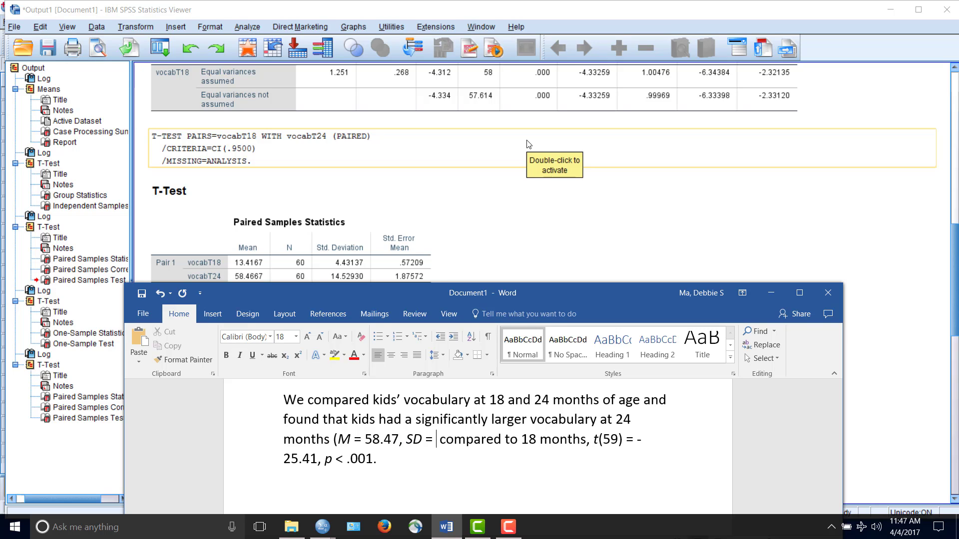
pyautogui.write('14.5')
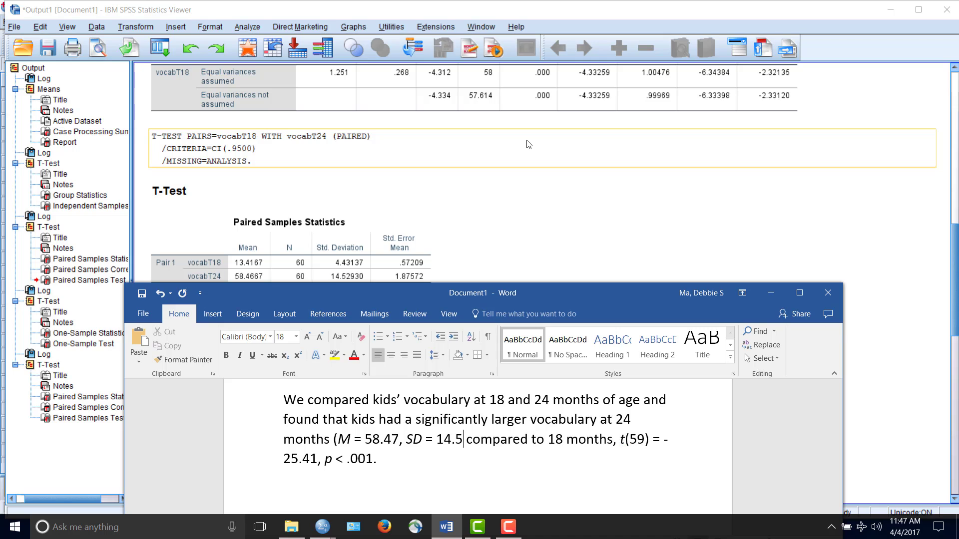
pyautogui.write('3)')
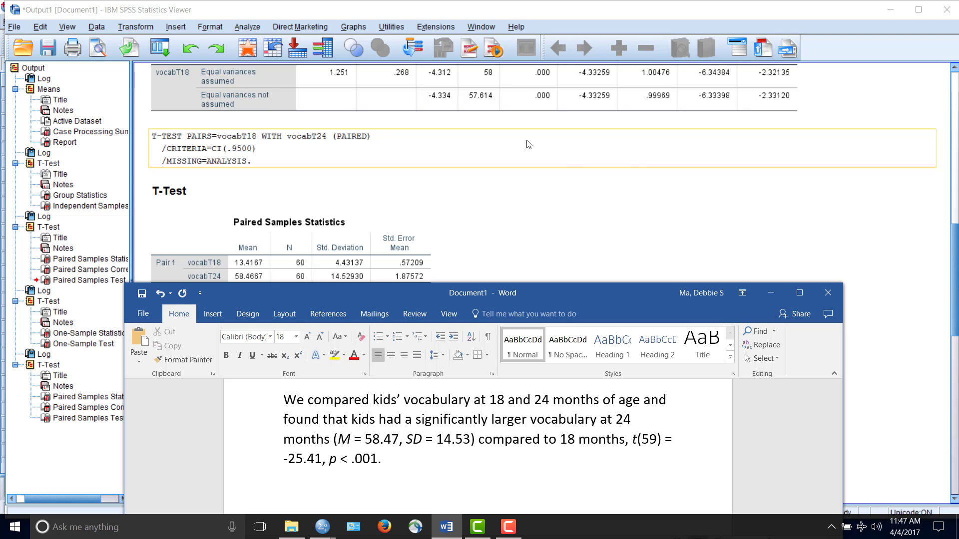
# Insert "(M = 13.42" after "compared to 18 months", with the M in italics
pyautogui.click(626, 439)
pyautogui.write('(')
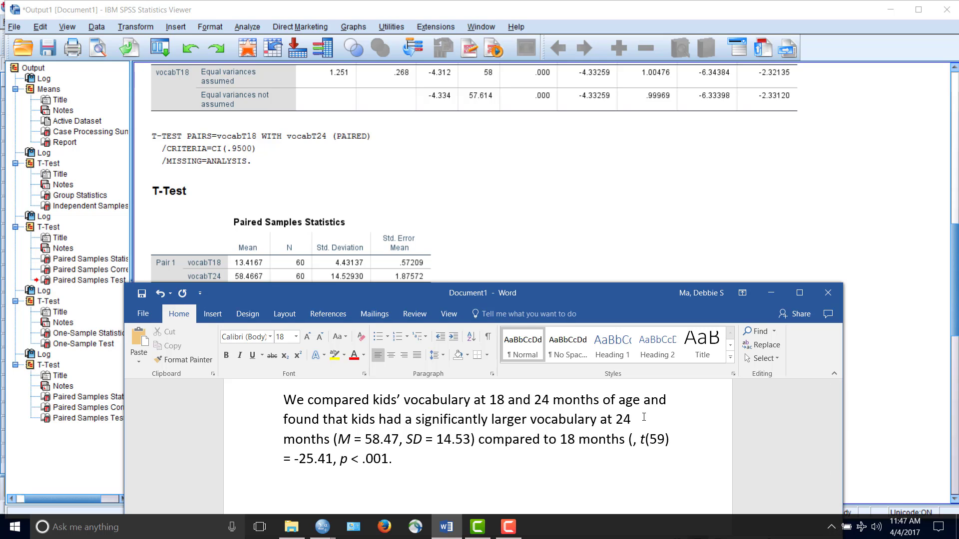
pyautogui.hotkey('ctrl', 'i')
pyautogui.write('M')
pyautogui.hotkey('ctrl', 'i')
pyautogui.write('= ')
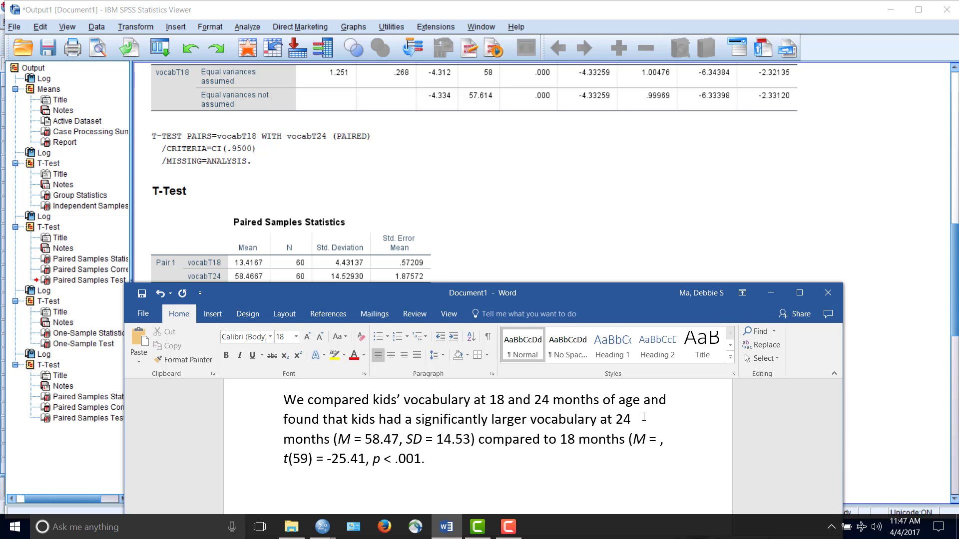
pyautogui.write('13.42')
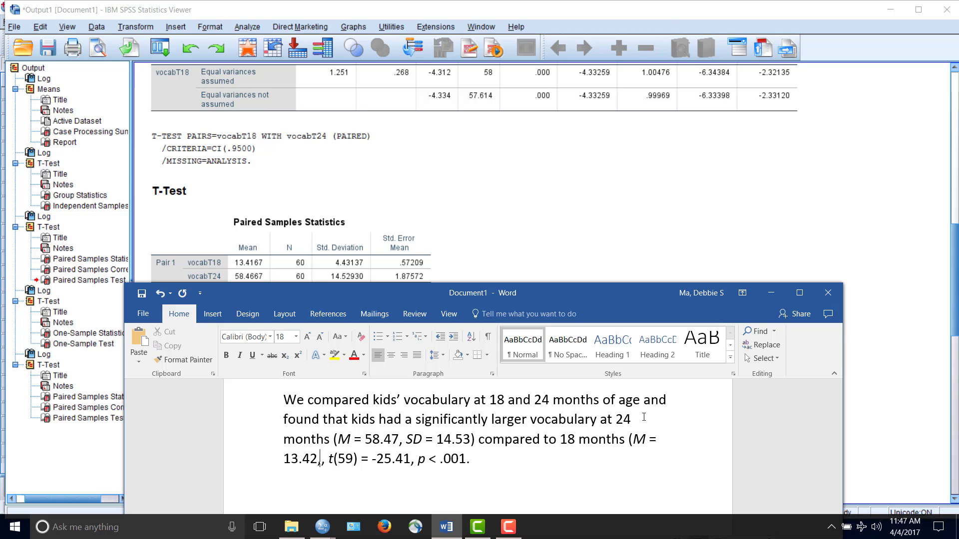
pyautogui.write(',')
# Complete the 18-month descriptives with ", SD = 4.43)", putting the SD in italics
pyautogui.hotkey('ctrl', 'i')
pyautogui.write('SD')
pyautogui.hotkey('ctrl', 'i')
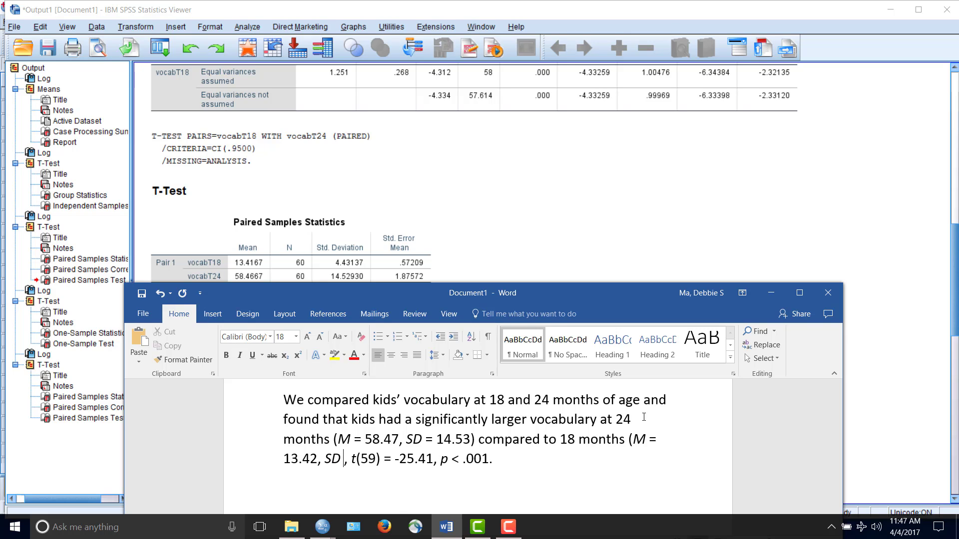
pyautogui.write('= ')
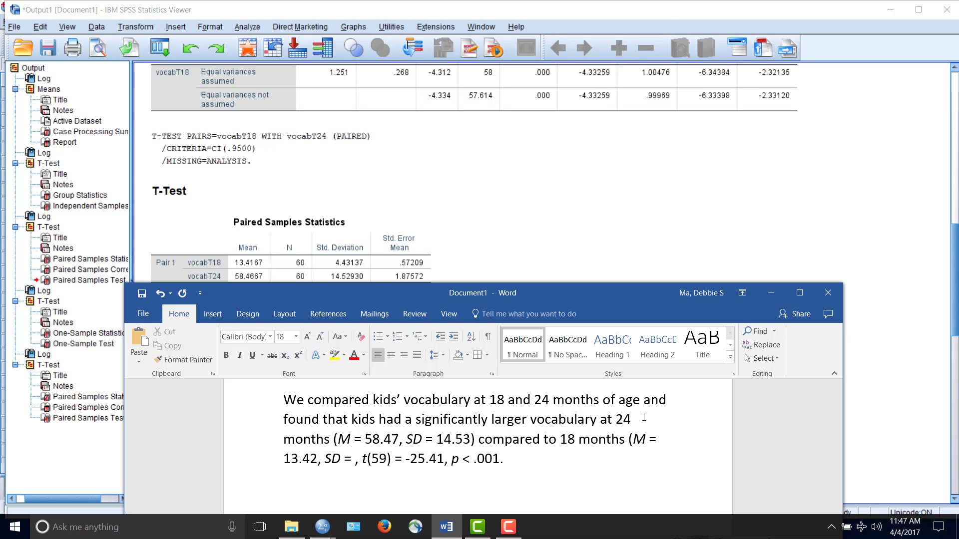
pyautogui.write('4.43')
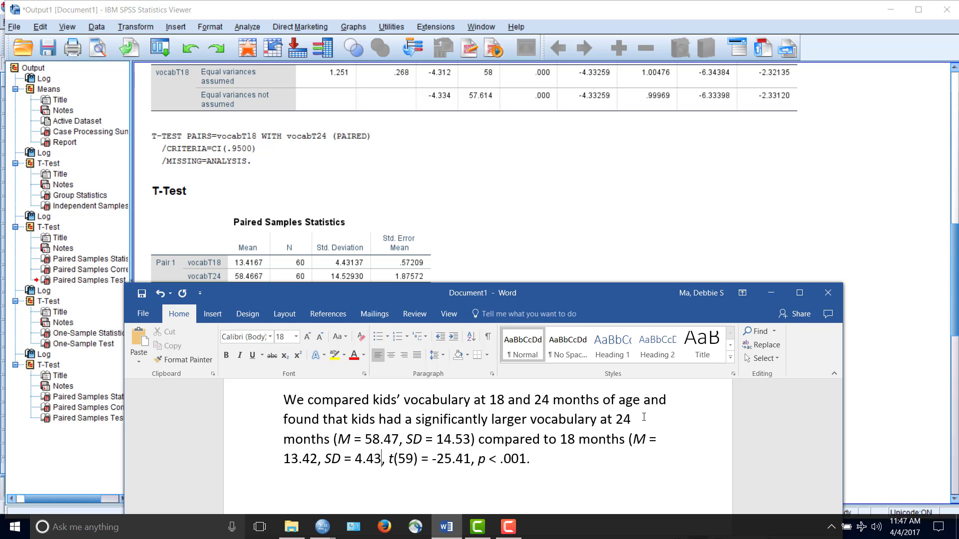
pyautogui.write(')')
# Maximize the Word document to review both t-test paragraphs, and switch to the SPSS Data Editor showing kids_vocab_fake_data.sav
pyautogui.doubleClick(560, 298)
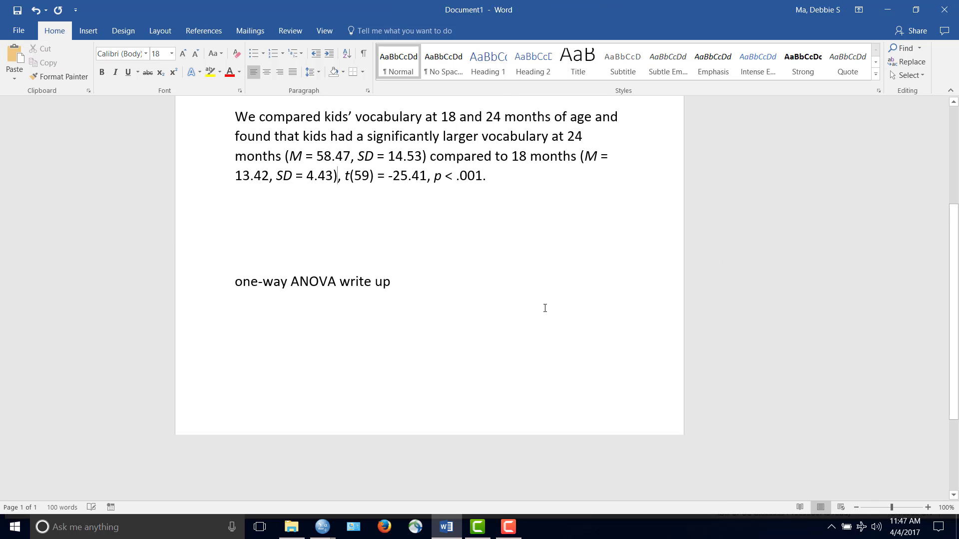
pyautogui.scroll(5, 545, 308)
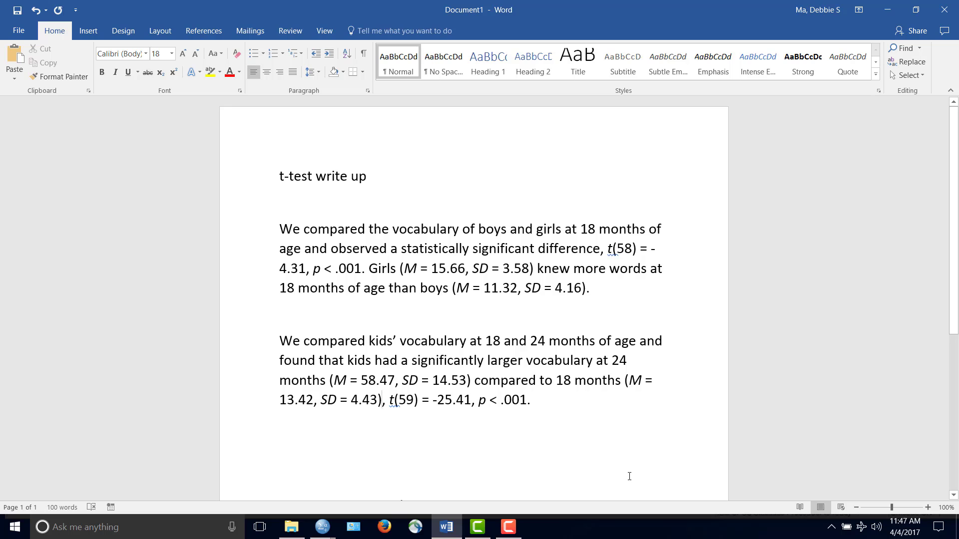
pyautogui.click(609, 436)
pyautogui.click(323, 527)
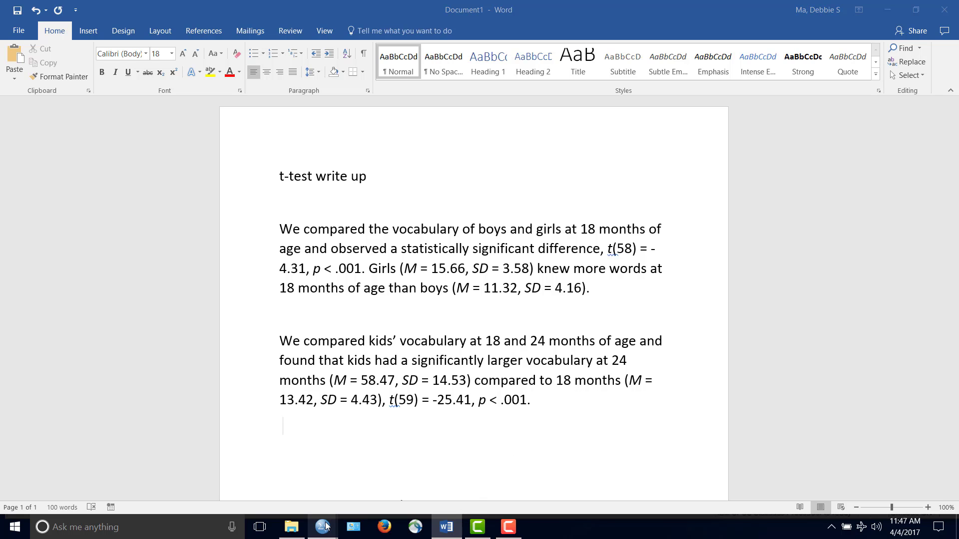
pyautogui.click(376, 488)
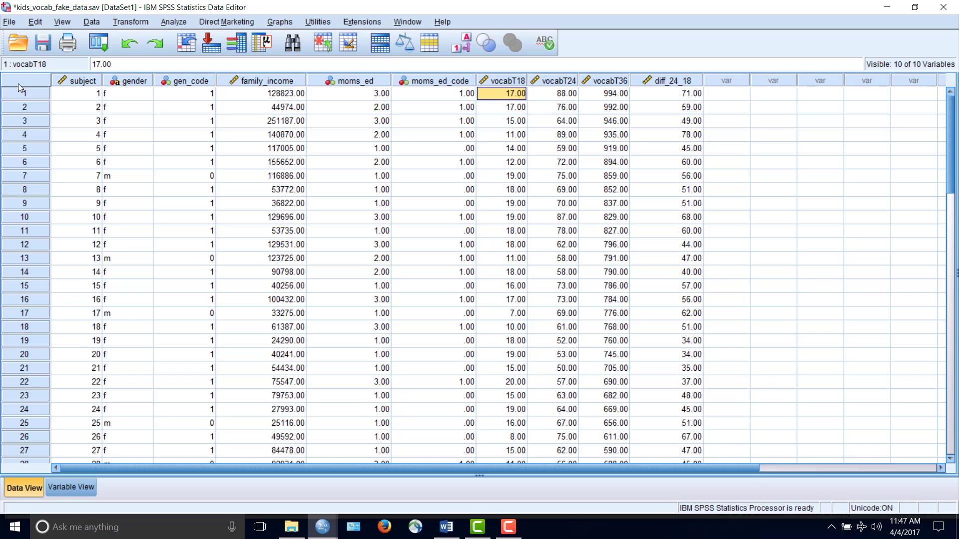